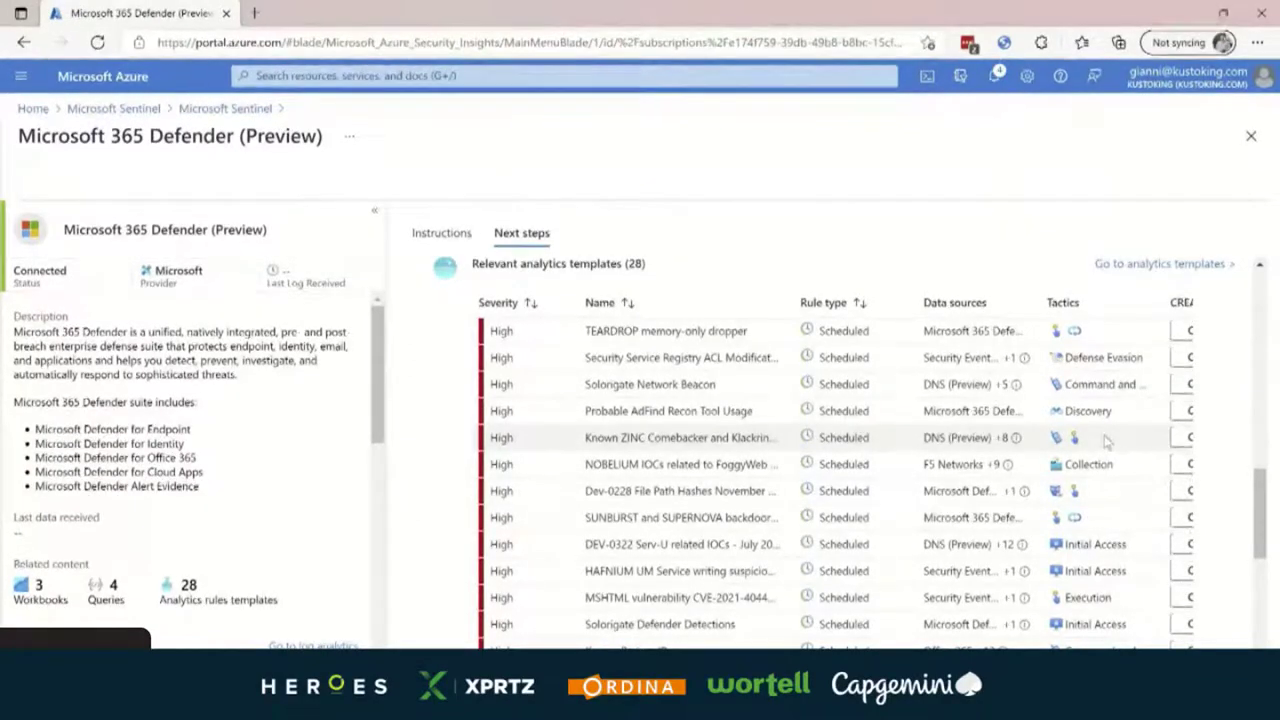
- Start a new analytics rule from the Dev-0228 File Path Hashes November 2021 template and proceed to its rule logic with the general details as given
{"action": "left_click", "coordinate": [1182, 492]}
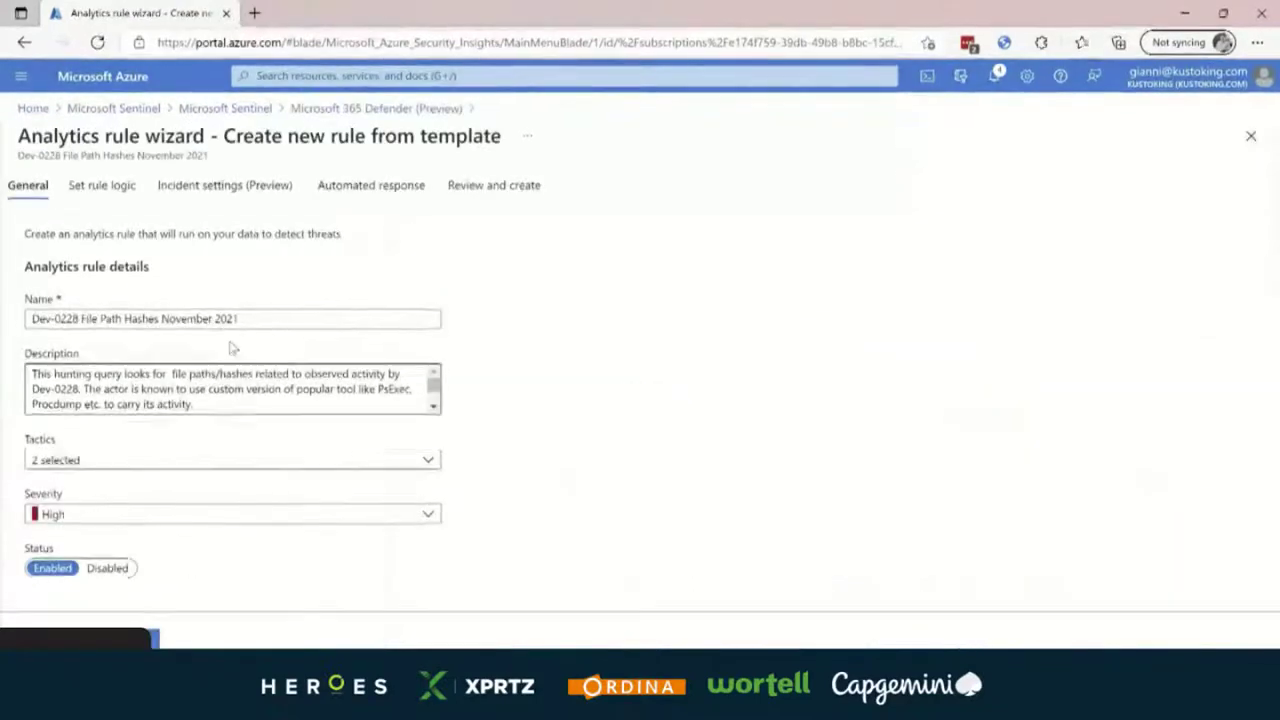
{"action": "left_click", "coordinate": [389, 469]}
{"action": "left_click", "coordinate": [203, 534]}
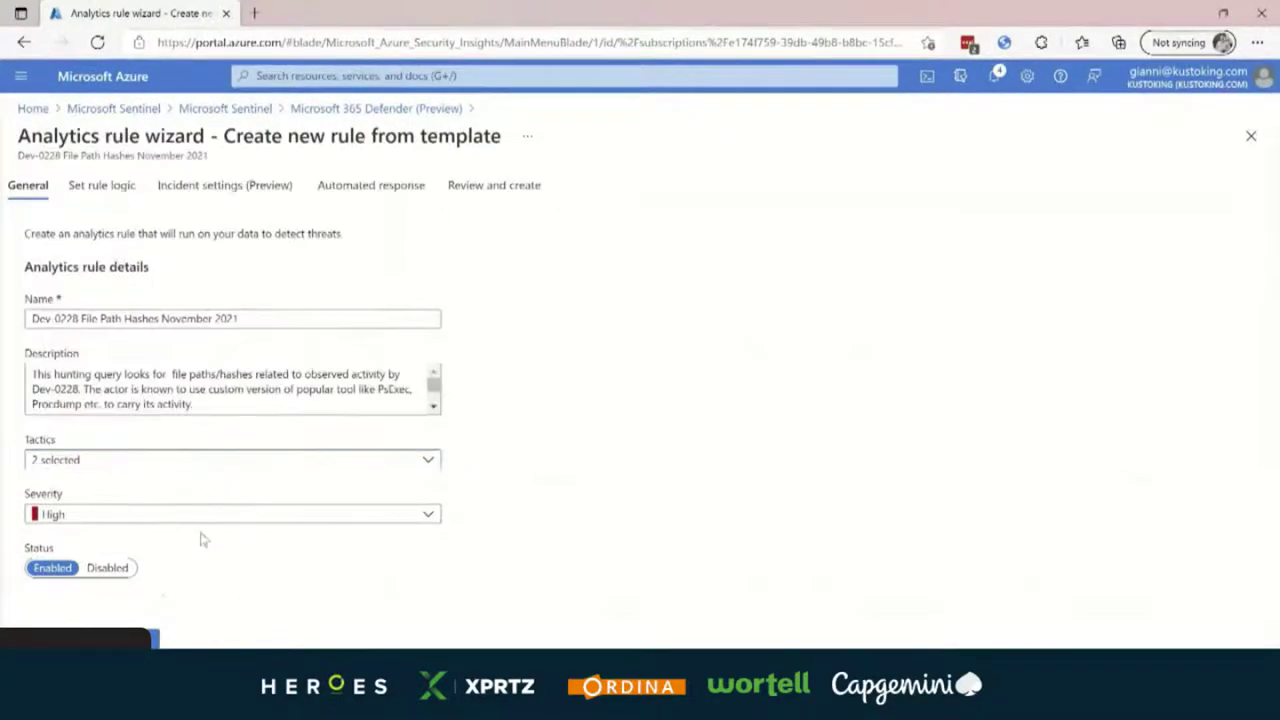
{"action": "left_click", "coordinate": [155, 638]}
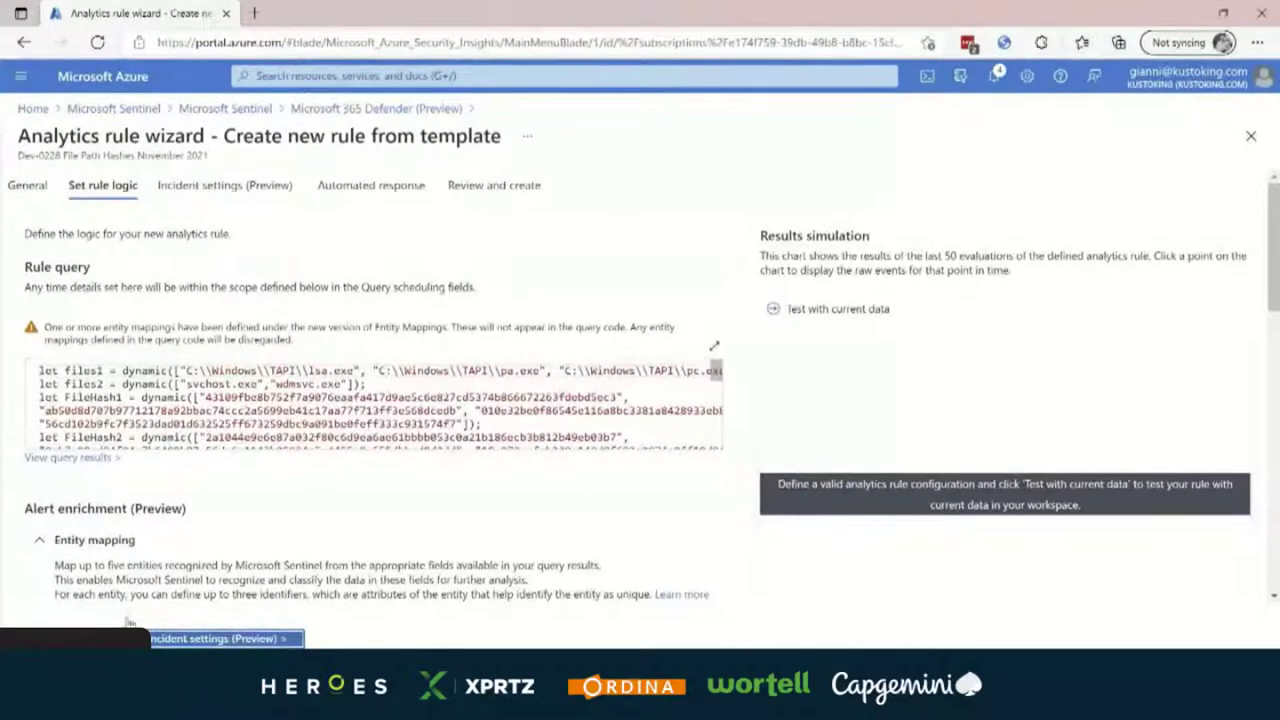
- Review the template's full rule query and its Host, Account and File entity mappings
{"action": "left_click", "coordinate": [205, 428]}
{"action": "scroll", "coordinate": [208, 401], "scroll_direction": "down", "scroll_amount": 1}
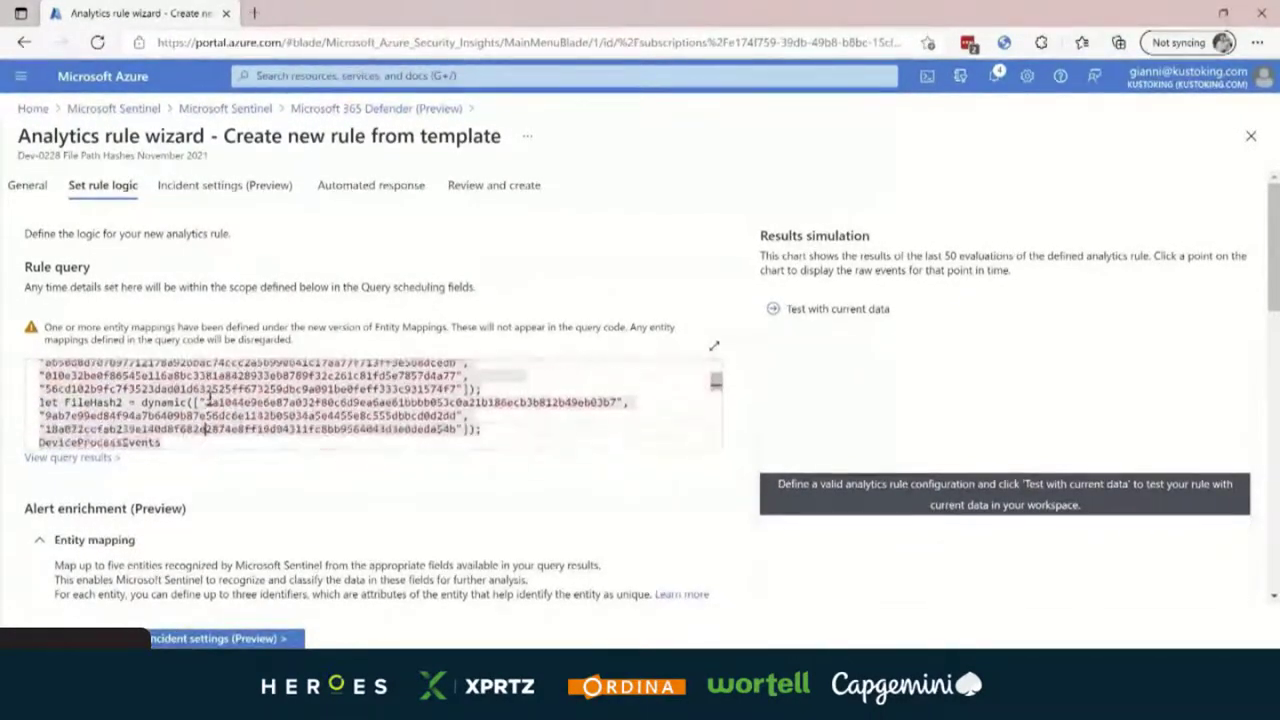
{"action": "scroll", "coordinate": [208, 399], "scroll_direction": "down", "scroll_amount": 1}
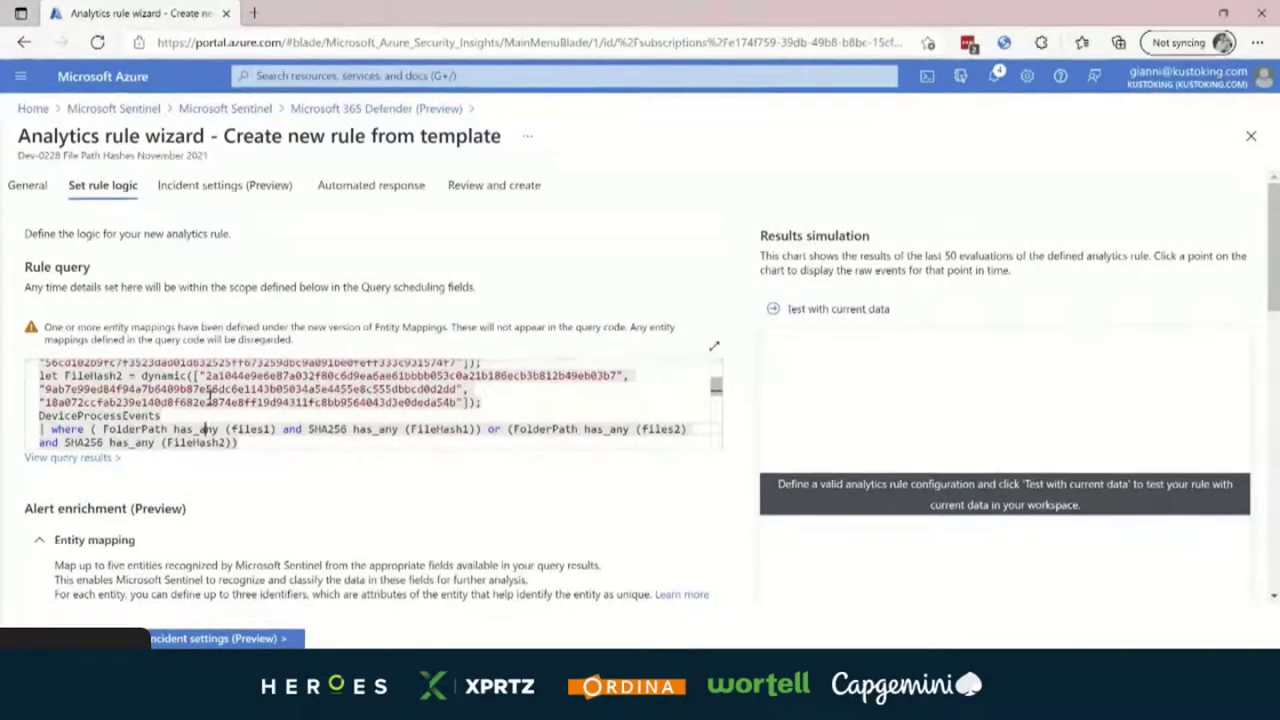
{"action": "scroll", "coordinate": [210, 400], "scroll_direction": "down", "scroll_amount": 1}
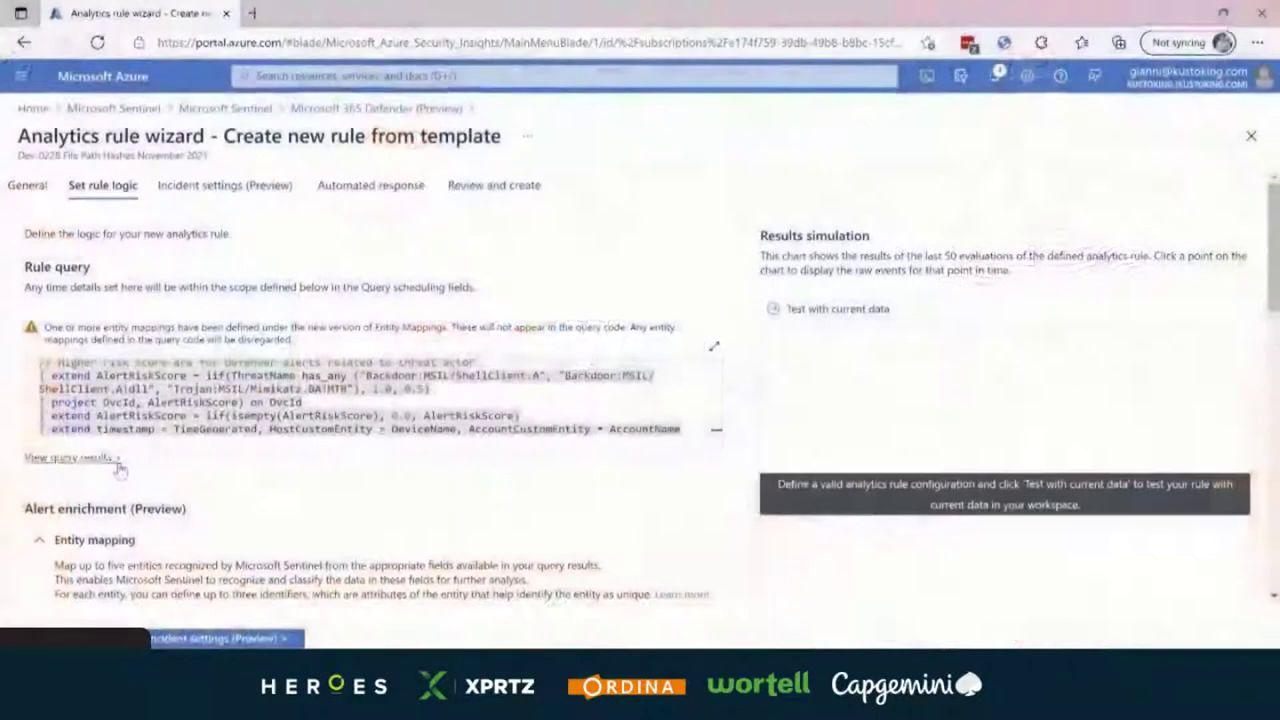
{"action": "scroll", "coordinate": [459, 290], "scroll_direction": "down", "scroll_amount": 5}
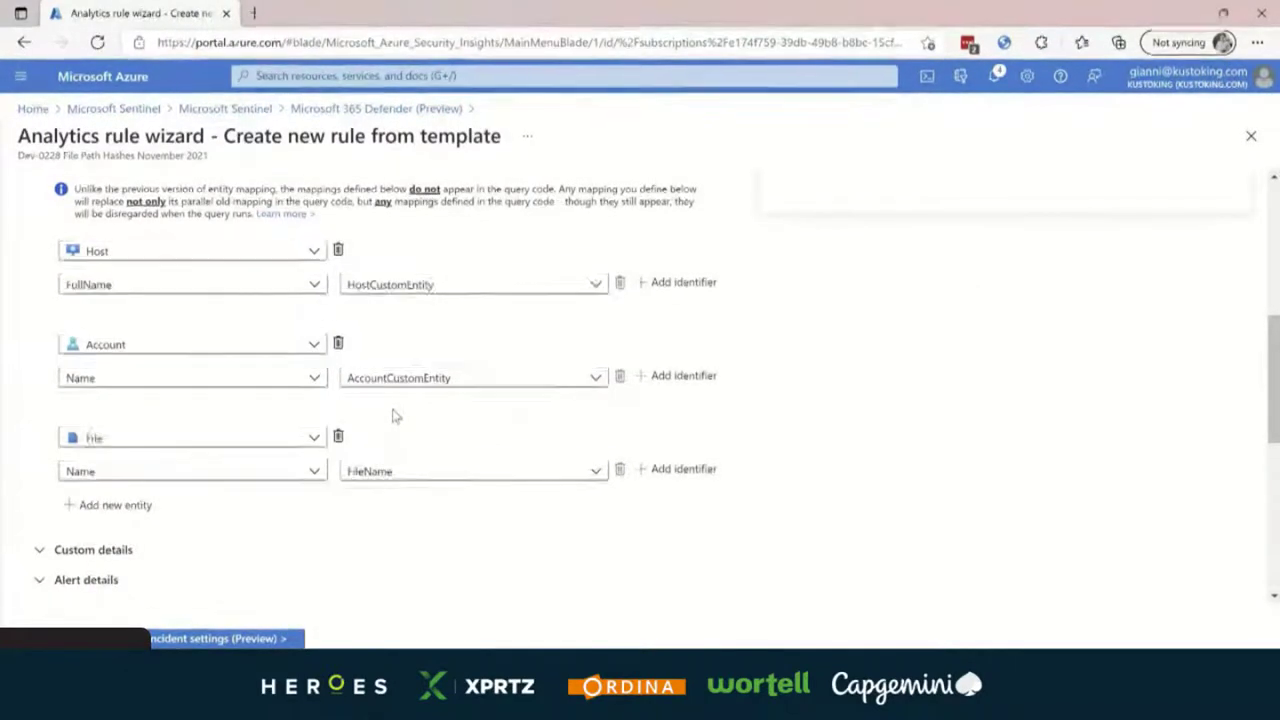
{"action": "key", "text": "super+Tab"}
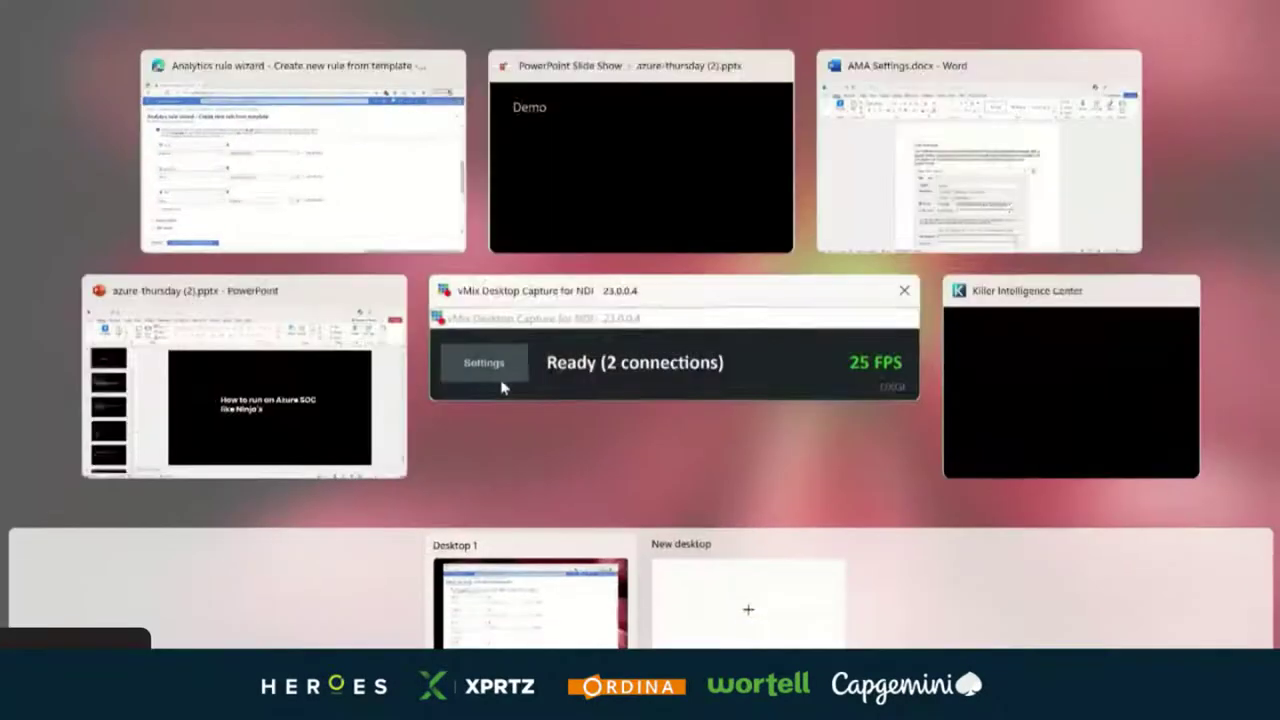
{"action": "left_click", "coordinate": [355, 149]}
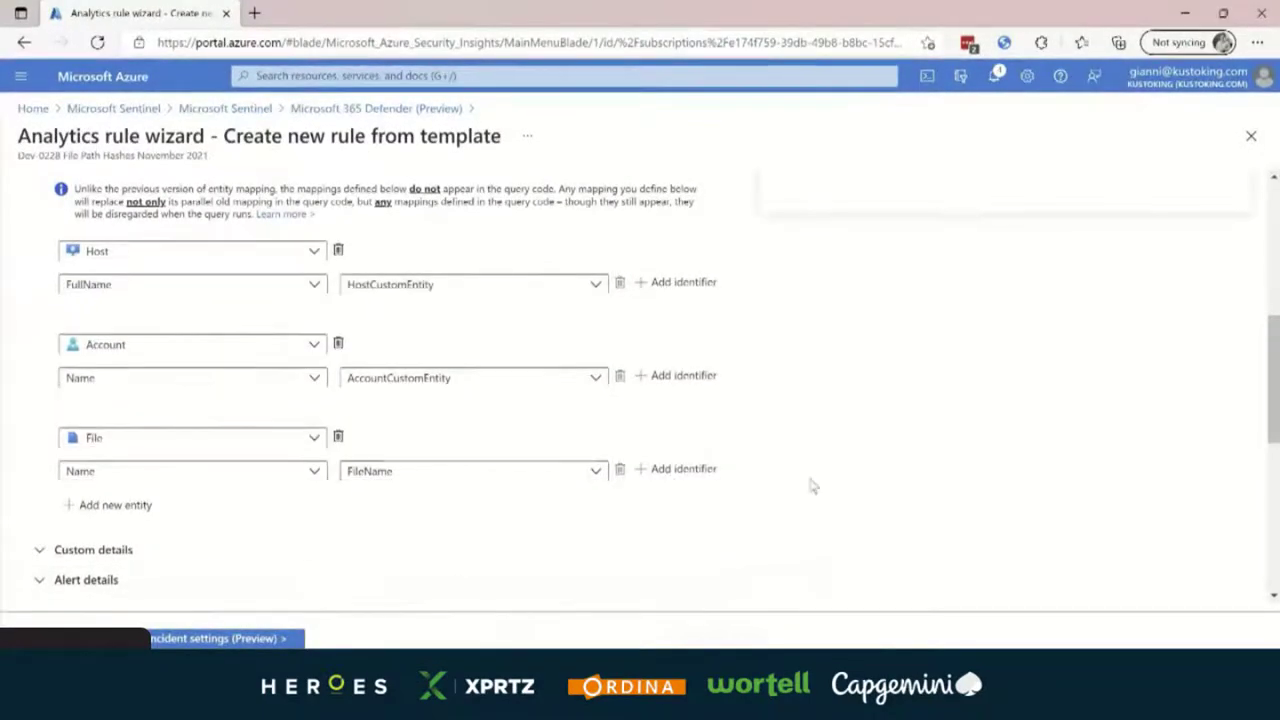
- Schedule the rule query to run every 1 hour and look up data from the last 1 hour
{"action": "scroll", "coordinate": [811, 486], "scroll_direction": "down", "scroll_amount": 4}
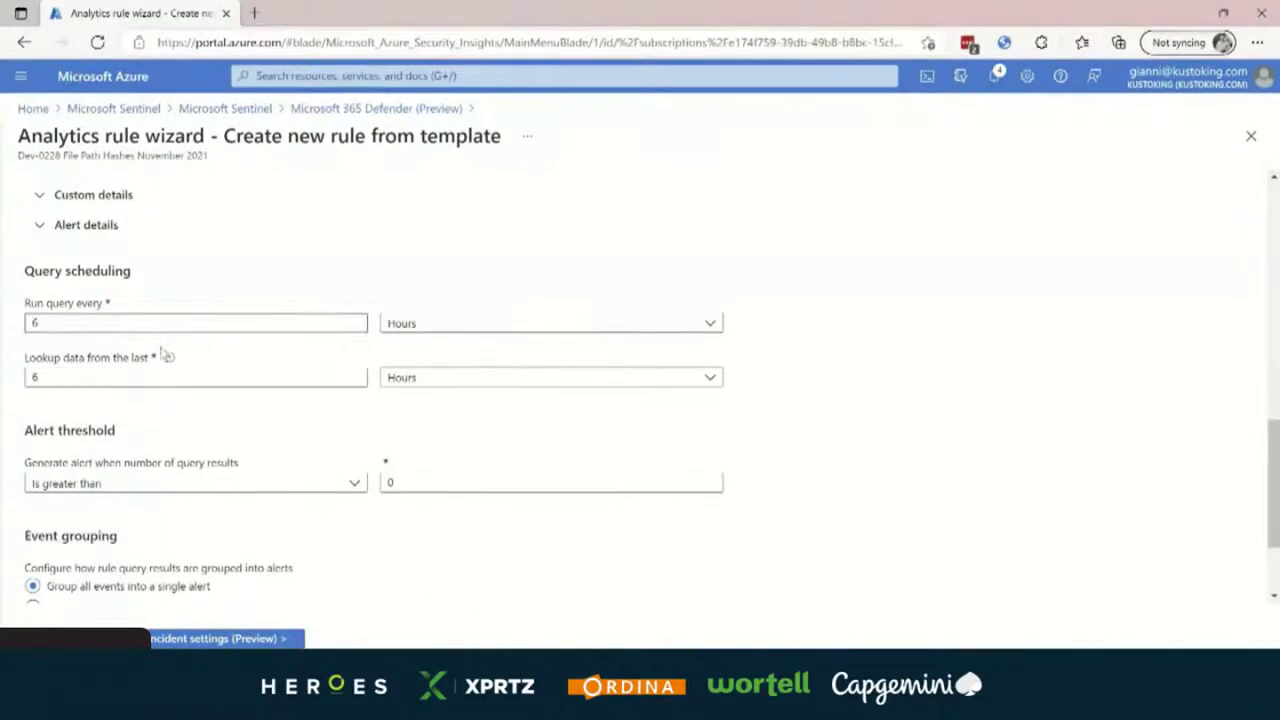
{"action": "double_click", "coordinate": [42, 322]}
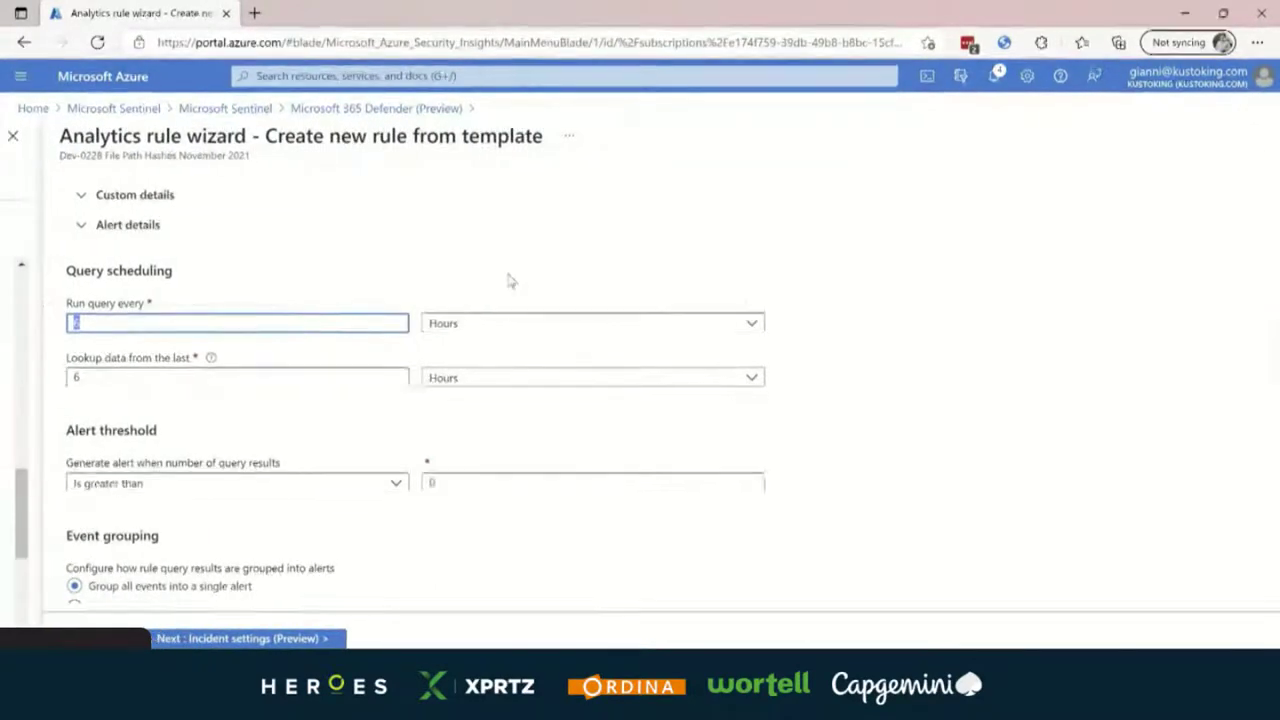
{"action": "type", "text": "1"}
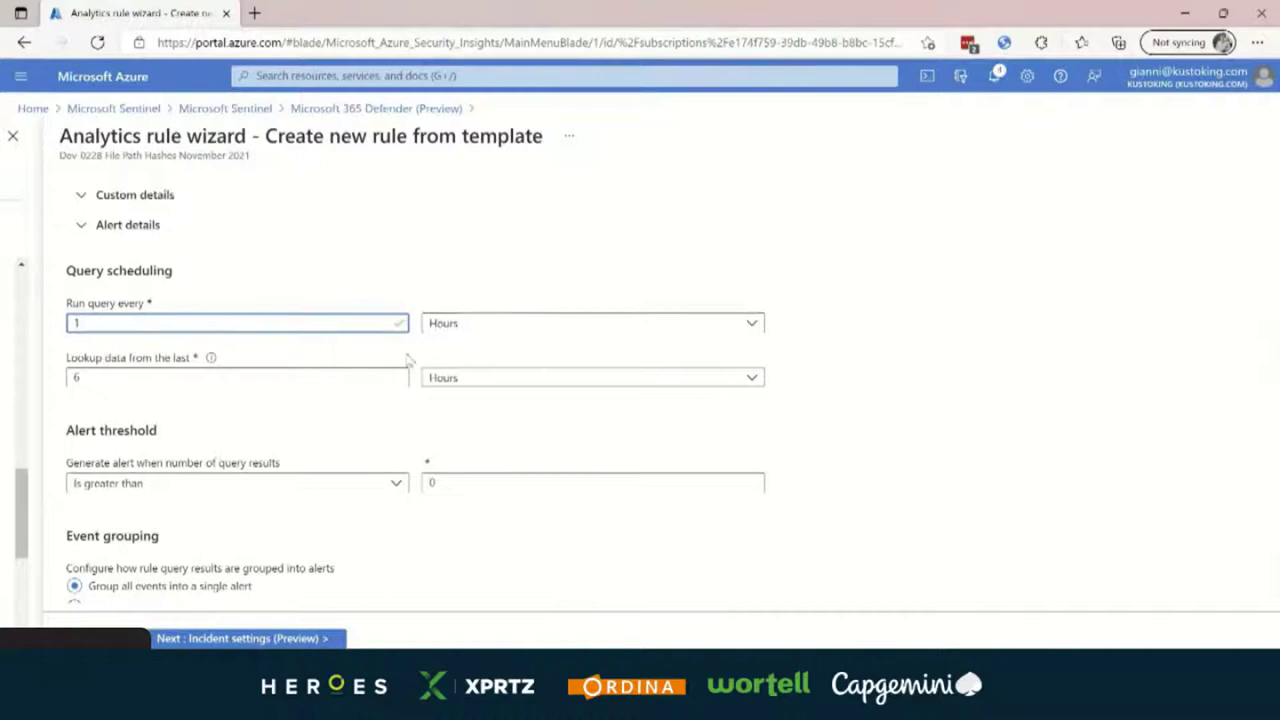
{"action": "double_click", "coordinate": [350, 381]}
{"action": "type", "text": "1"}
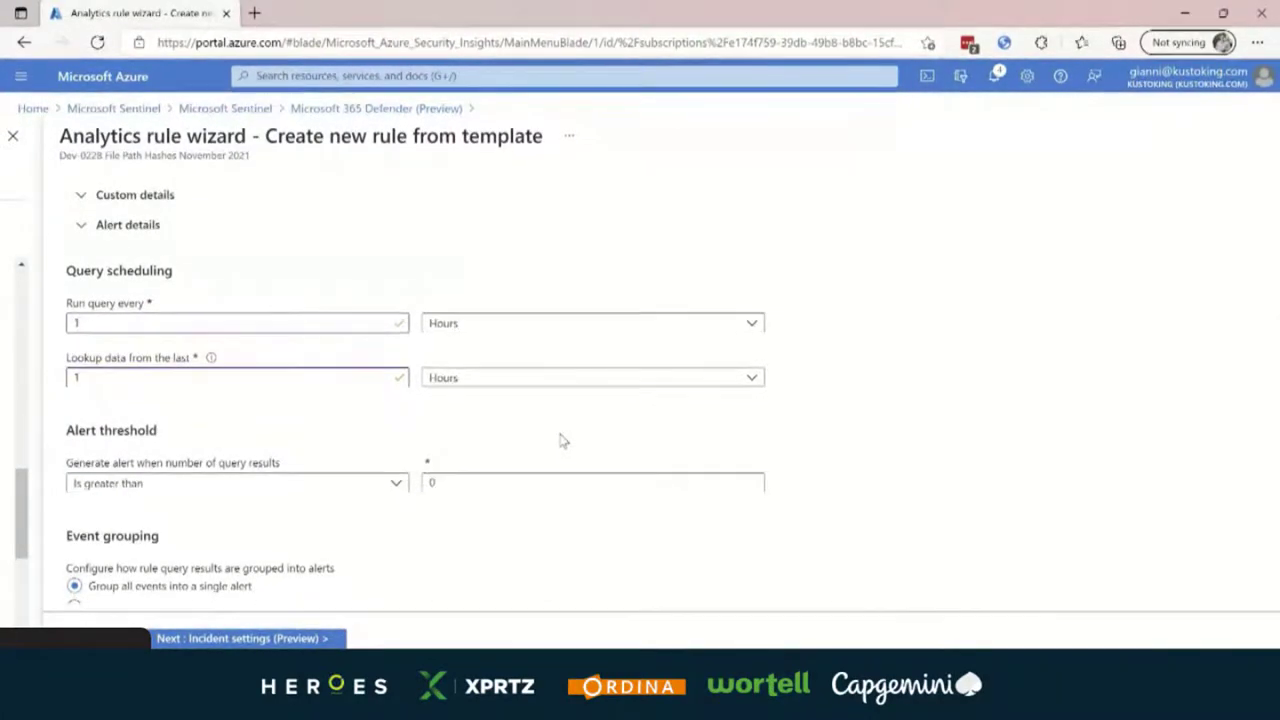
- Keep the default threshold, event grouping, suppression, incident and automated response settings and proceed to the rule's final review
{"action": "scroll", "coordinate": [562, 438], "scroll_direction": "down", "scroll_amount": 1}
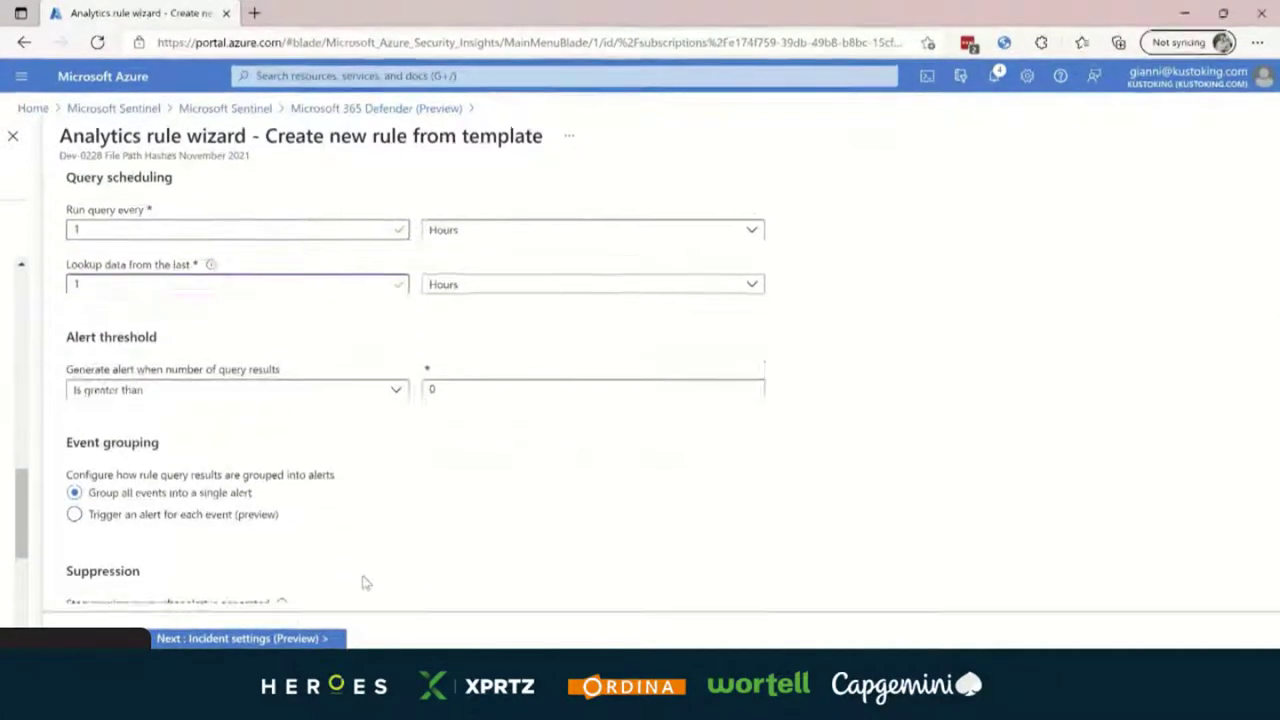
{"action": "scroll", "coordinate": [363, 580], "scroll_direction": "down", "scroll_amount": 1}
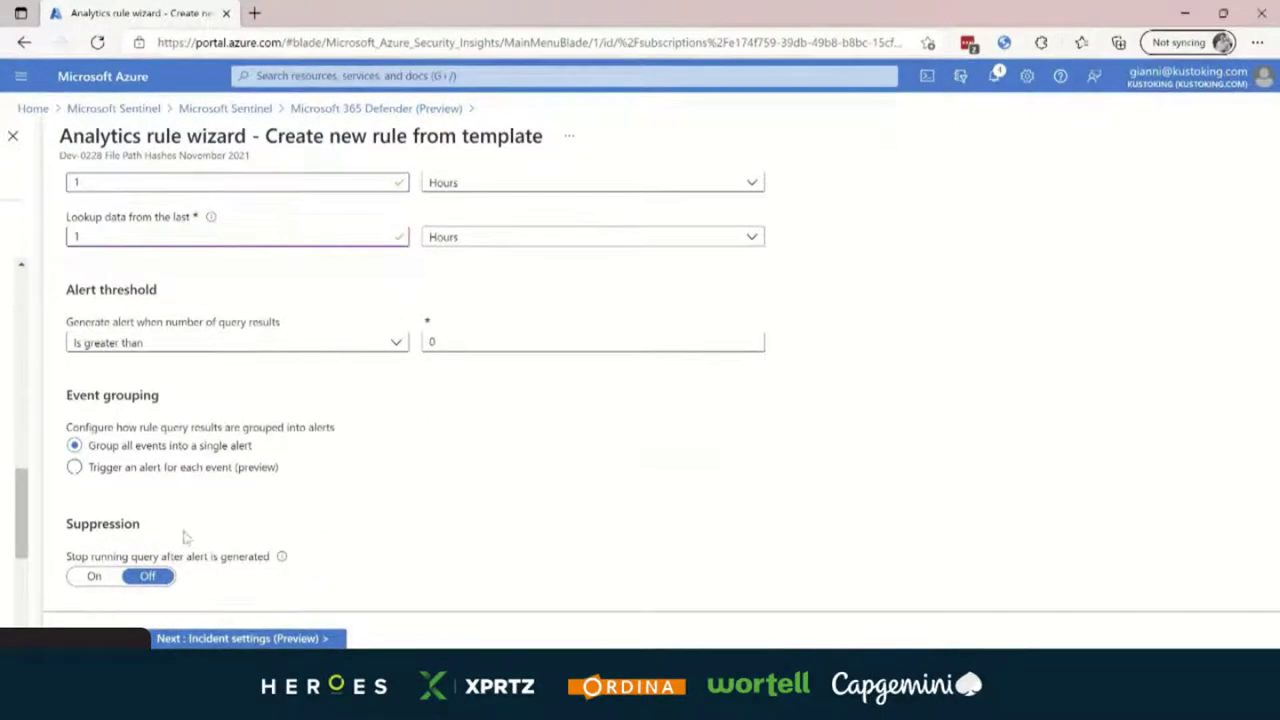
{"action": "left_click", "coordinate": [242, 638]}
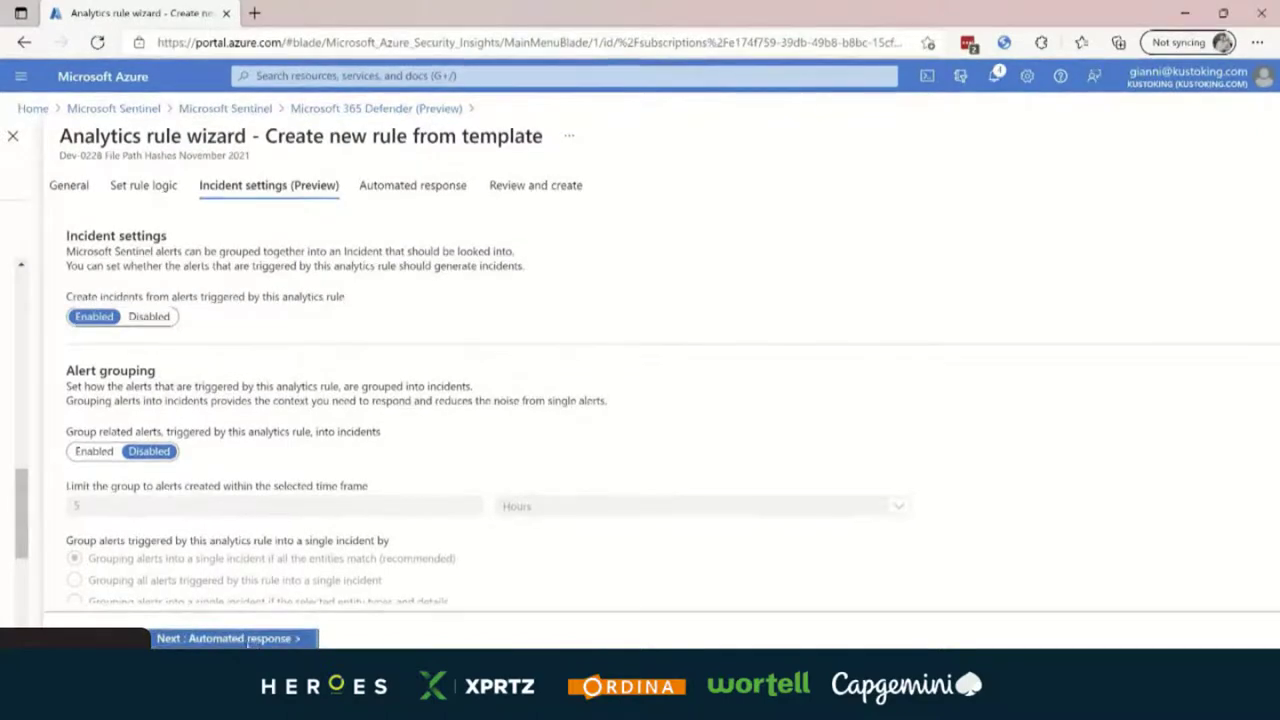
{"action": "left_click", "coordinate": [252, 639]}
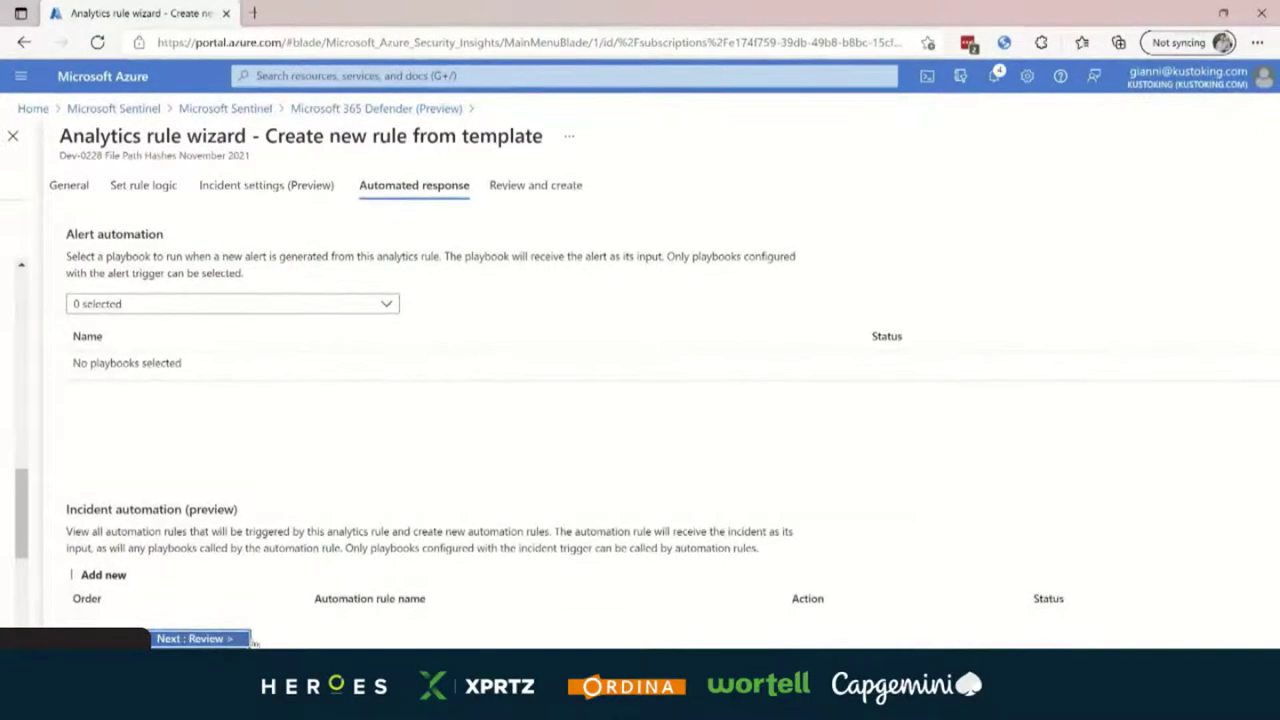
{"action": "left_click", "coordinate": [245, 639]}
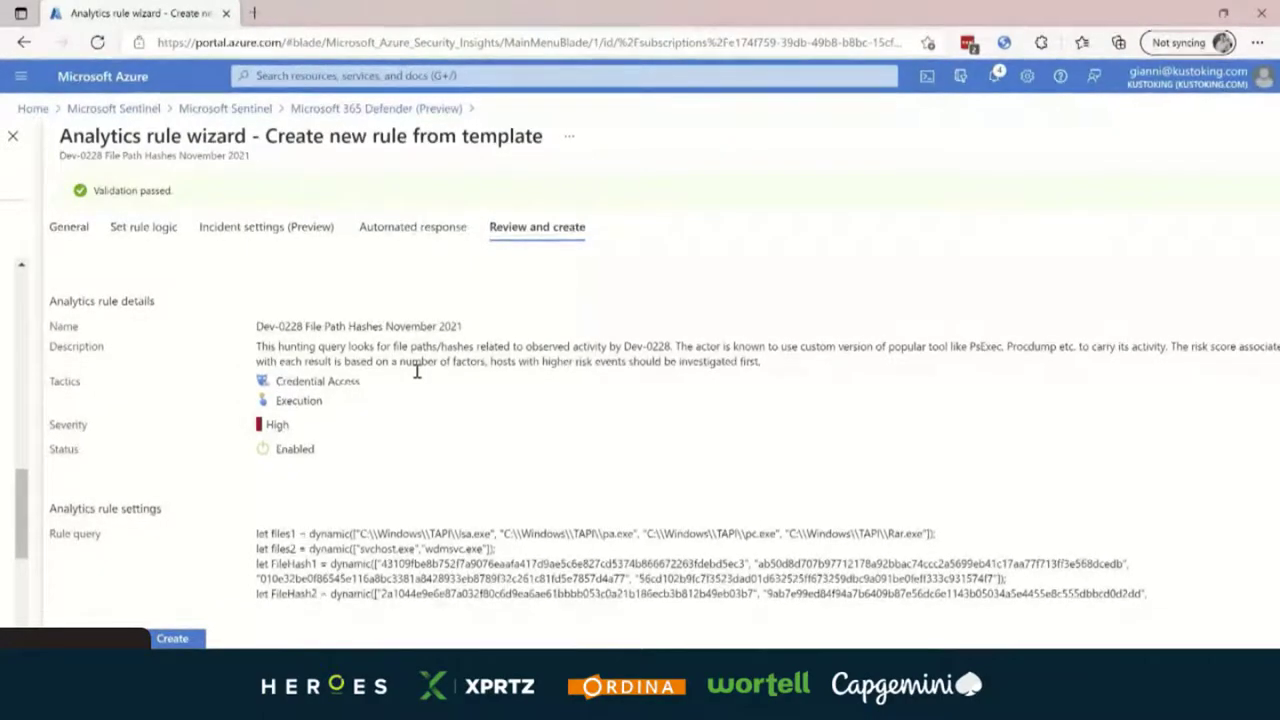
- Review the rule's details, query and schedule summary, and create the analytics rule
{"action": "scroll", "coordinate": [460, 408], "scroll_direction": "down", "scroll_amount": 1}
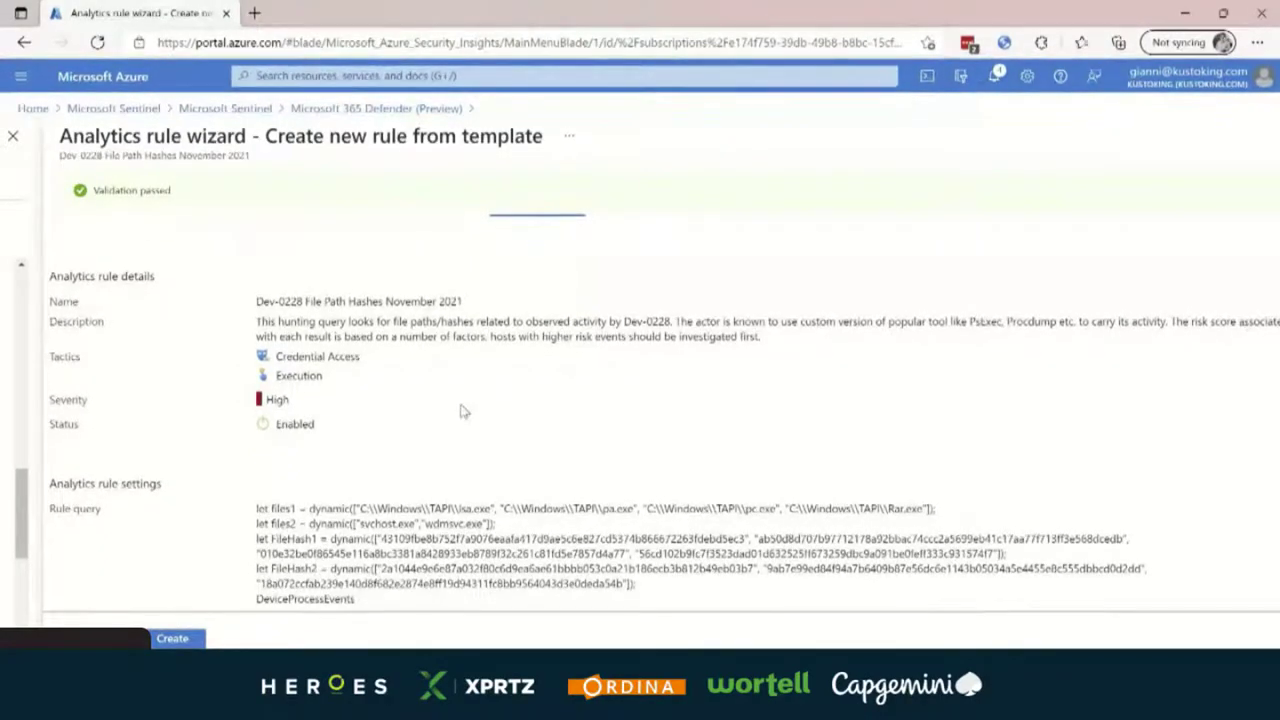
{"action": "scroll", "coordinate": [460, 408], "scroll_direction": "down", "scroll_amount": 2}
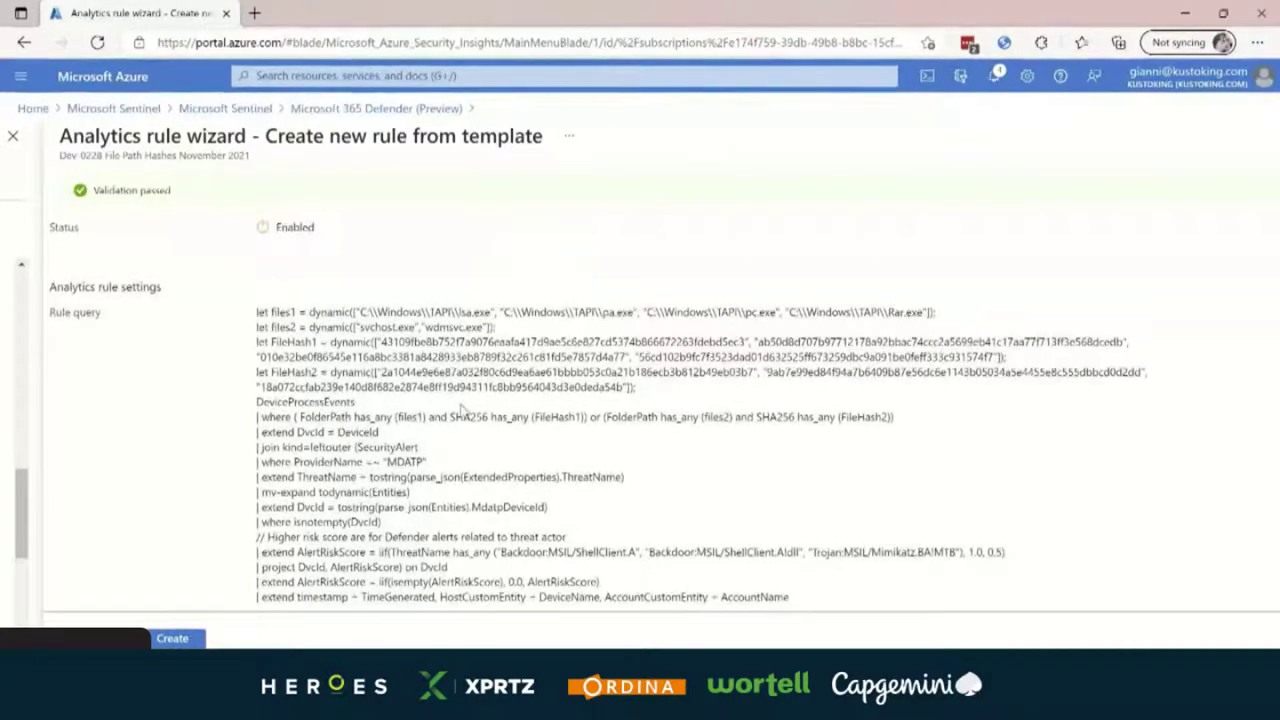
{"action": "scroll", "coordinate": [460, 408], "scroll_direction": "down", "scroll_amount": 2}
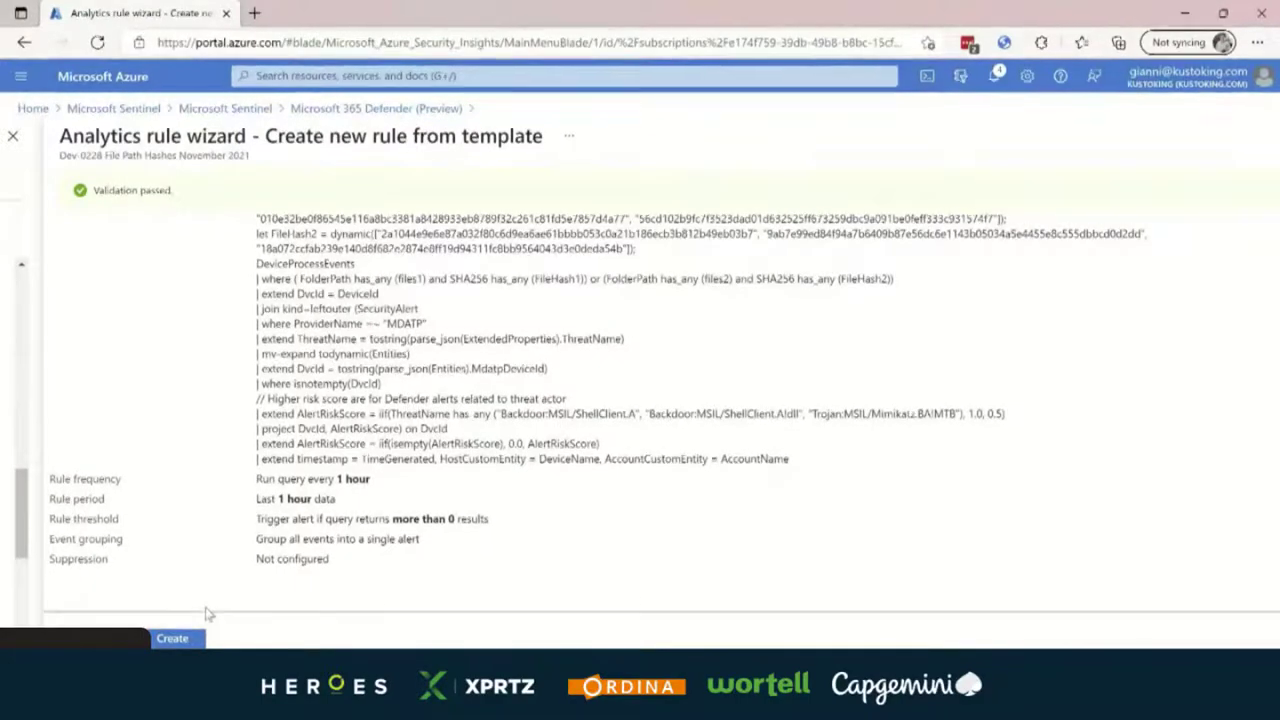
{"action": "left_click", "coordinate": [180, 638]}
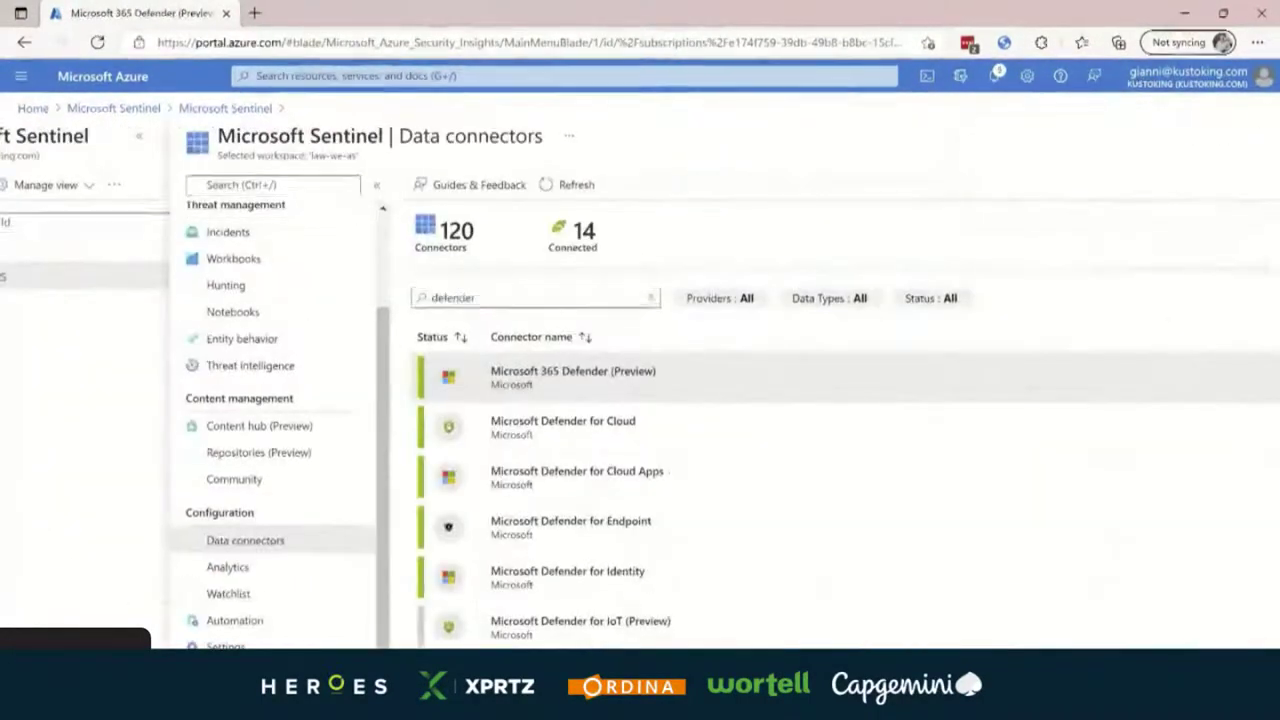
- View the details of the Dev-0228 File Path Hashes November 2021 rule among Sentinel's active analytics rules
{"action": "left_click", "coordinate": [228, 567]}
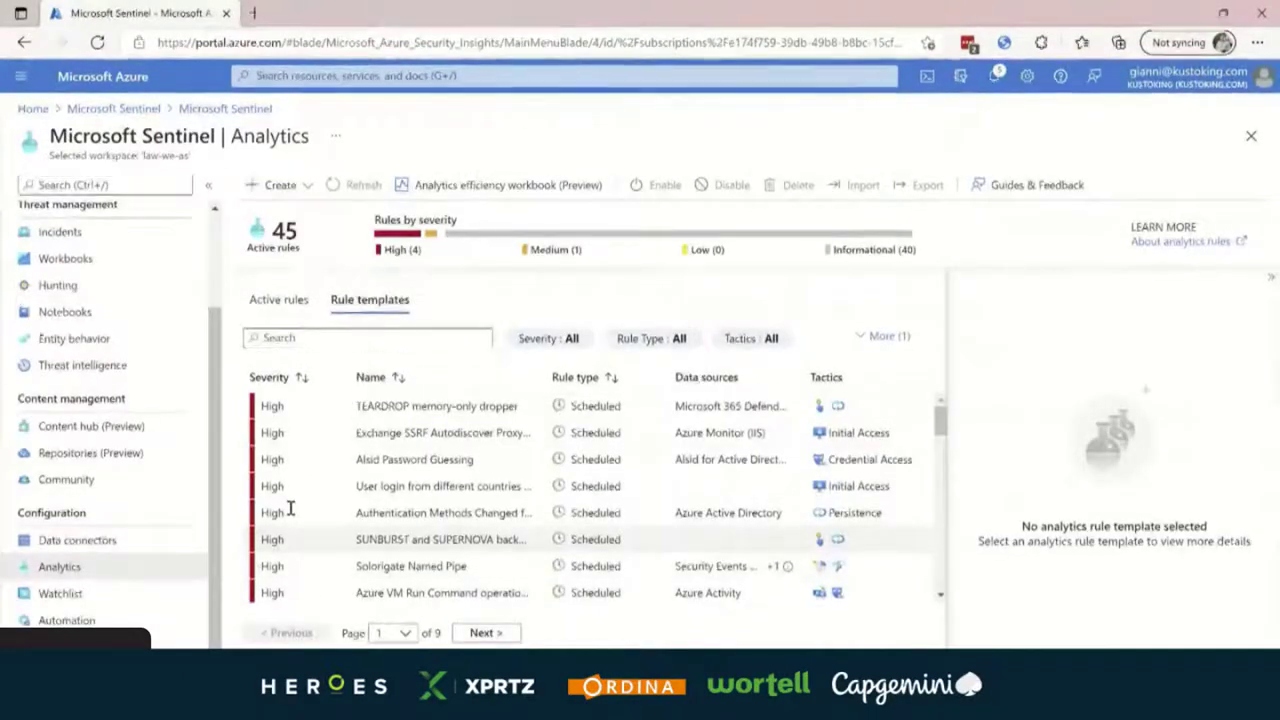
{"action": "left_click", "coordinate": [280, 300]}
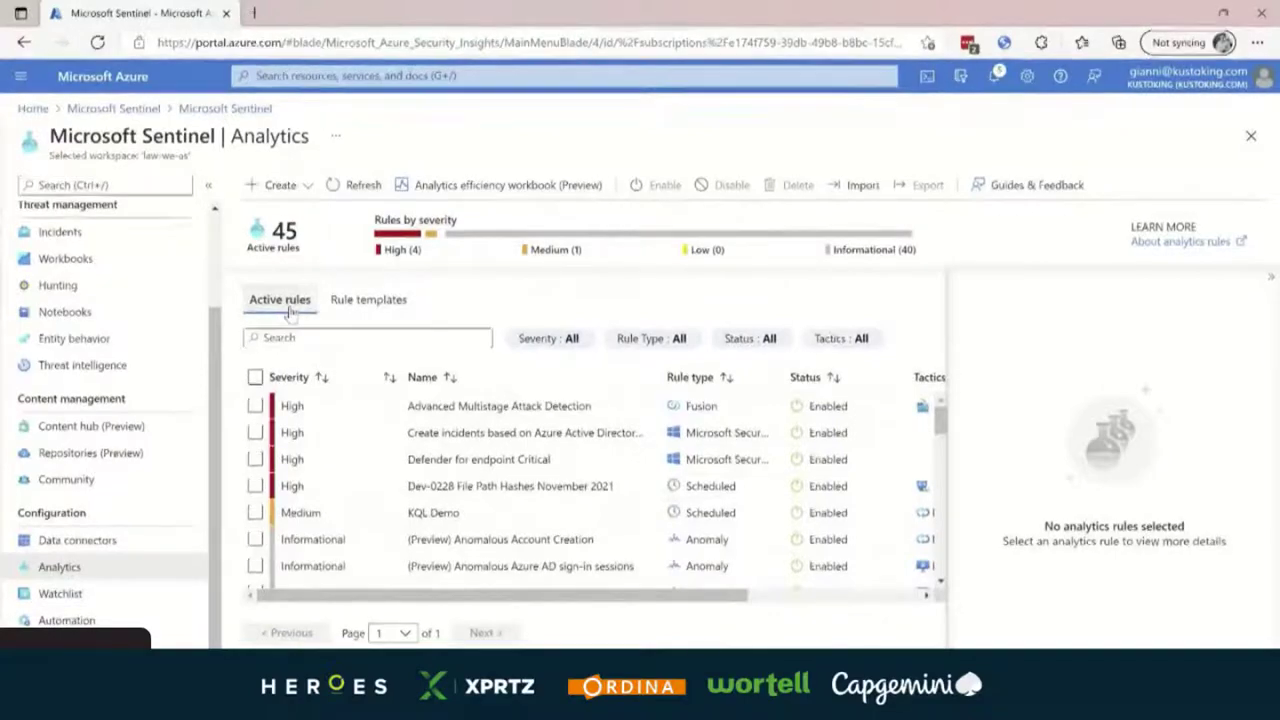
{"action": "left_click", "coordinate": [600, 486]}
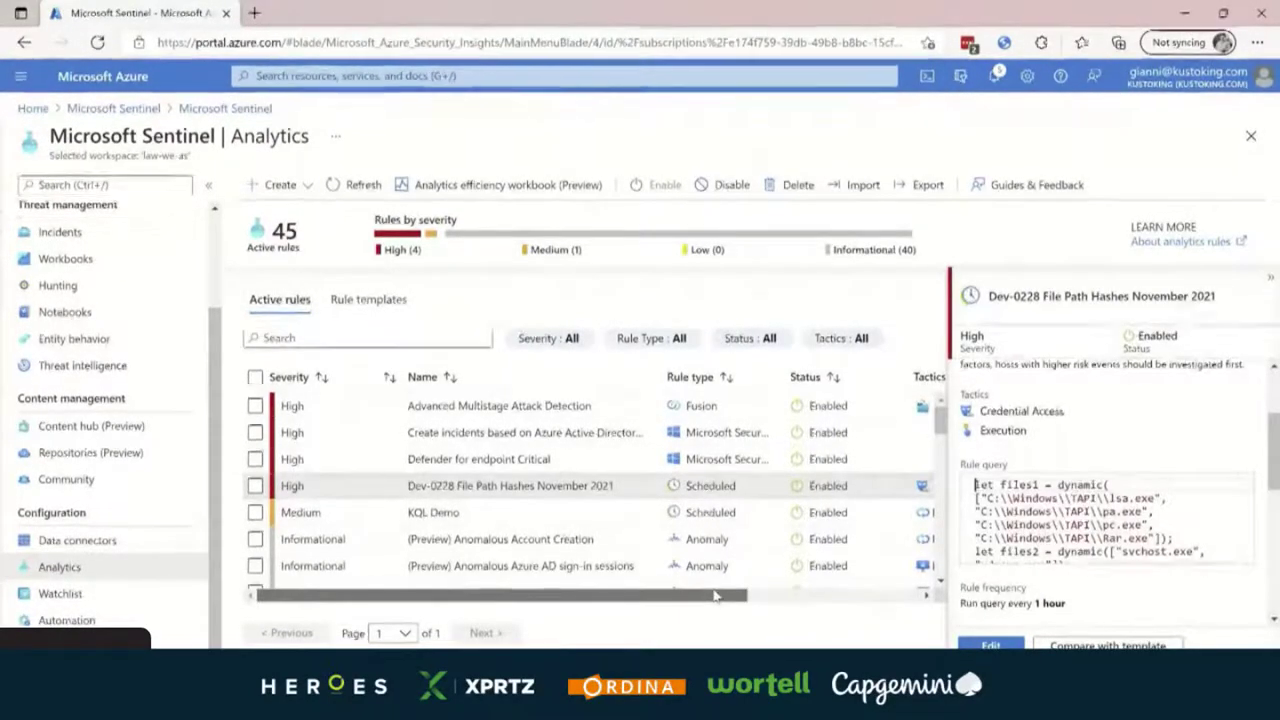
{"action": "left_click_drag", "start_coordinate": [714, 596], "coordinate": [886, 596]}
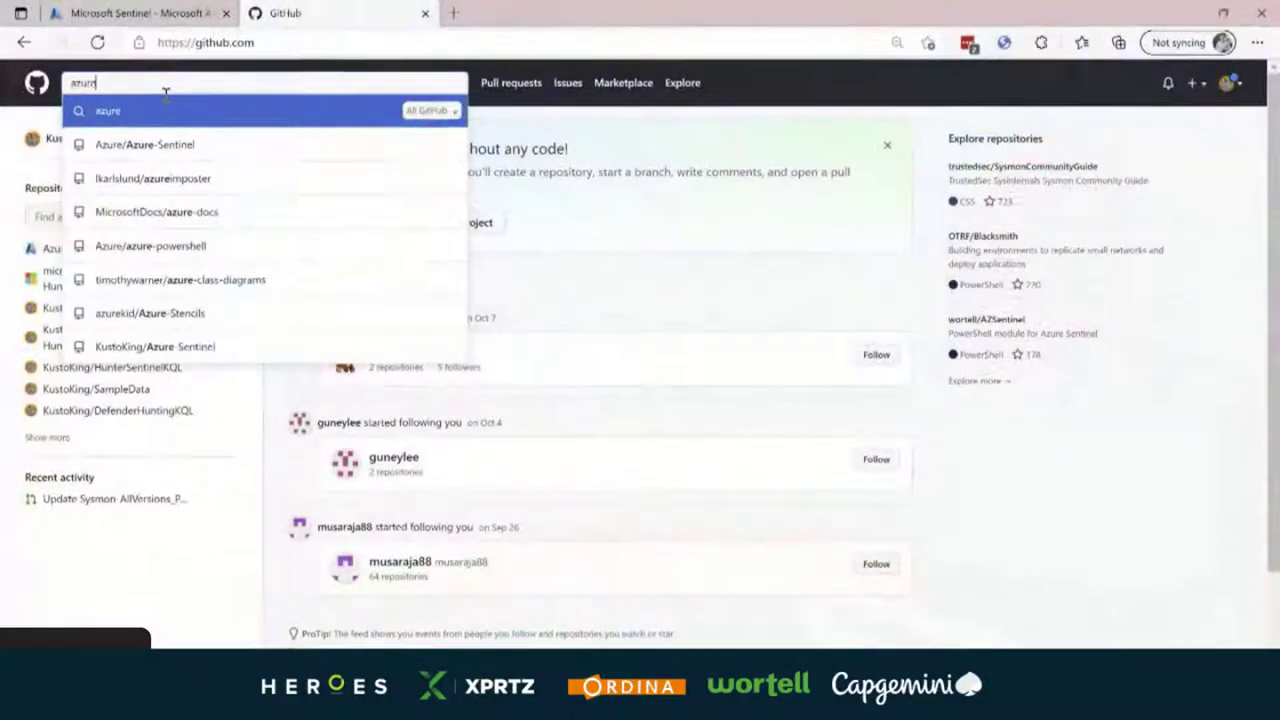
{"action": "type", "text": "e"}
{"action": "key", "text": "BackSpace"}
{"action": "key", "text": "BackSpace"}
{"action": "key", "text": "BackSpace"}
{"action": "key", "text": "BackSpace"}
{"action": "key", "text": "BackSpace"}
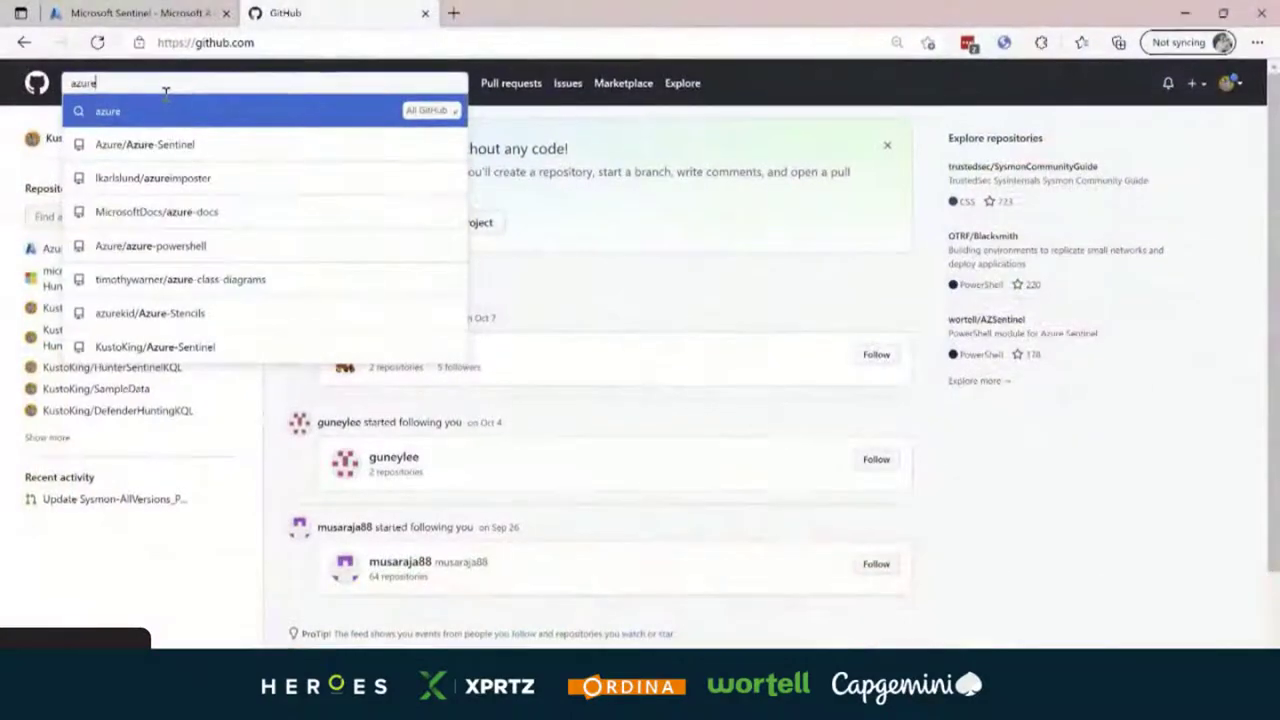
- Search GitHub for "microsoft sentinel detections" and view the code results
{"action": "type", "text": "microsoft"}
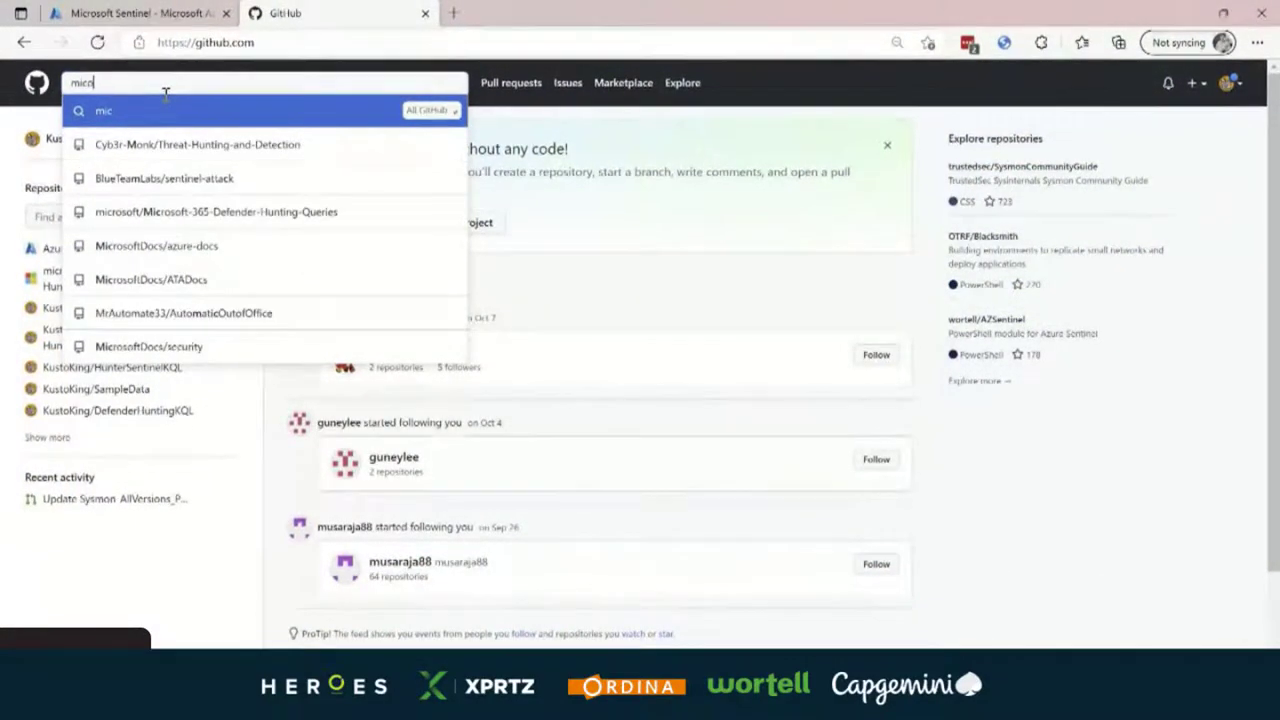
{"action": "type", "text": " s"}
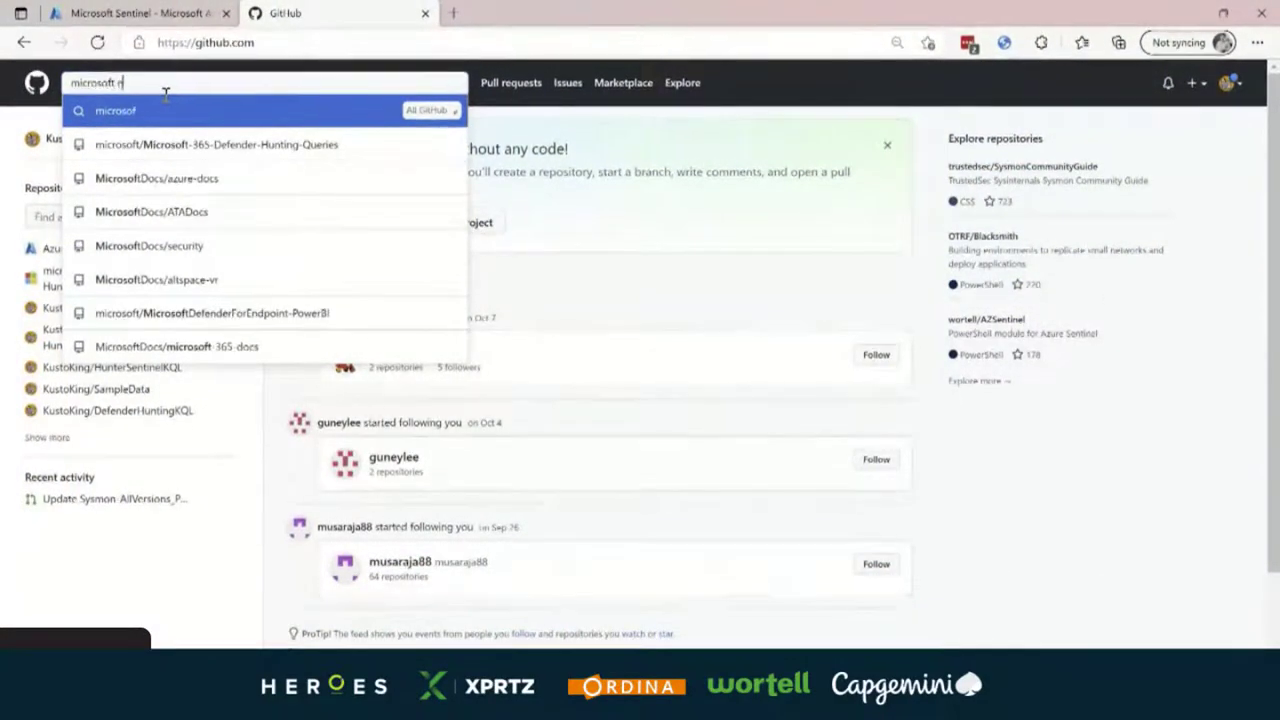
{"action": "type", "text": "ertin"}
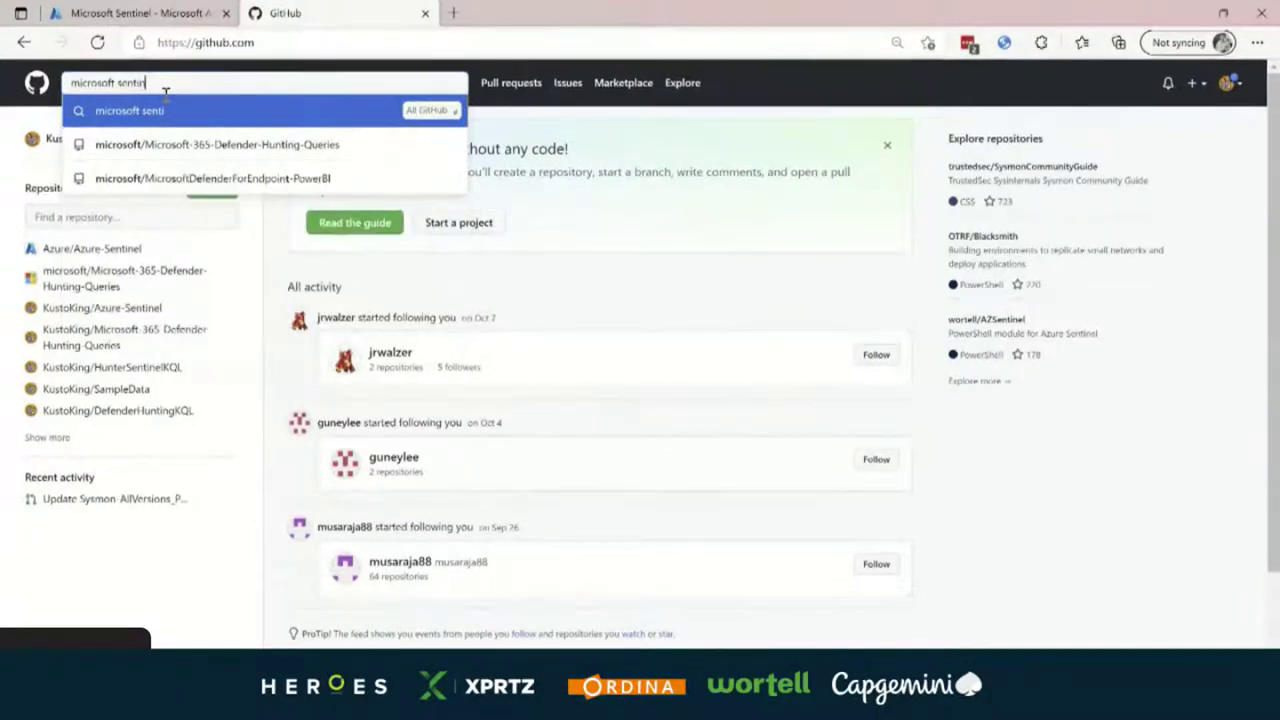
{"action": "type", "text": "el cetections"}
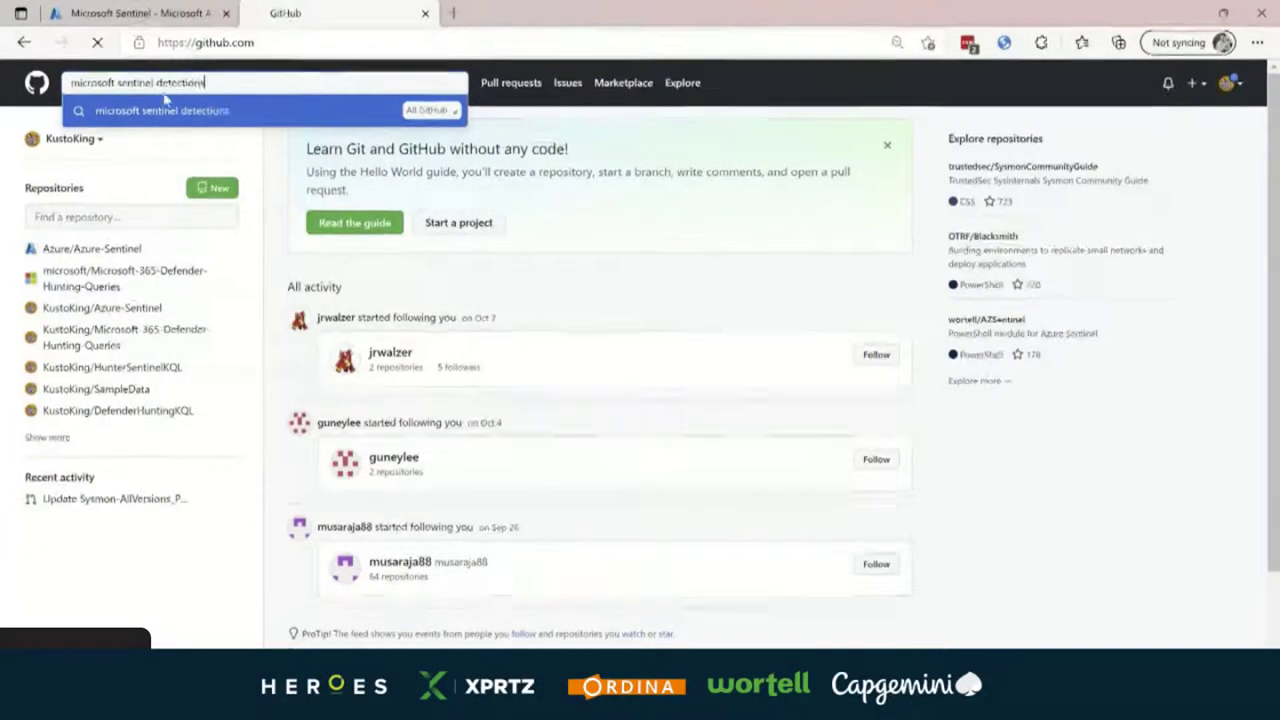
{"action": "key", "text": "Return"}
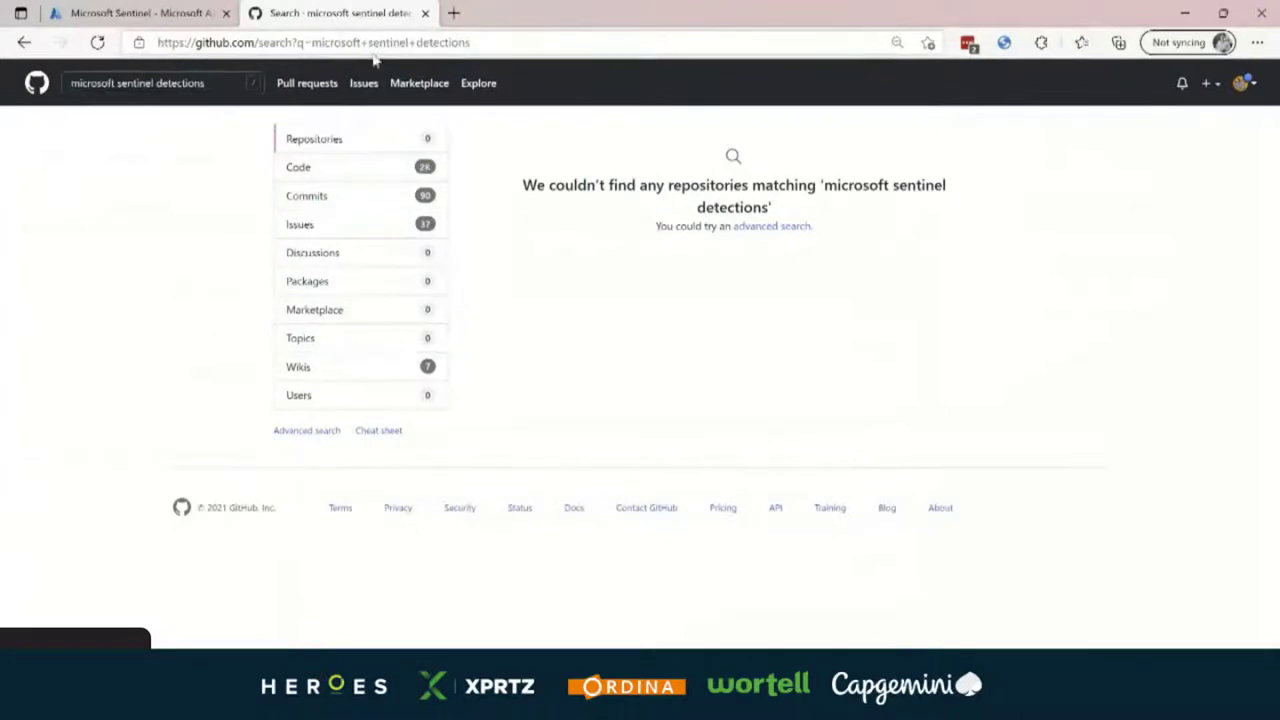
{"action": "left_click", "coordinate": [320, 168]}
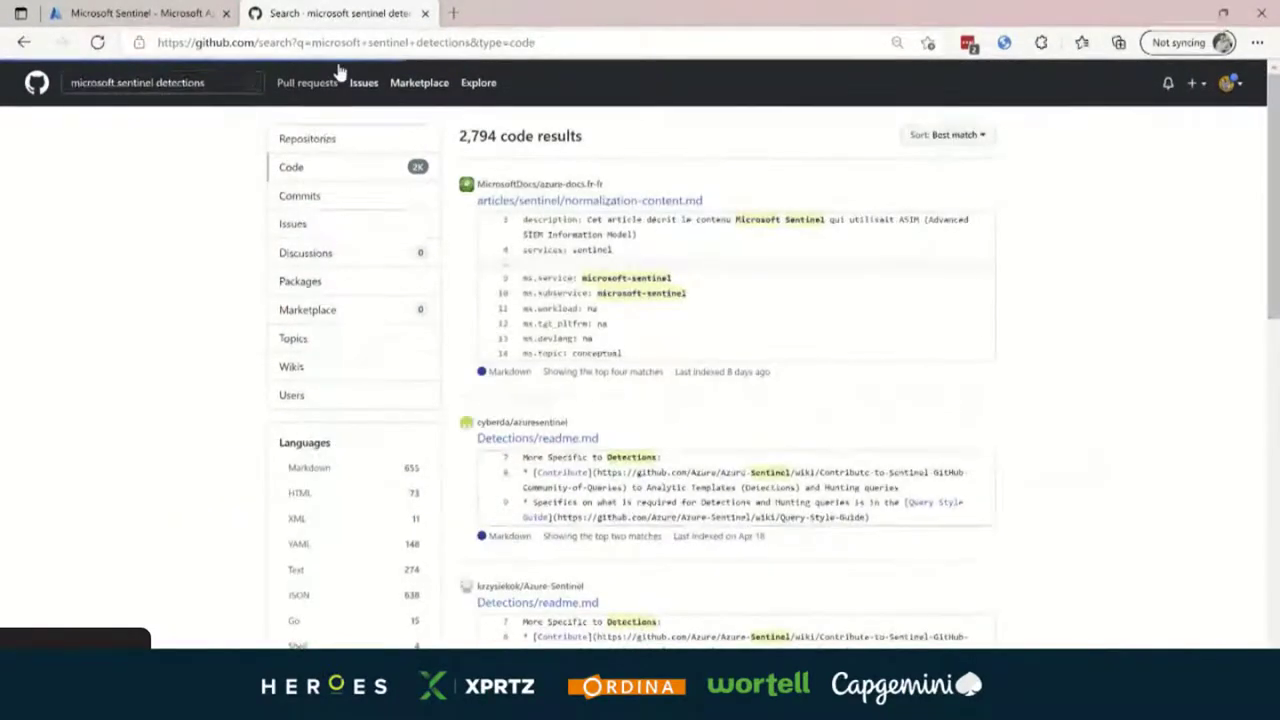
- Open ADFSDBNamedPipeConnection.yaml from the Azure-Sentinel repository's Detections/SecurityEvent folder and examine its detection definition
{"action": "left_click", "coordinate": [394, 55]}
{"action": "type", "text": "goog"}
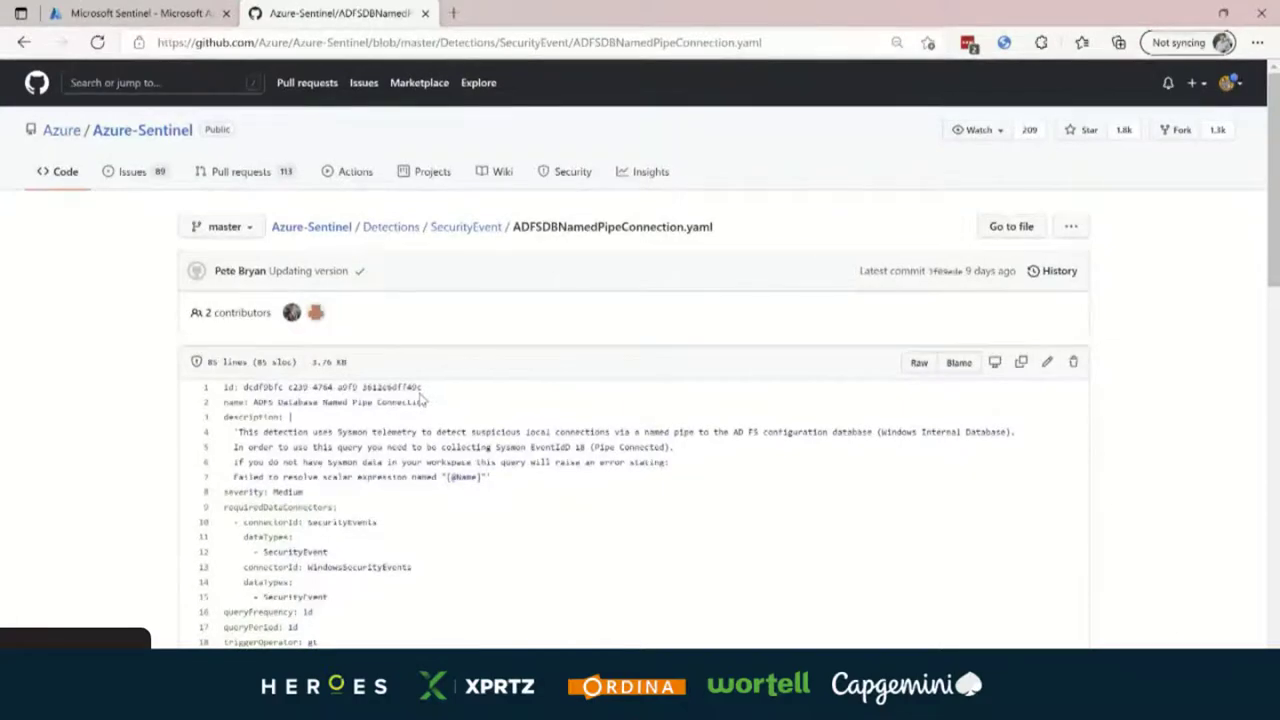
{"action": "scroll", "coordinate": [344, 458], "scroll_direction": "down", "scroll_amount": 1}
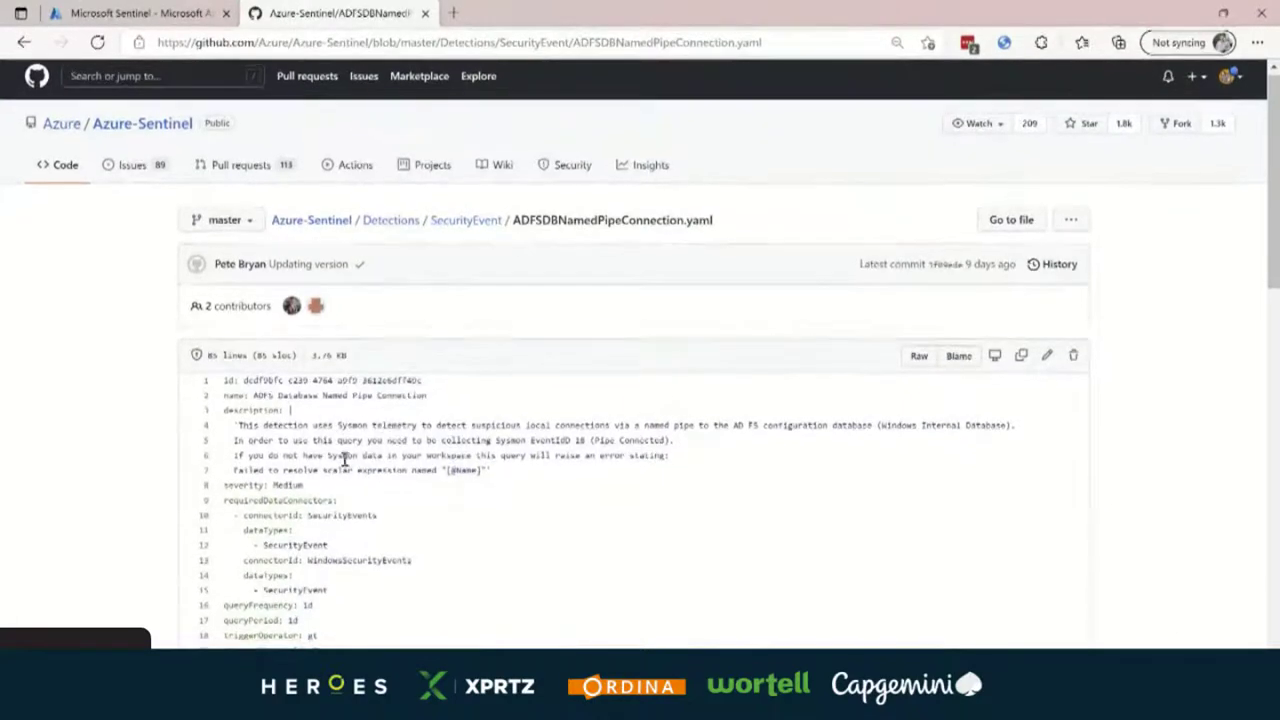
- Examine the rest of the ADFS named pipe detection file, including its required connectors, tactics, query and entity mappings
{"action": "scroll", "coordinate": [355, 475], "scroll_direction": "down", "scroll_amount": 2}
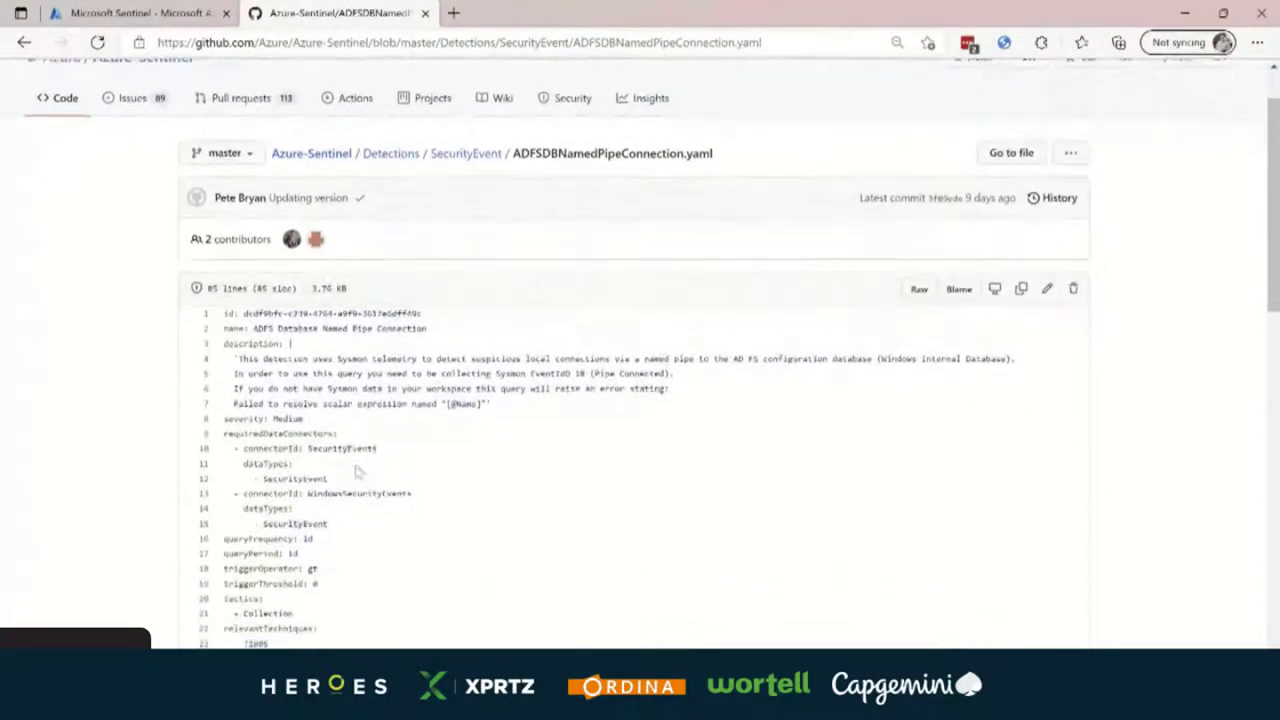
{"action": "scroll", "coordinate": [370, 465], "scroll_direction": "down", "scroll_amount": 2}
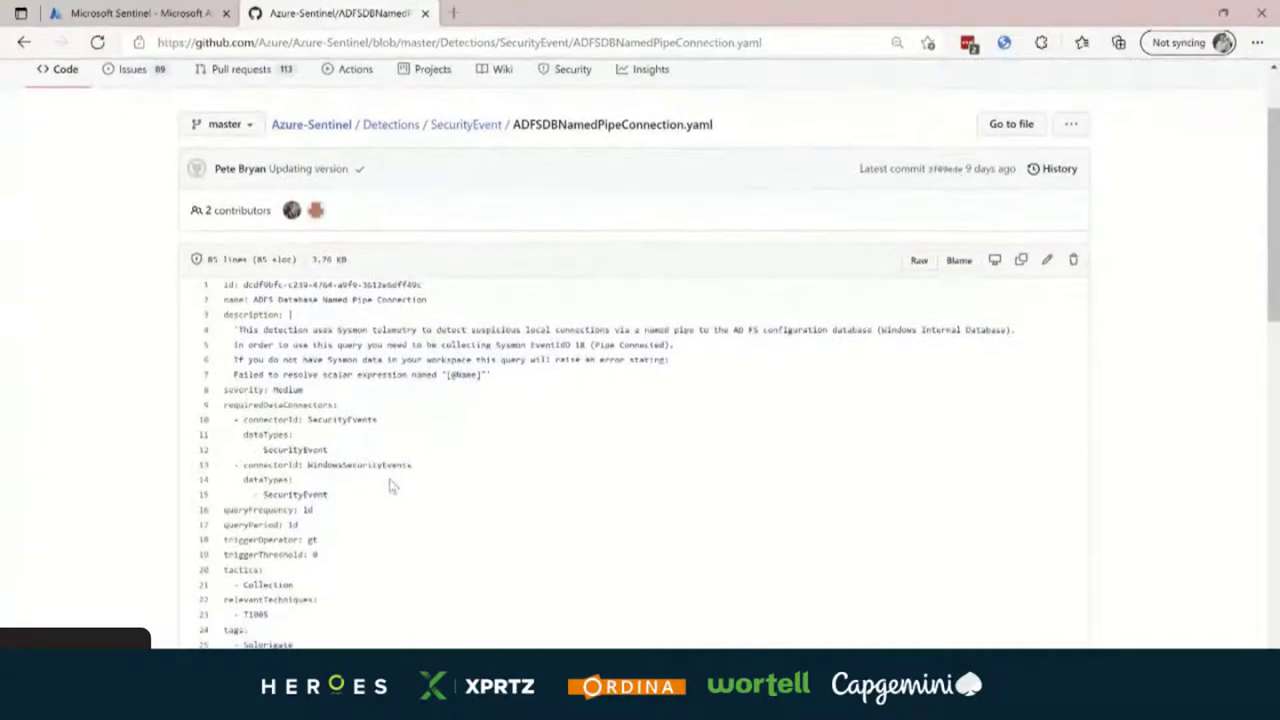
{"action": "scroll", "coordinate": [392, 486], "scroll_direction": "down", "scroll_amount": 1}
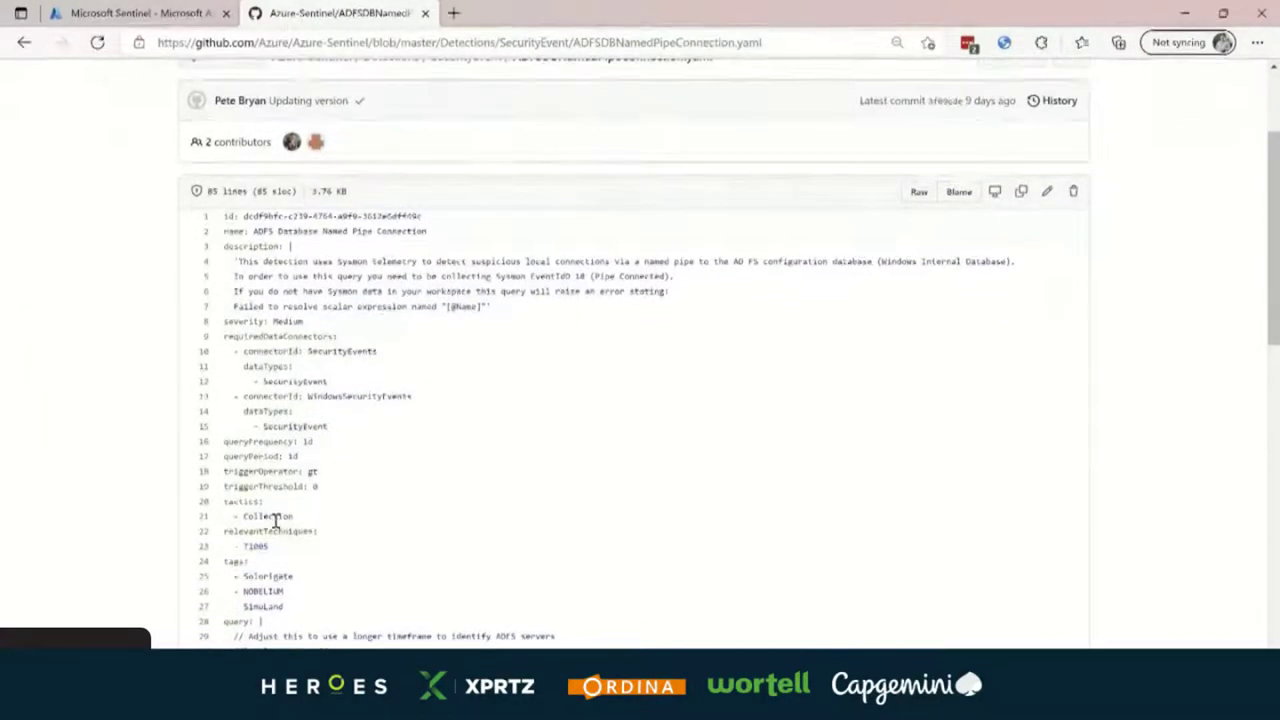
{"action": "scroll", "coordinate": [280, 515], "scroll_direction": "down", "scroll_amount": 3}
{"action": "scroll", "coordinate": [275, 520], "scroll_direction": "down", "scroll_amount": 3}
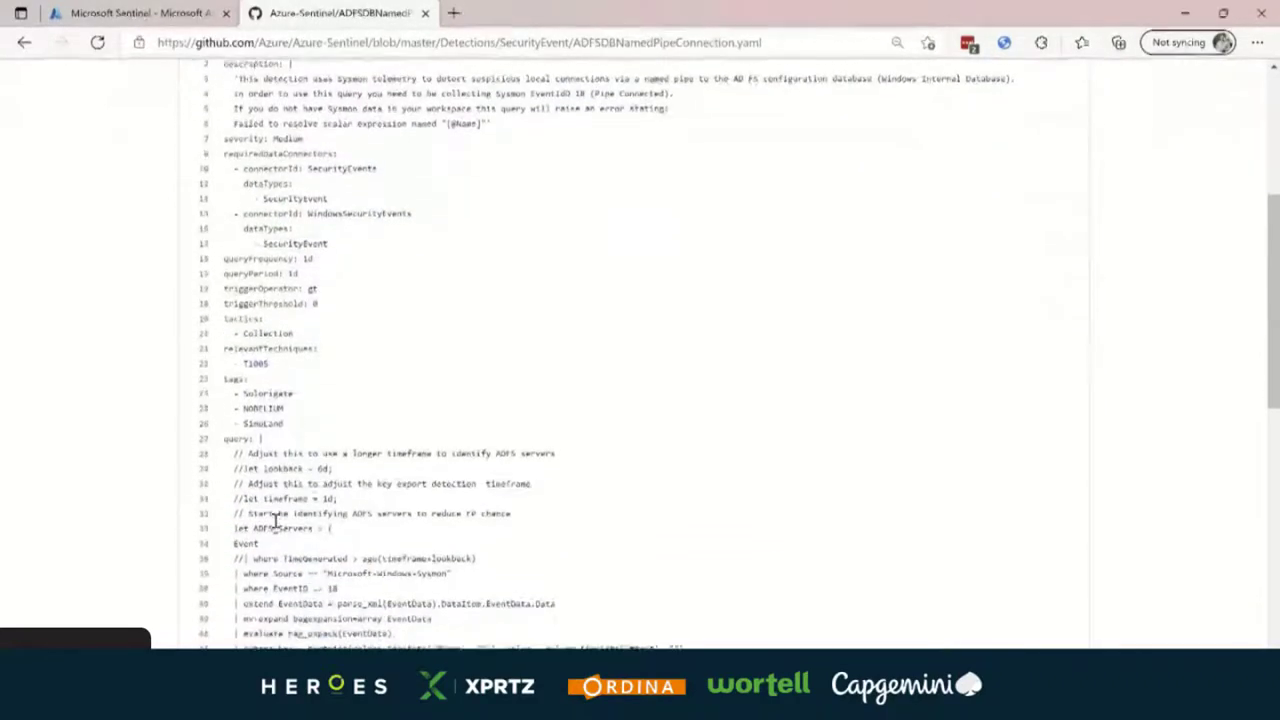
{"action": "scroll", "coordinate": [276, 520], "scroll_direction": "down", "scroll_amount": 4}
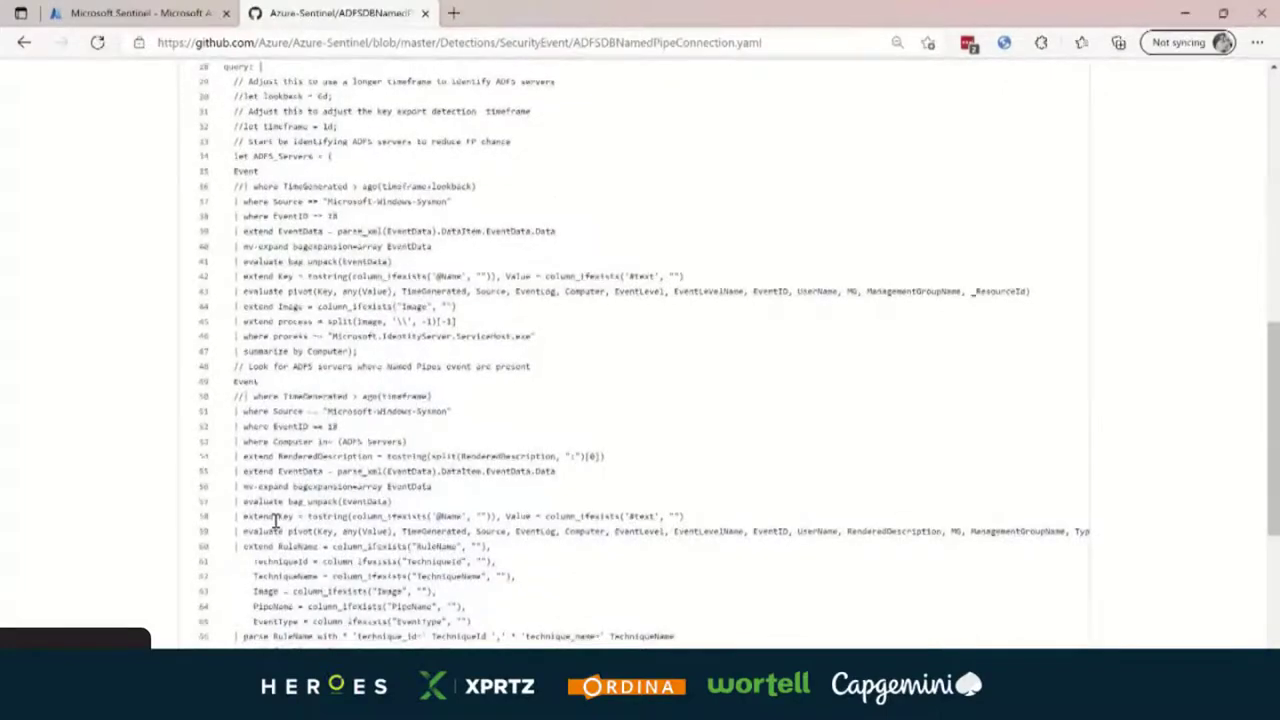
{"action": "scroll", "coordinate": [275, 520], "scroll_direction": "down", "scroll_amount": 5}
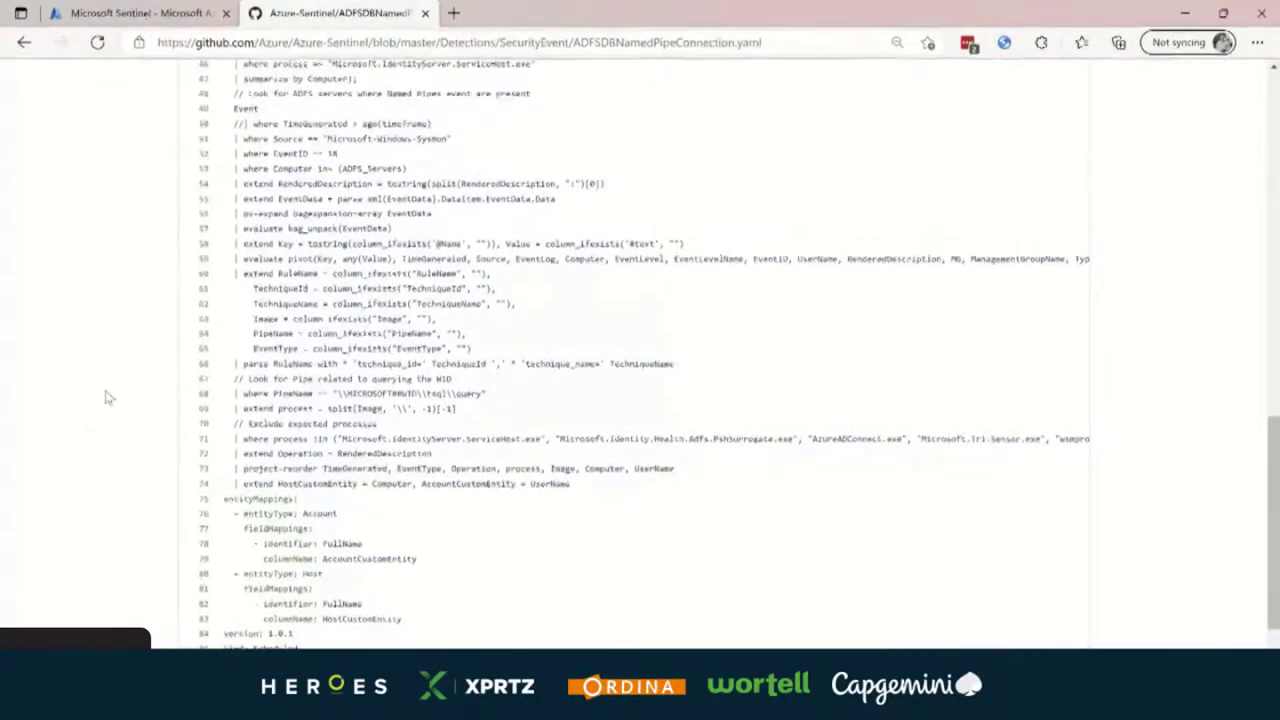
{"action": "scroll", "coordinate": [106, 394], "scroll_direction": "up", "scroll_amount": 2}
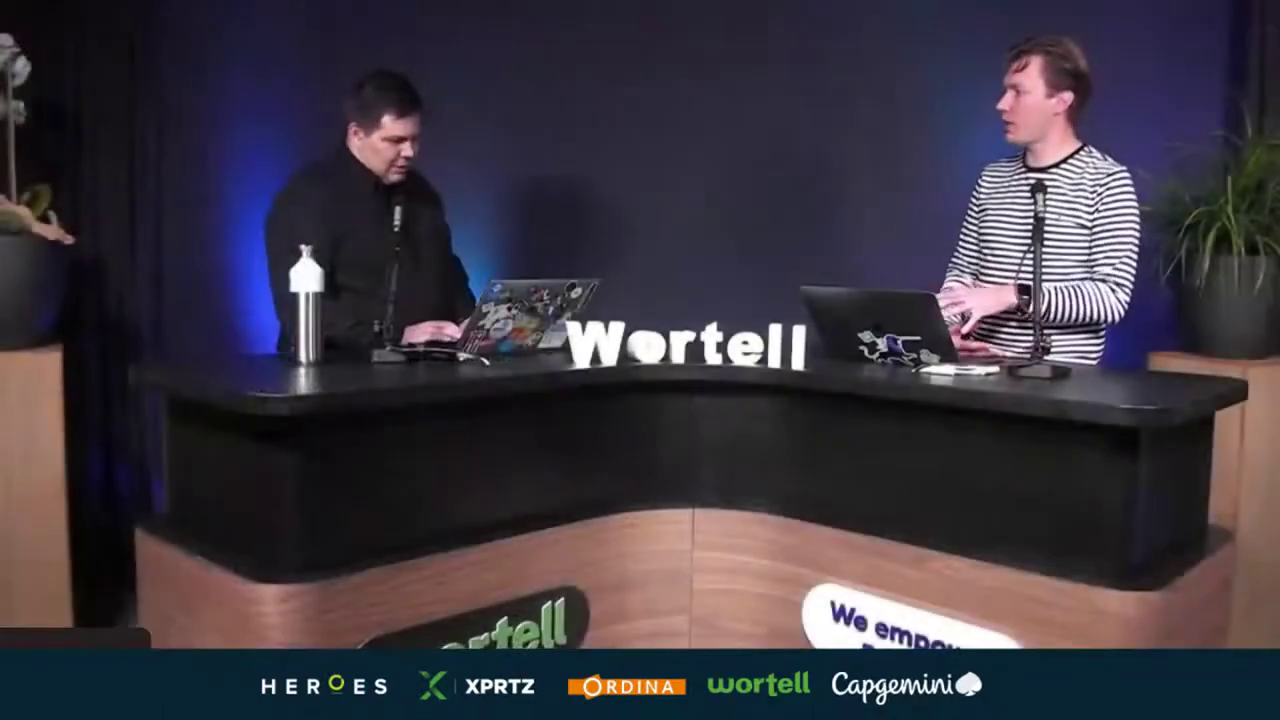
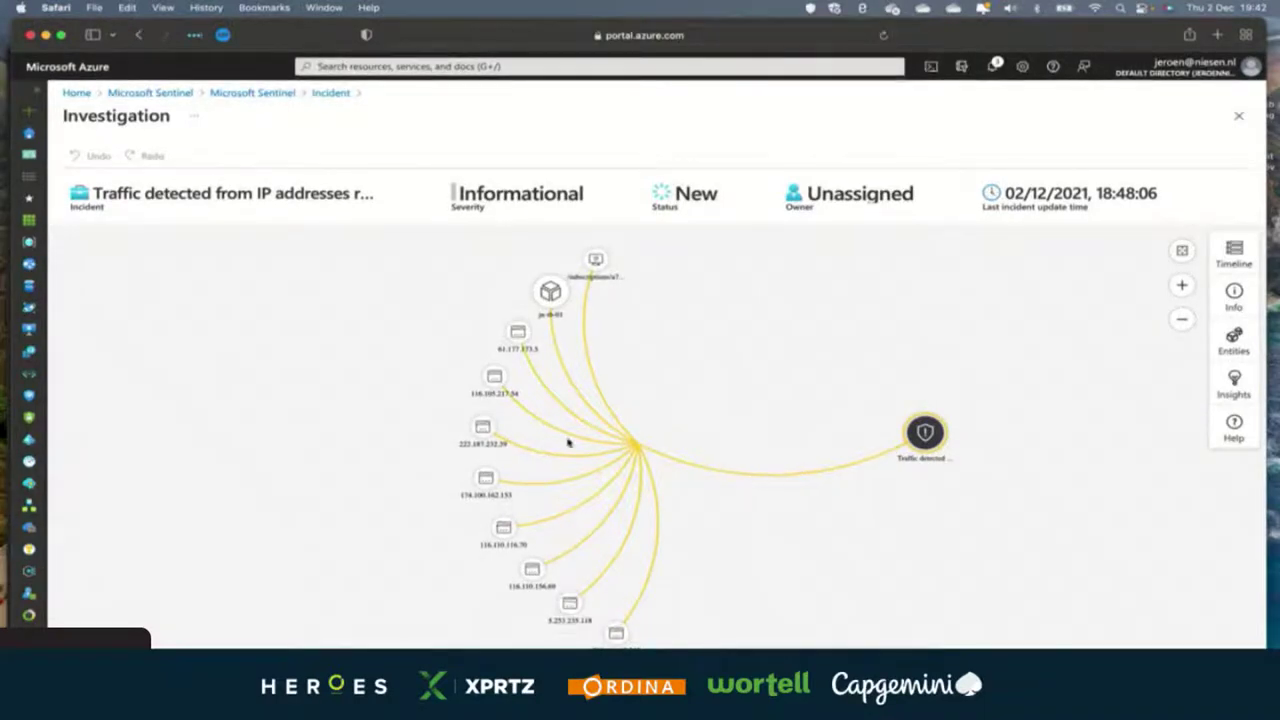
- Inspect IP entities 222.187.232.39 and 116.105.217.54 in Sentinel's investigation graph, and return to the incident's details
{"action": "left_click", "coordinate": [483, 428]}
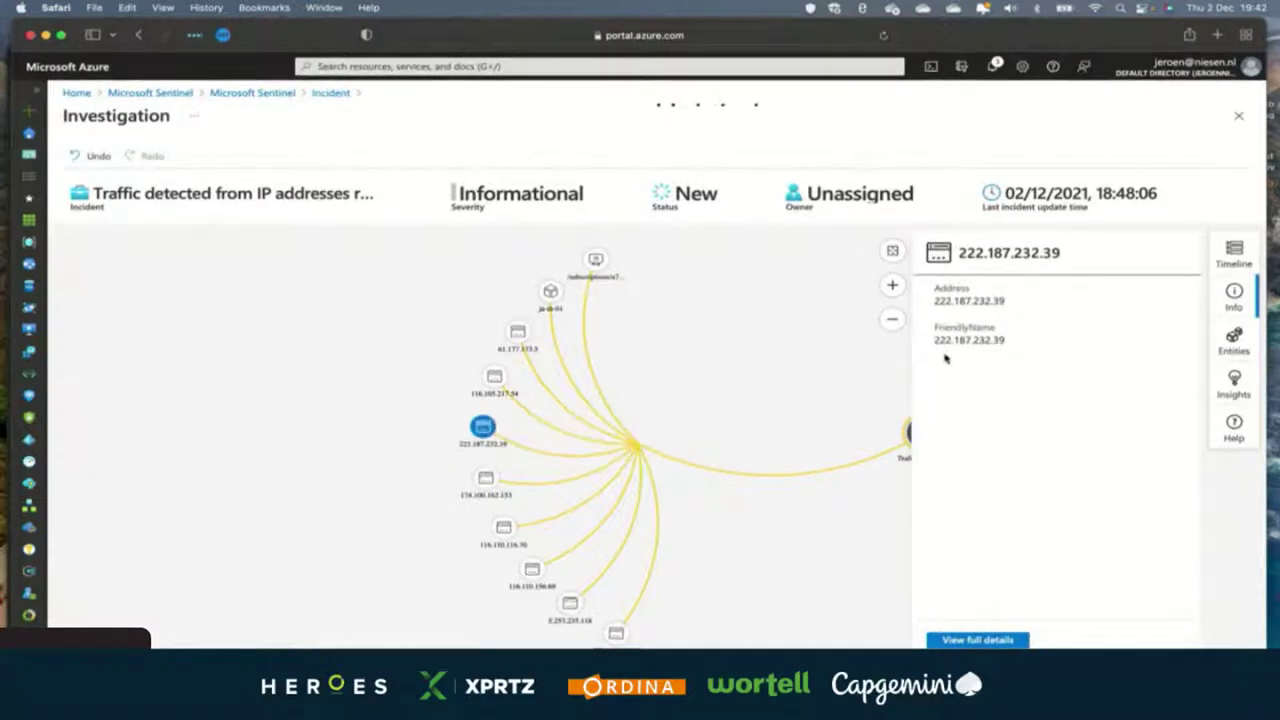
{"action": "left_click", "coordinate": [499, 382]}
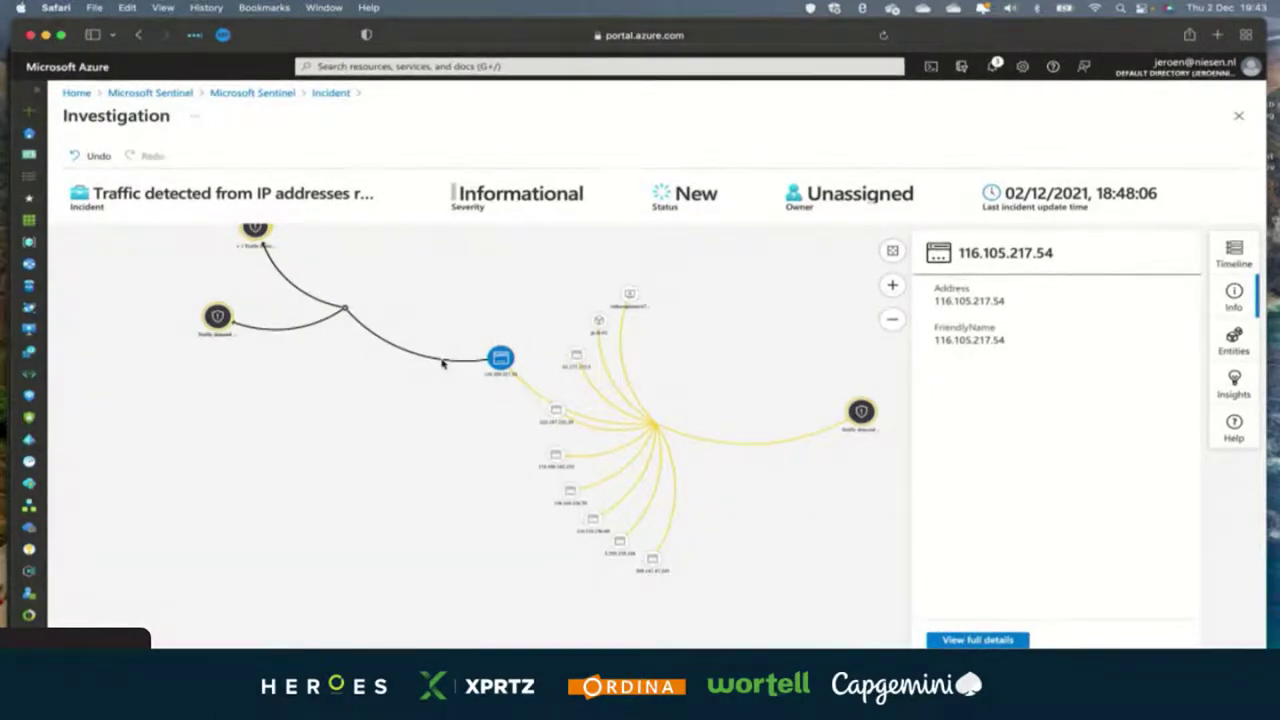
{"action": "left_click", "coordinate": [330, 93]}
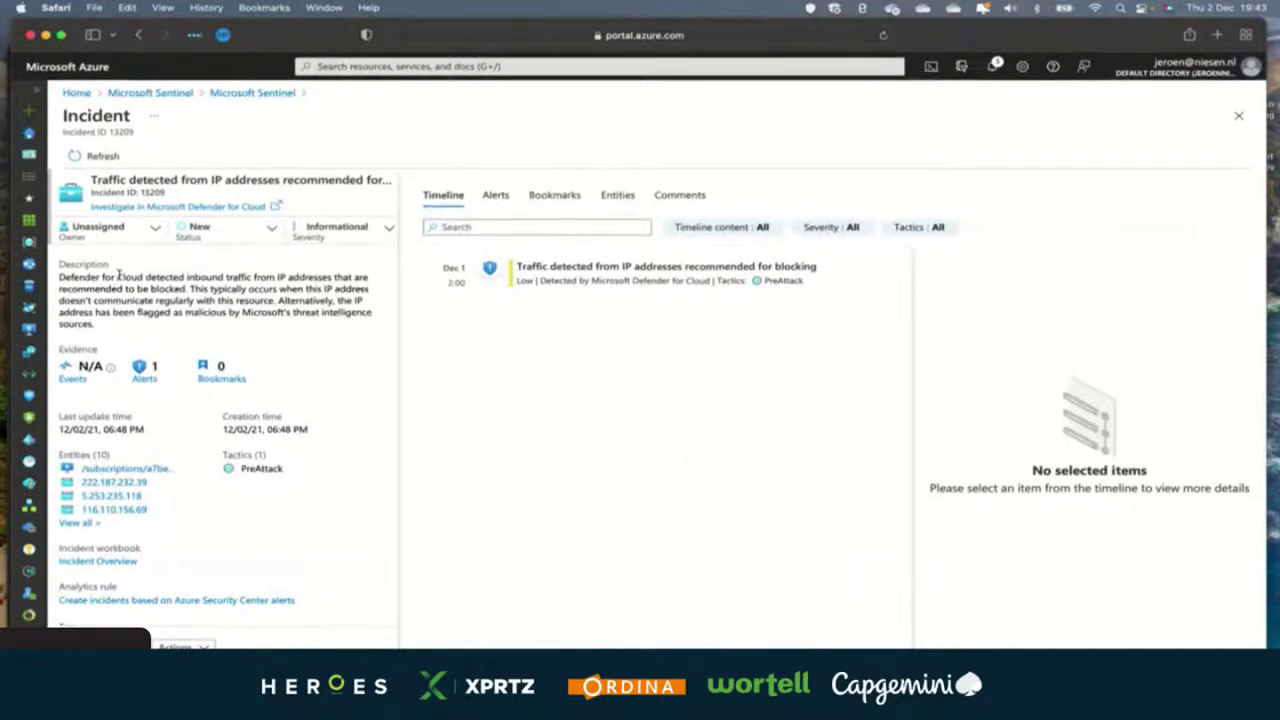
- Assign the "Traffic detected from IP addresses recommended for blocking" incident to the signed-in account
{"action": "left_click", "coordinate": [100, 228]}
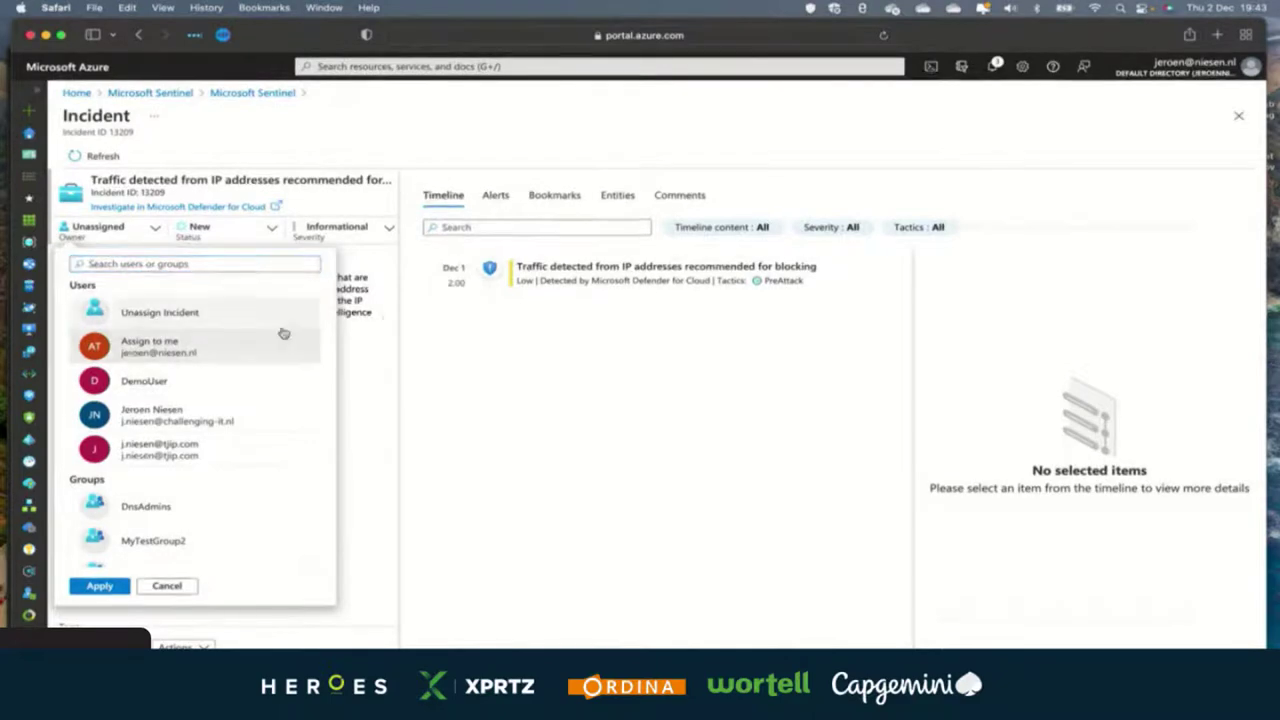
{"action": "left_click", "coordinate": [351, 338]}
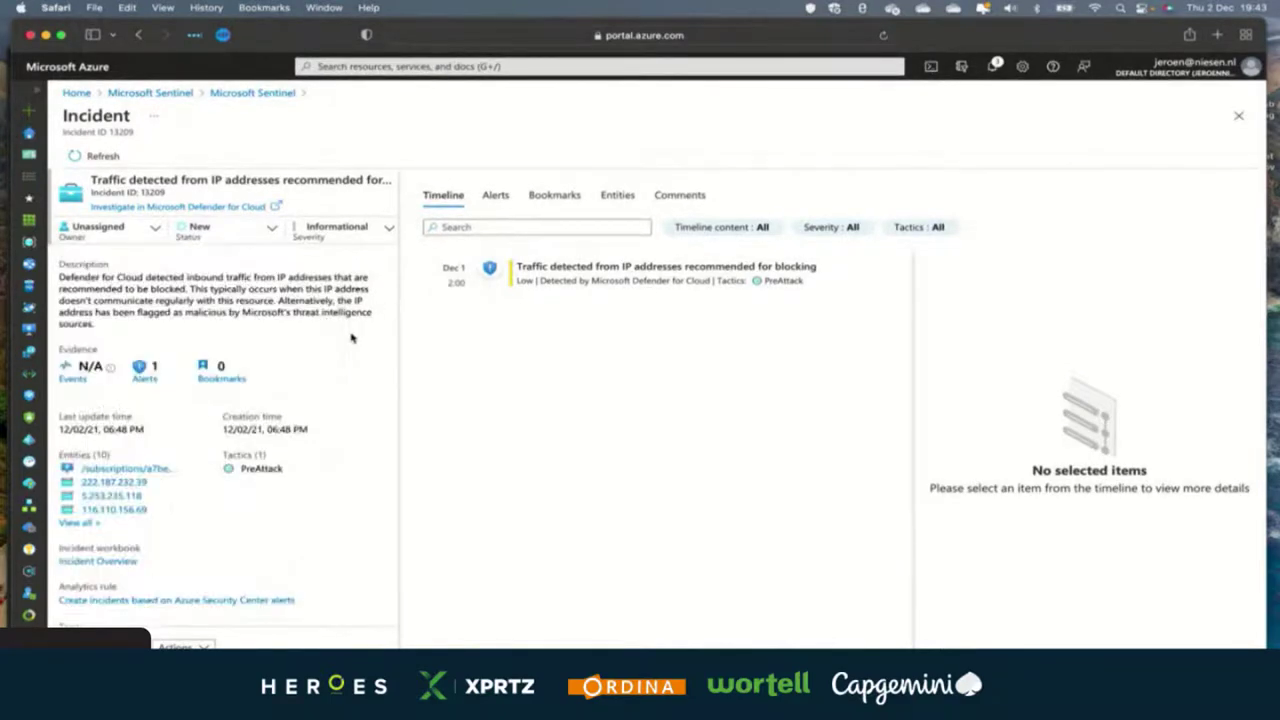
{"action": "left_click", "coordinate": [113, 240]}
{"action": "left_click", "coordinate": [150, 346]}
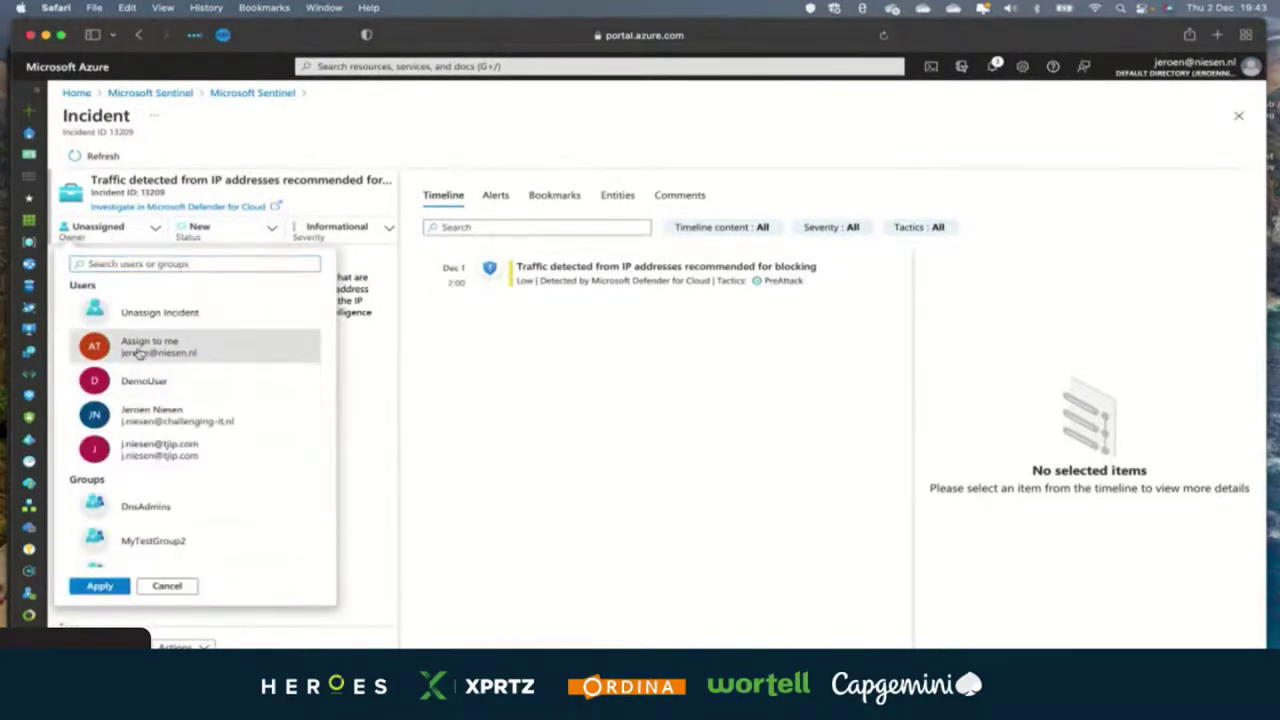
{"action": "left_click", "coordinate": [122, 589]}
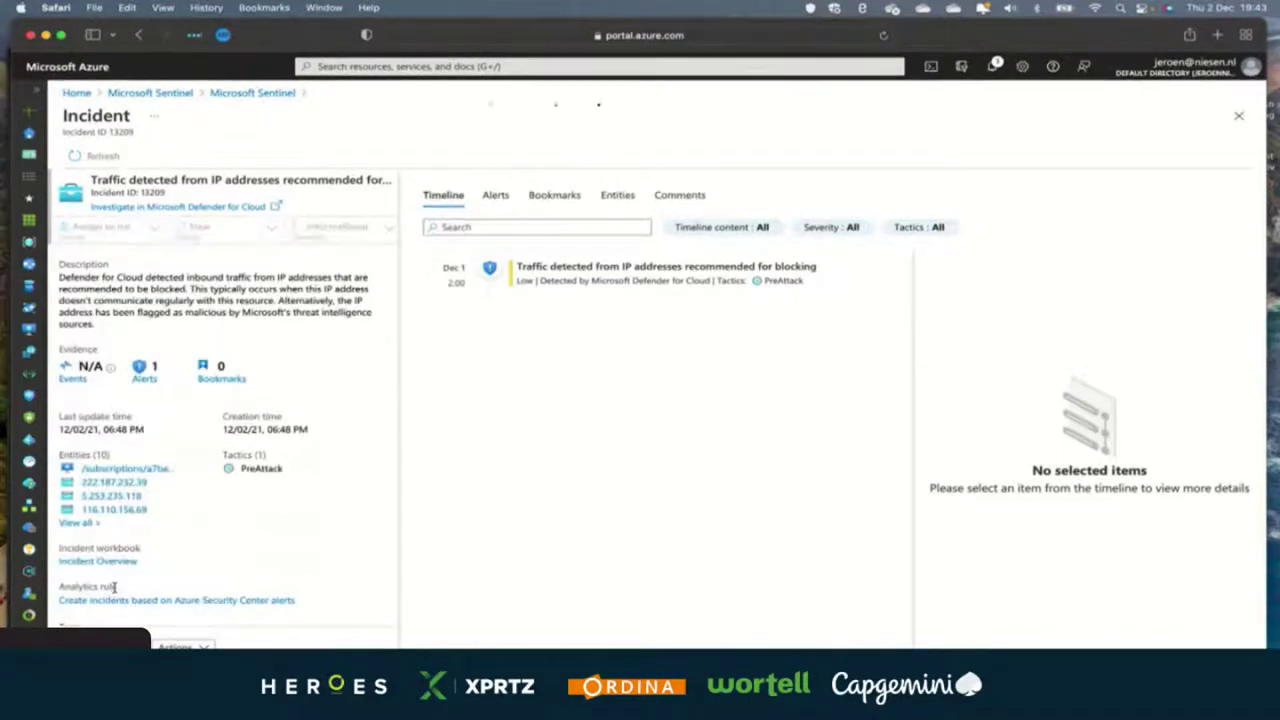
- Set the incident's status to Active and its severity to Low
{"action": "left_click", "coordinate": [203, 238]}
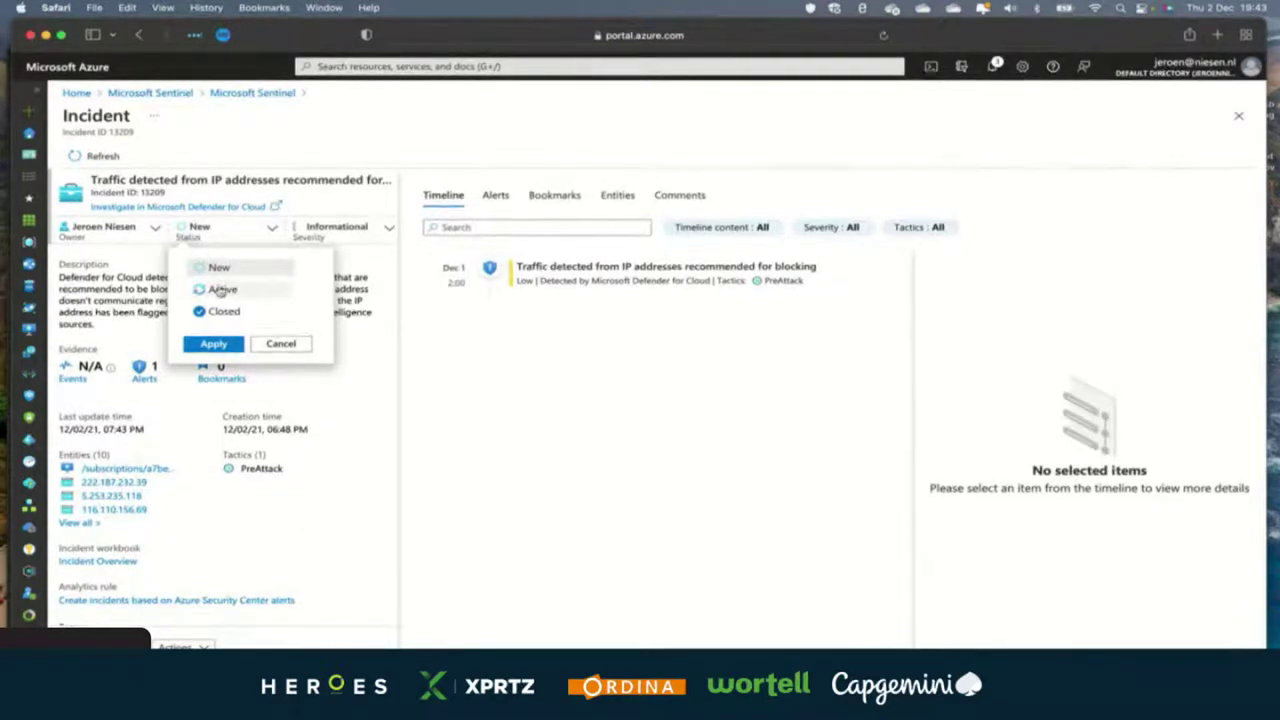
{"action": "left_click", "coordinate": [212, 343]}
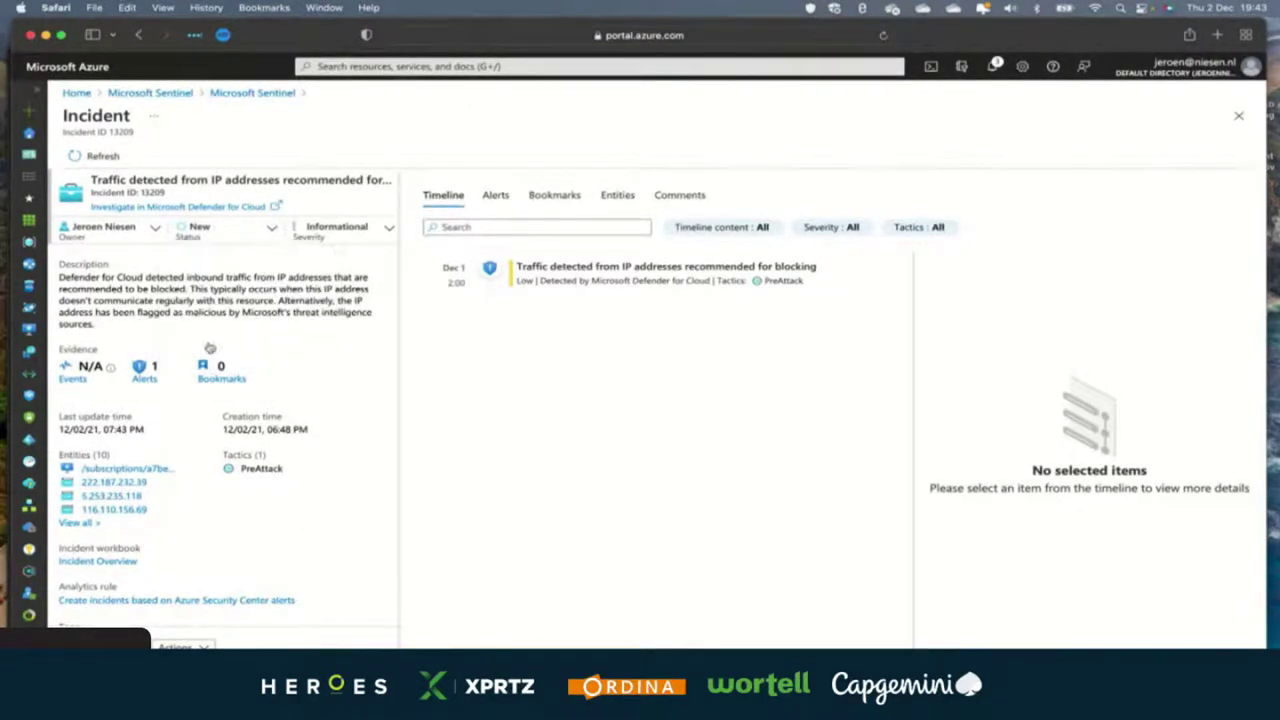
{"action": "left_click", "coordinate": [314, 234]}
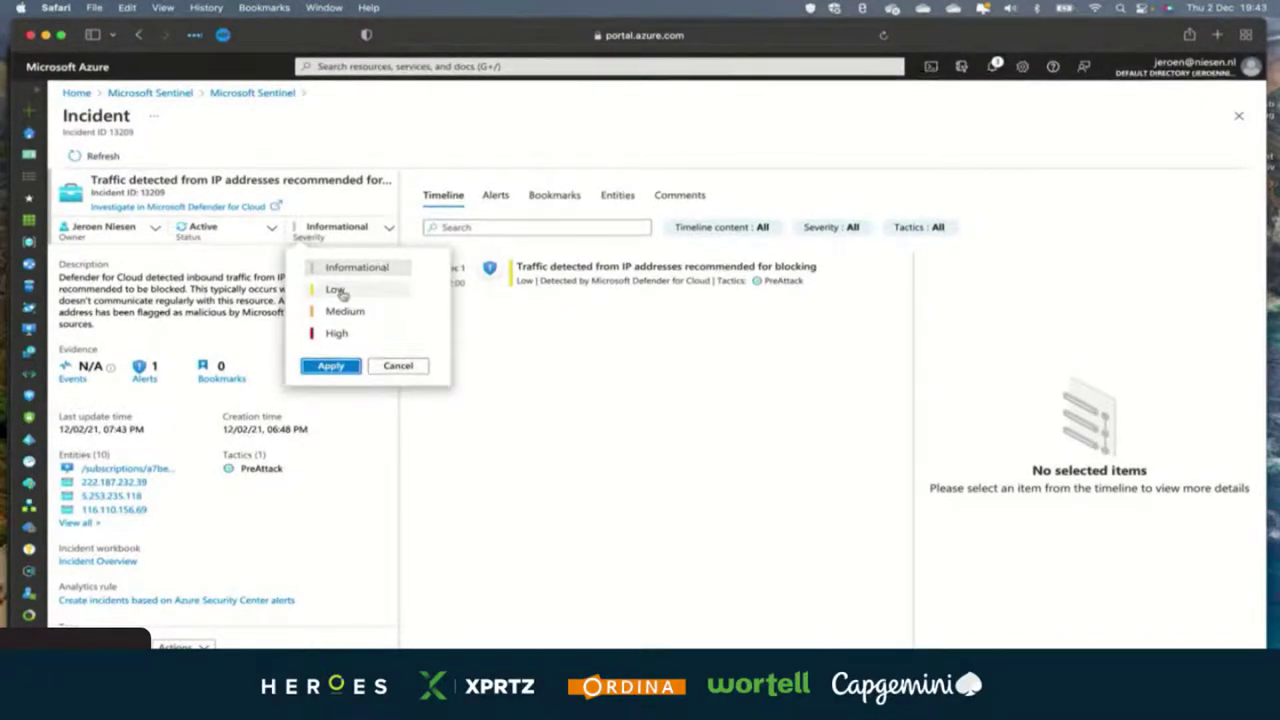
{"action": "left_click", "coordinate": [341, 293]}
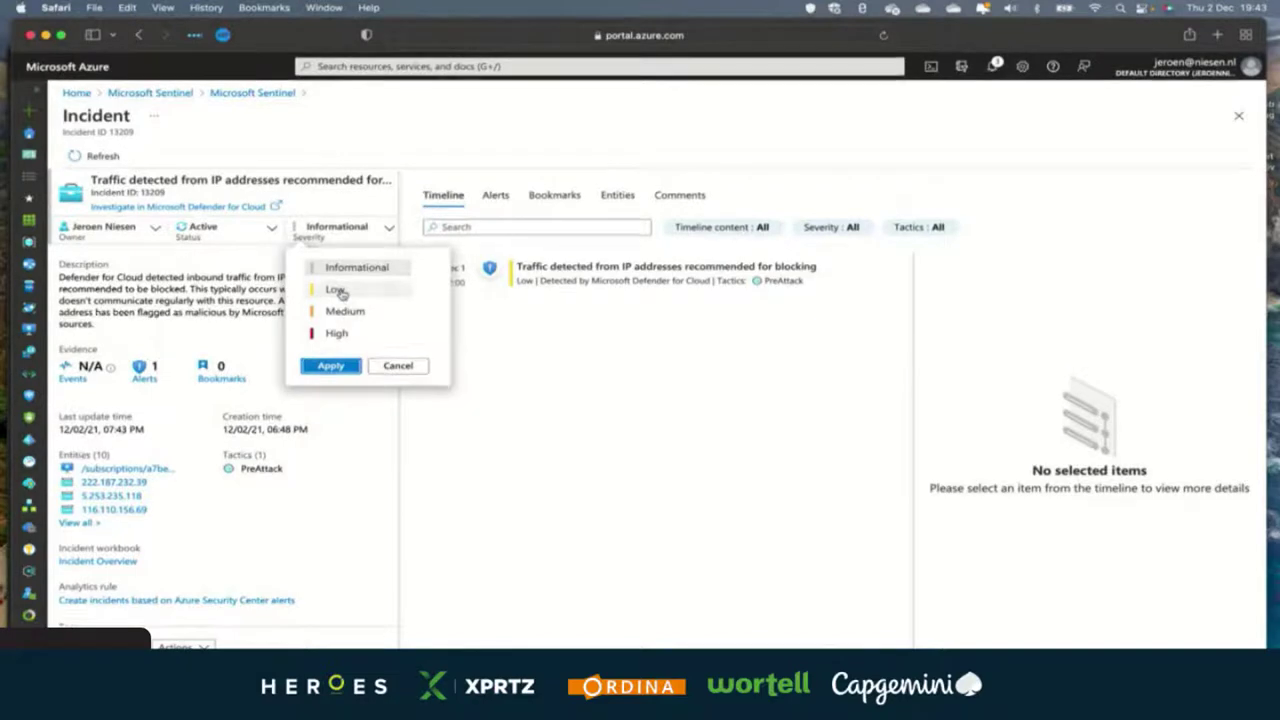
{"action": "left_click", "coordinate": [333, 366]}
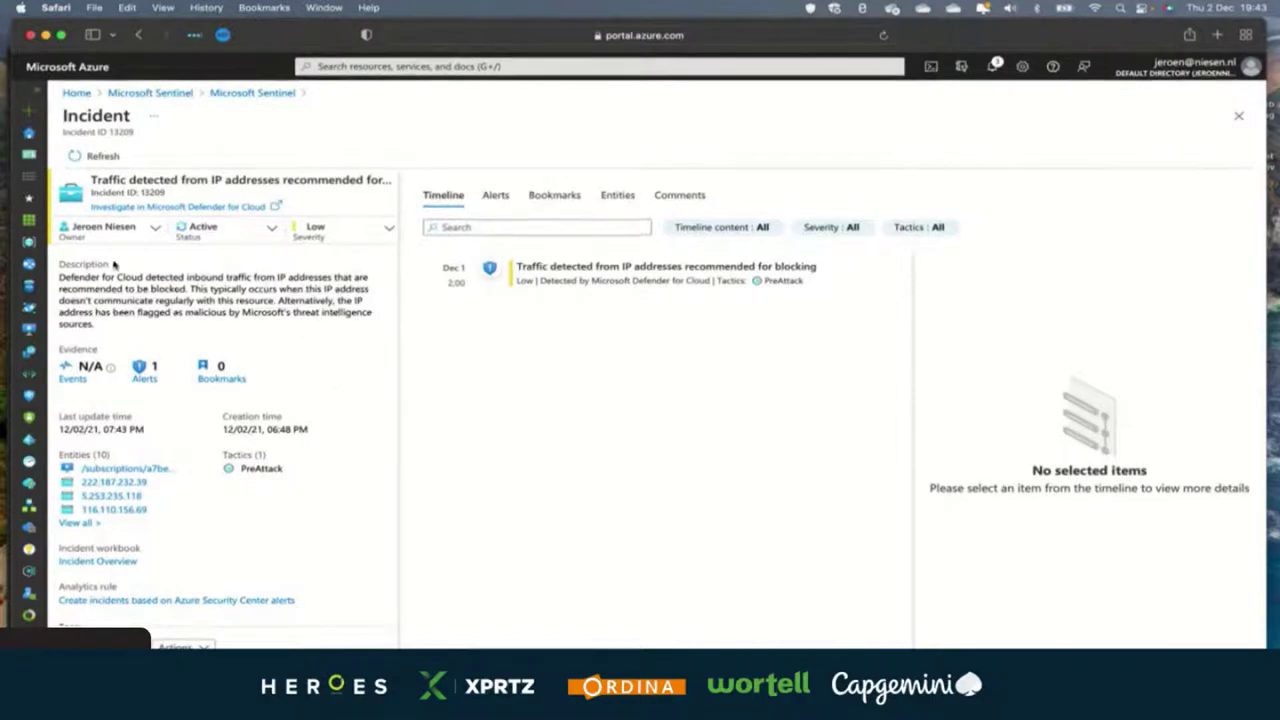
- Close the incident with the classification "Benign Positive - suspicious but expected", leaving the closing comment empty
{"action": "left_click", "coordinate": [212, 236]}
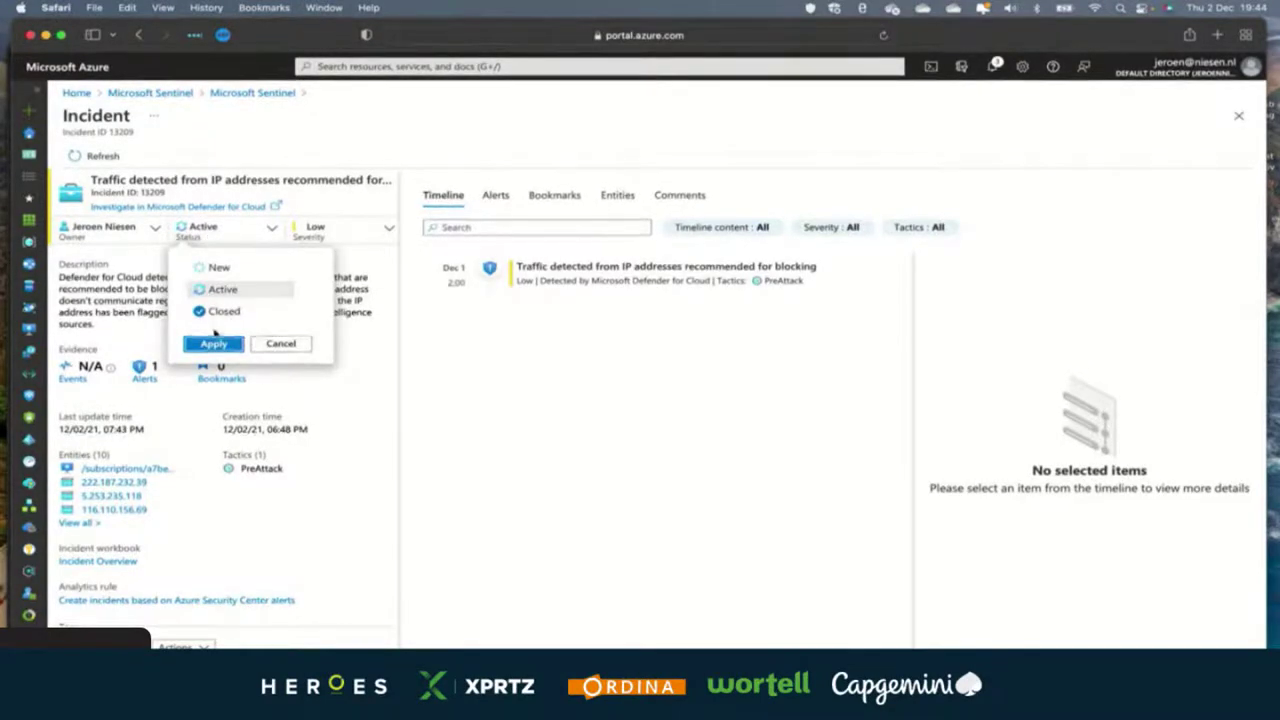
{"action": "left_click", "coordinate": [238, 338]}
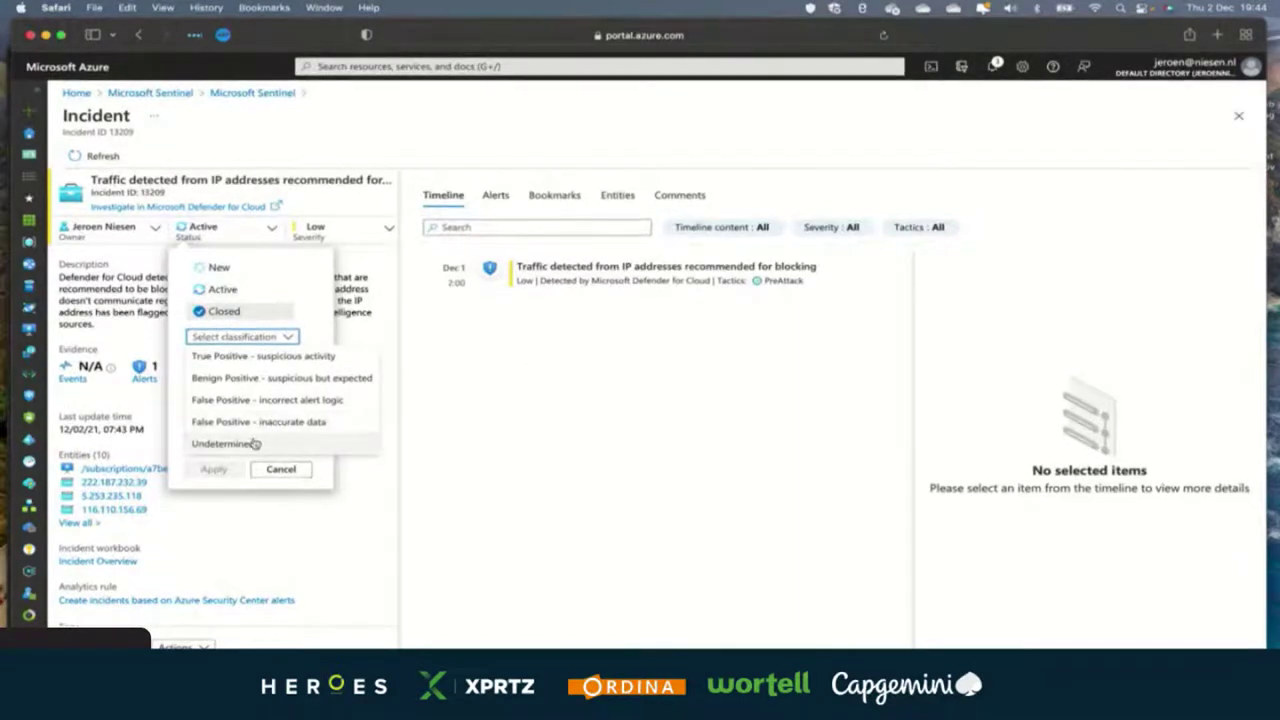
{"action": "left_click", "coordinate": [286, 378]}
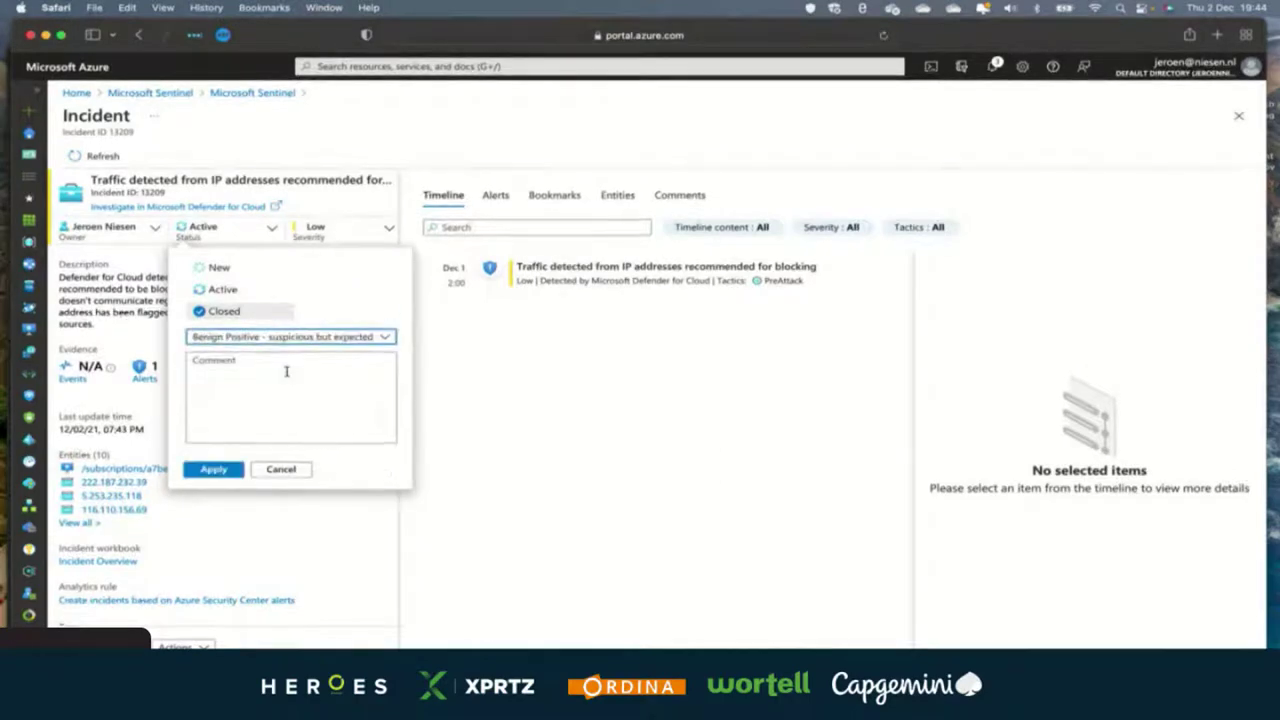
{"action": "left_click", "coordinate": [256, 401]}
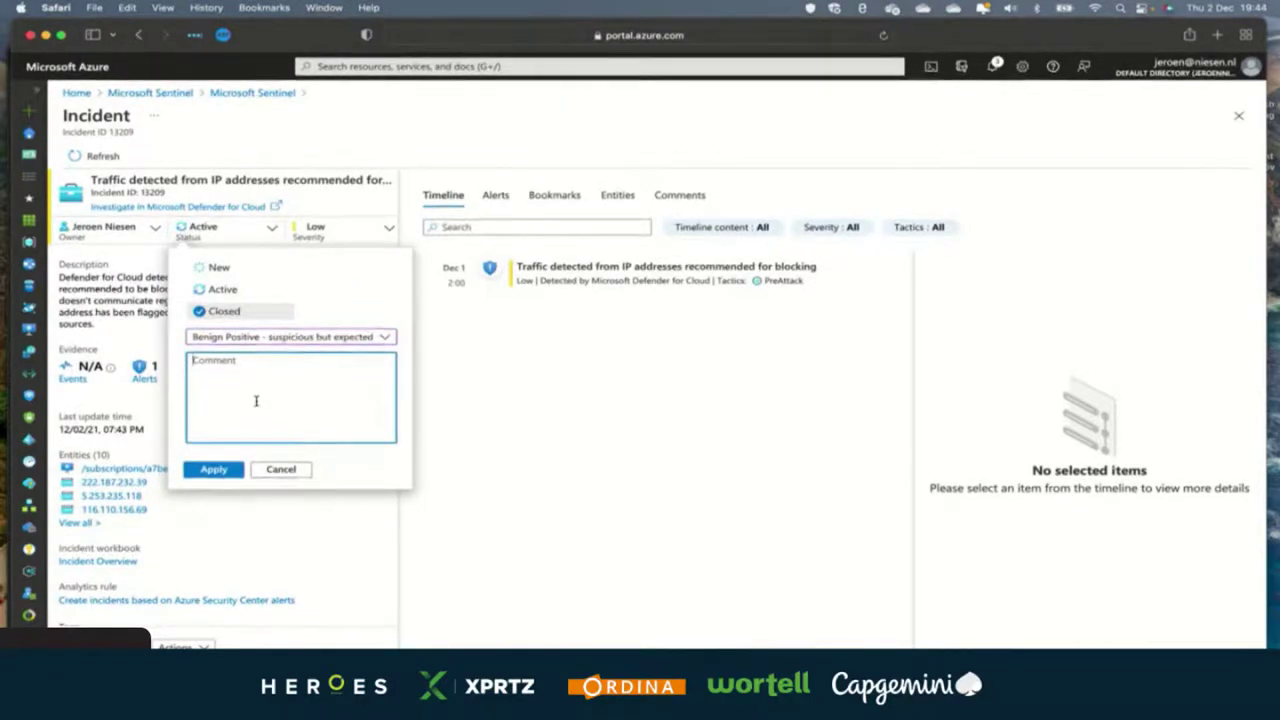
{"action": "left_click", "coordinate": [215, 470]}
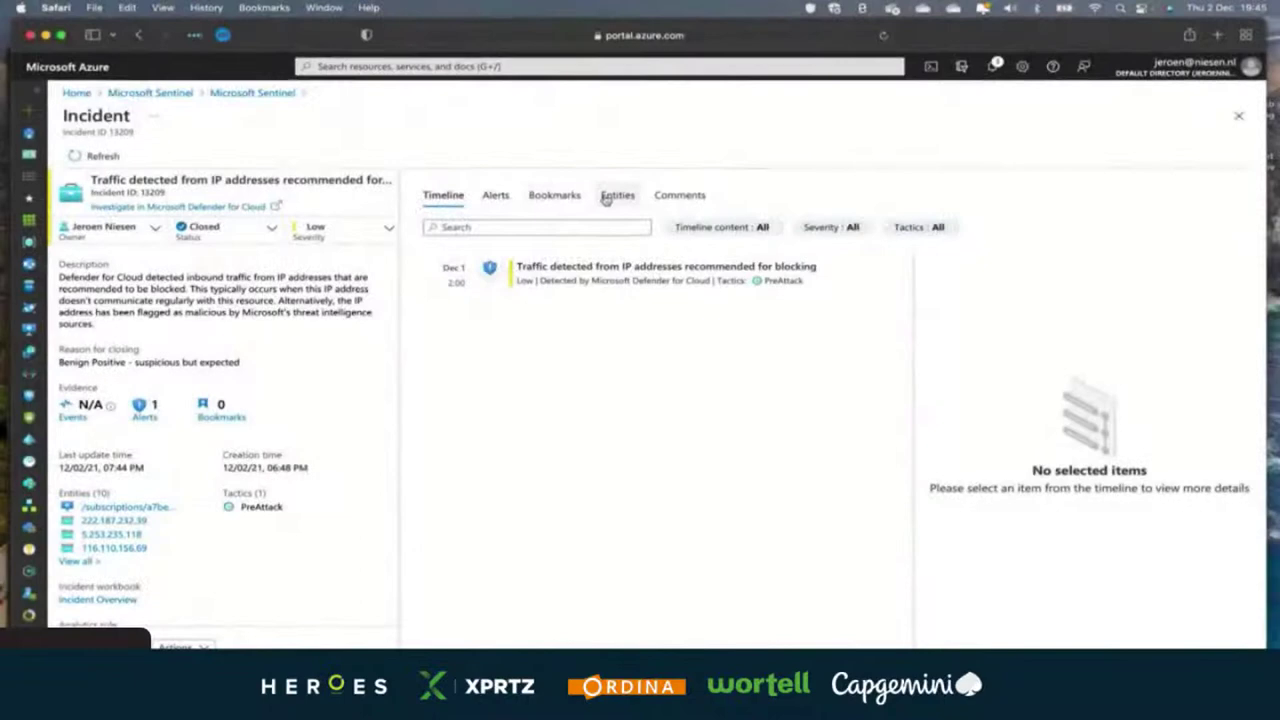
- View the closed incident's entities and post the comment "Hello" on the incident
{"action": "left_click", "coordinate": [606, 198]}
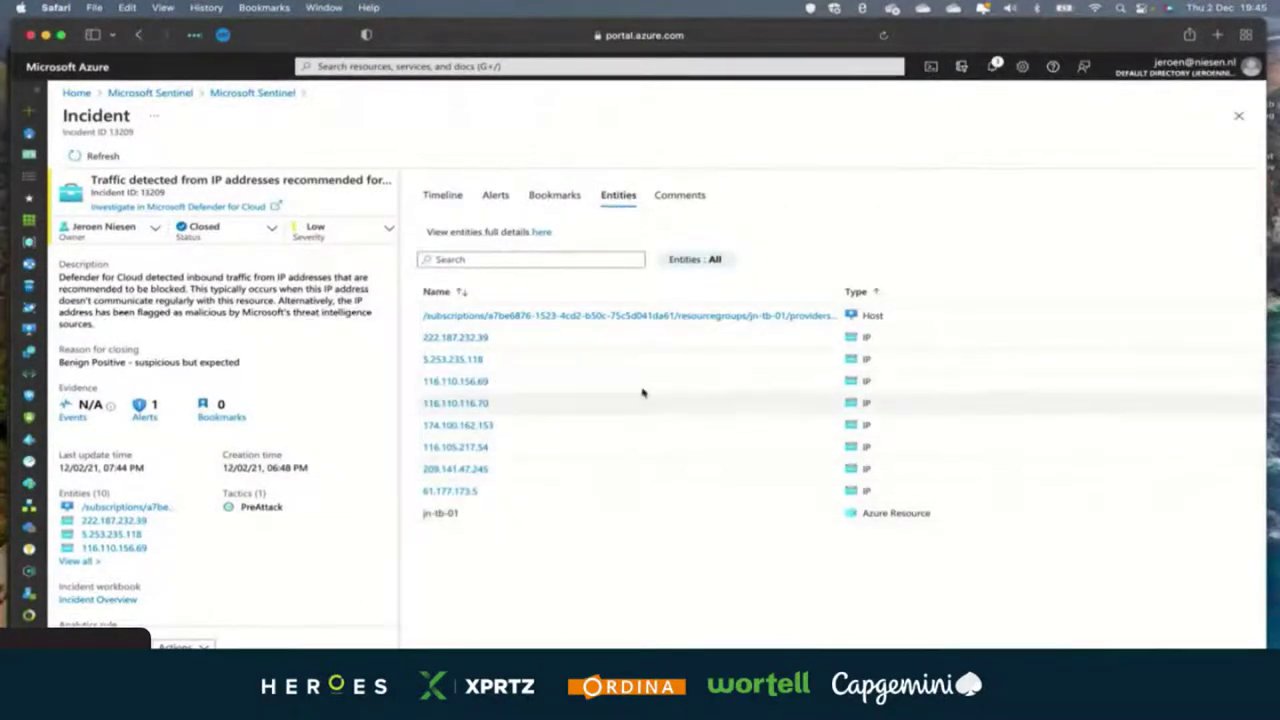
{"action": "left_click", "coordinate": [702, 197]}
{"action": "left_click", "coordinate": [757, 309]}
{"action": "type", "text": "Hello"}
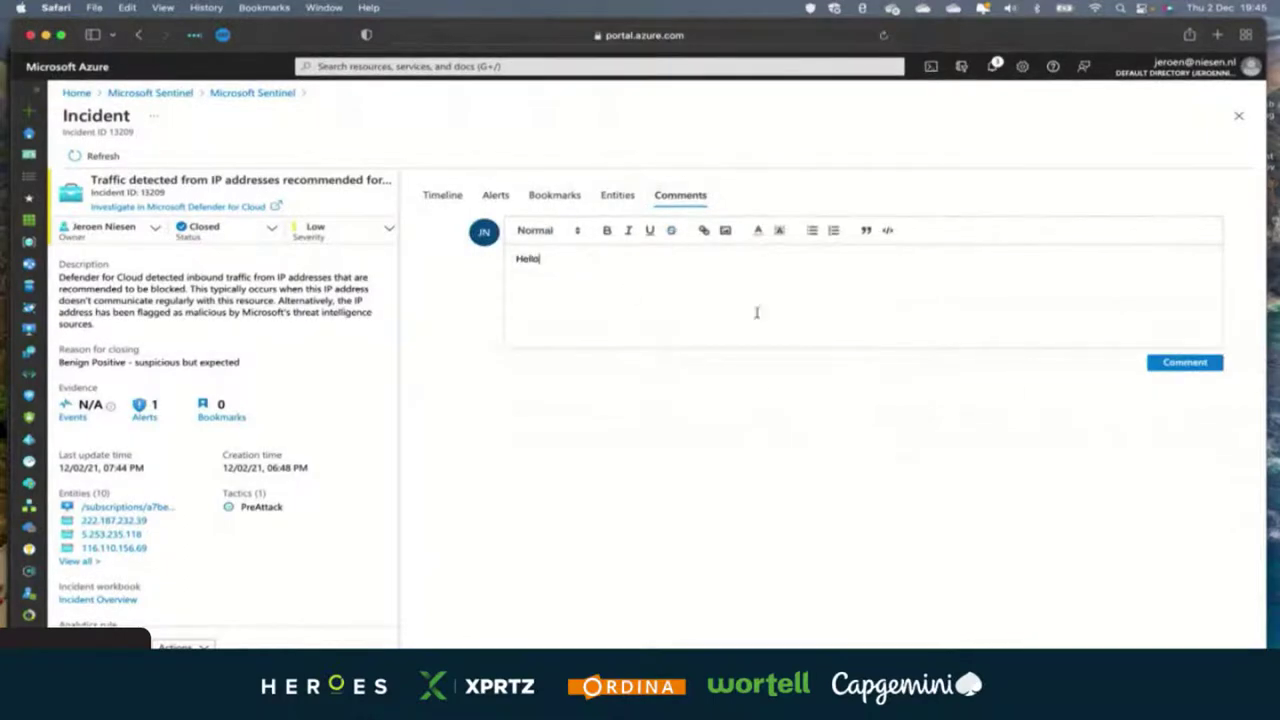
{"action": "left_click", "coordinate": [1185, 362]}
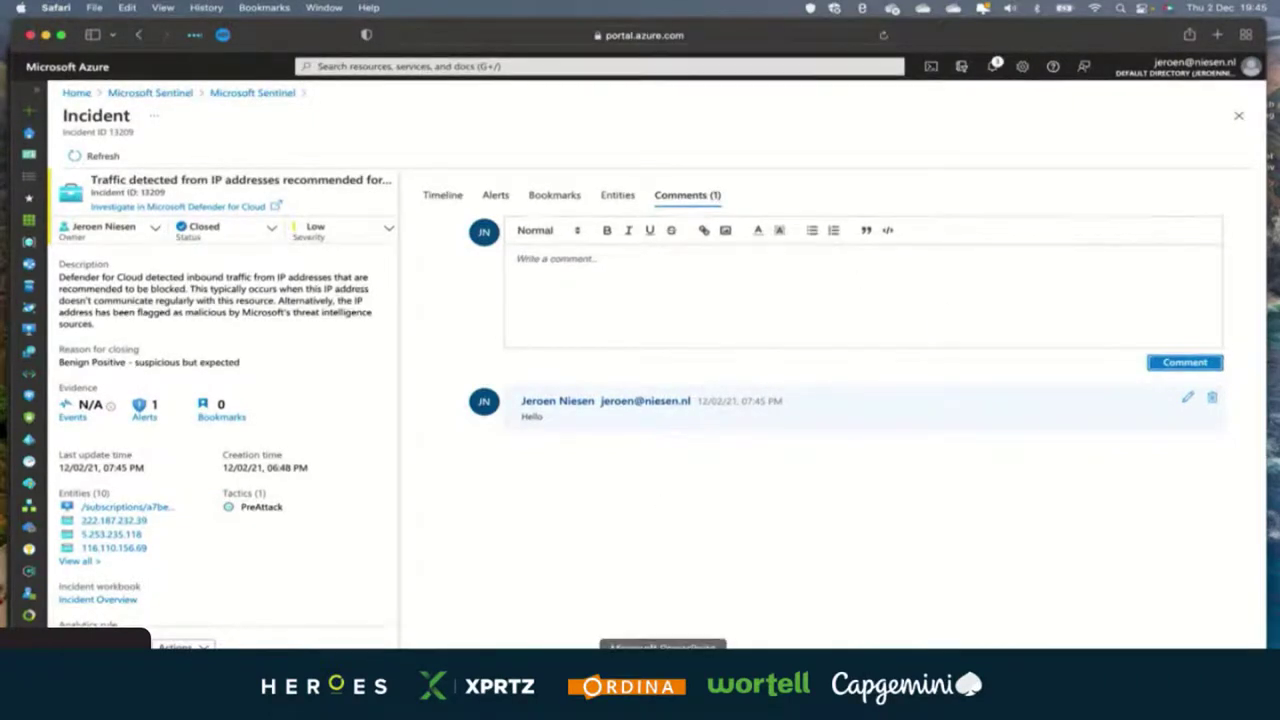
- Switch to the azure-thursday presentation in PowerPoint and select slide 27 with the Collect, Detect, Investigate, Respond cycle
{"action": "key", "text": "super+Tab"}
{"action": "scroll", "coordinate": [92, 470], "scroll_direction": "down", "scroll_amount": 5}
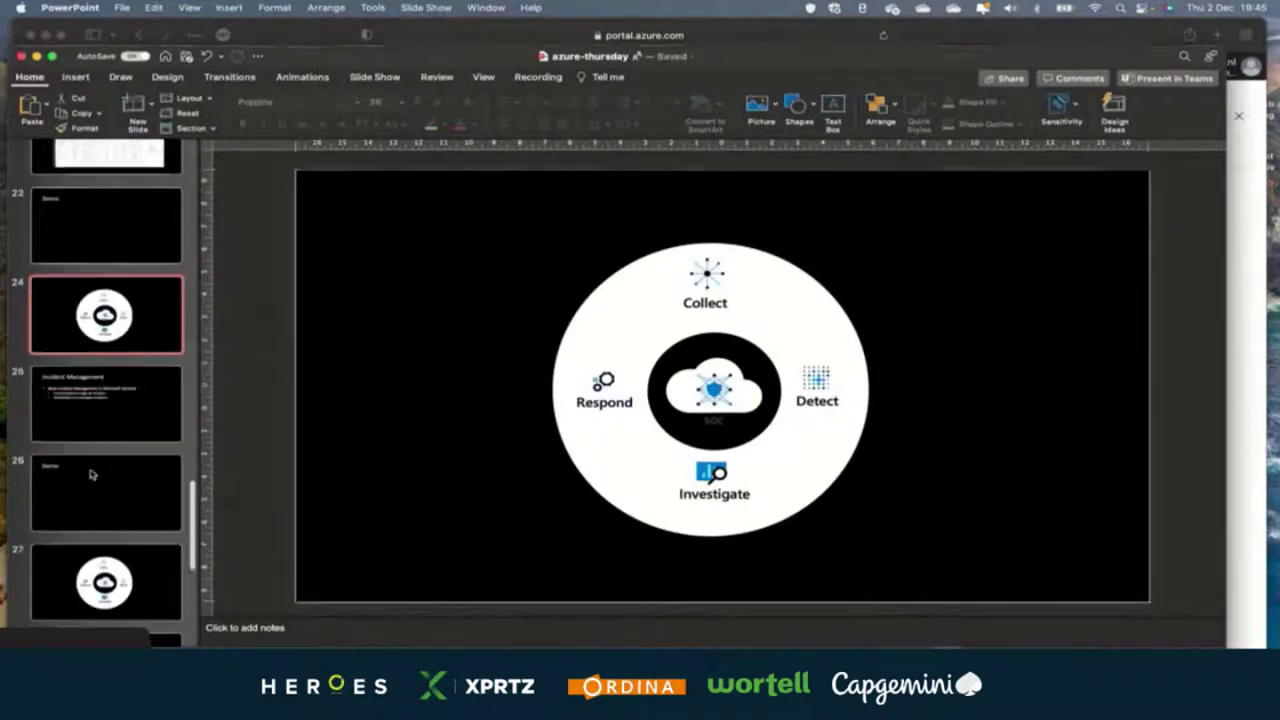
{"action": "left_click", "coordinate": [92, 470]}
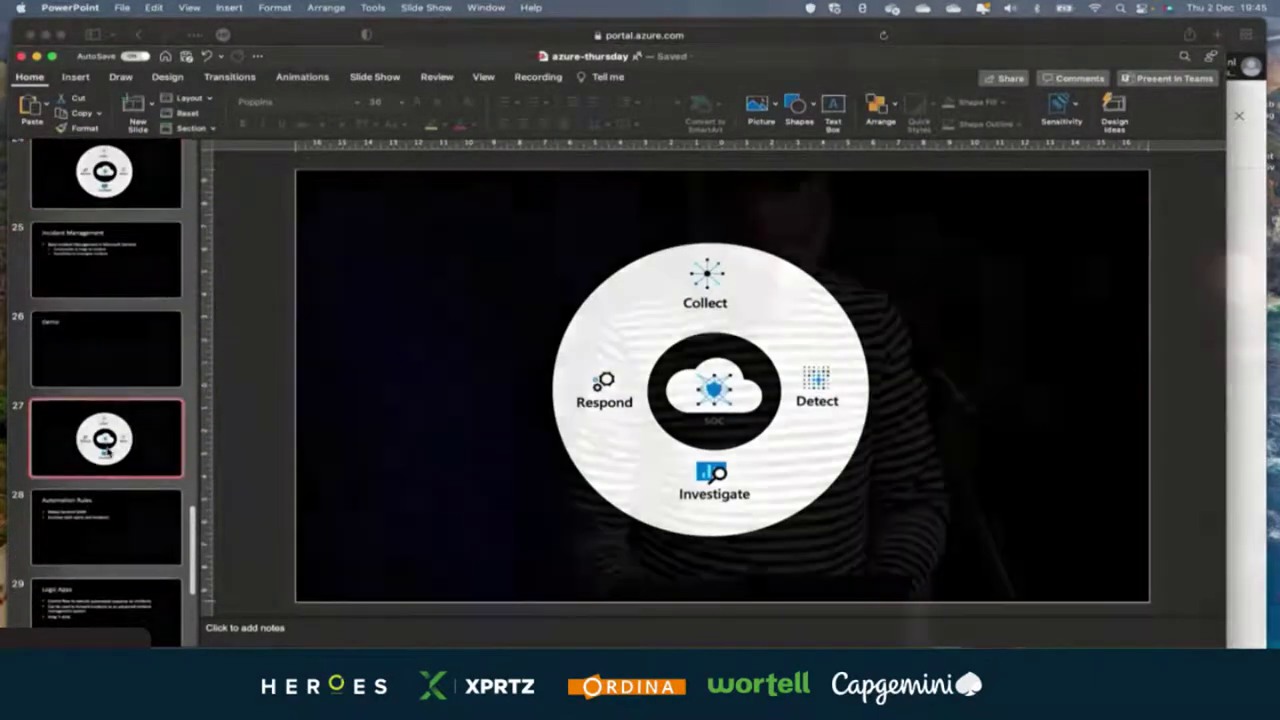
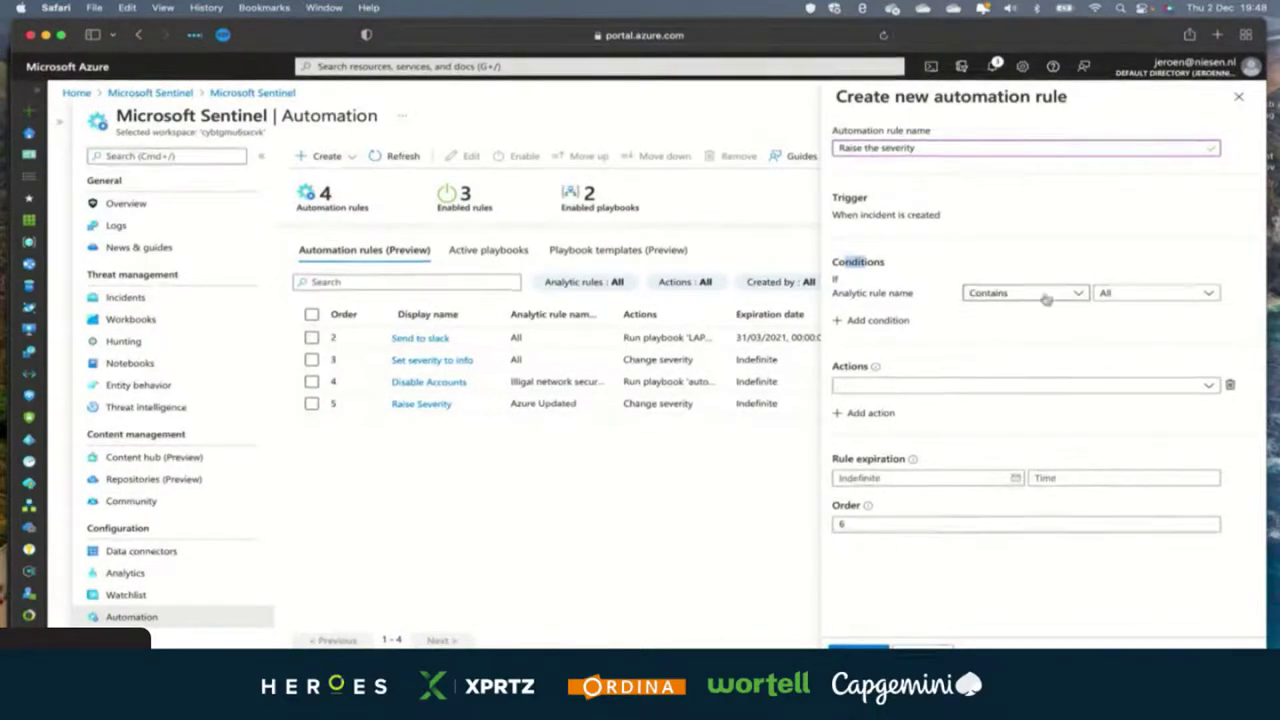
- Limit the "Raise the severity" automation rule's analytic rule name condition to New CloudShell User
{"action": "left_click", "coordinate": [1128, 294]}
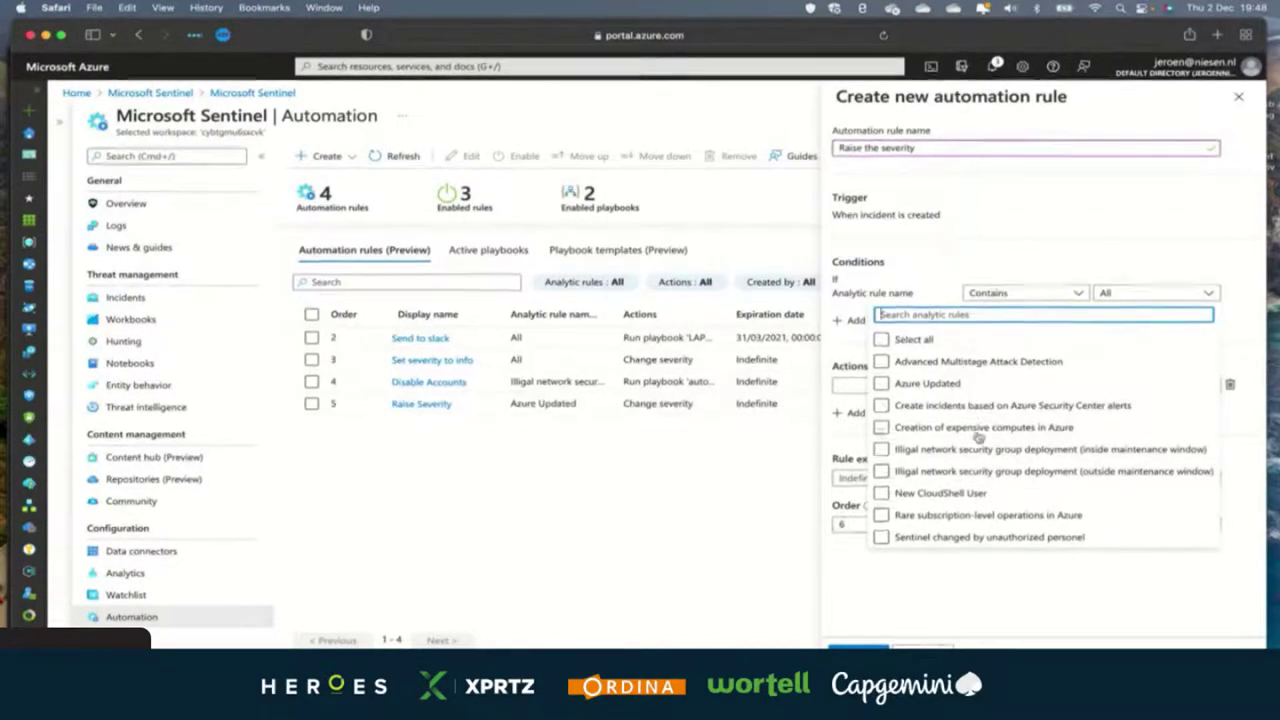
{"action": "left_click", "coordinate": [881, 493]}
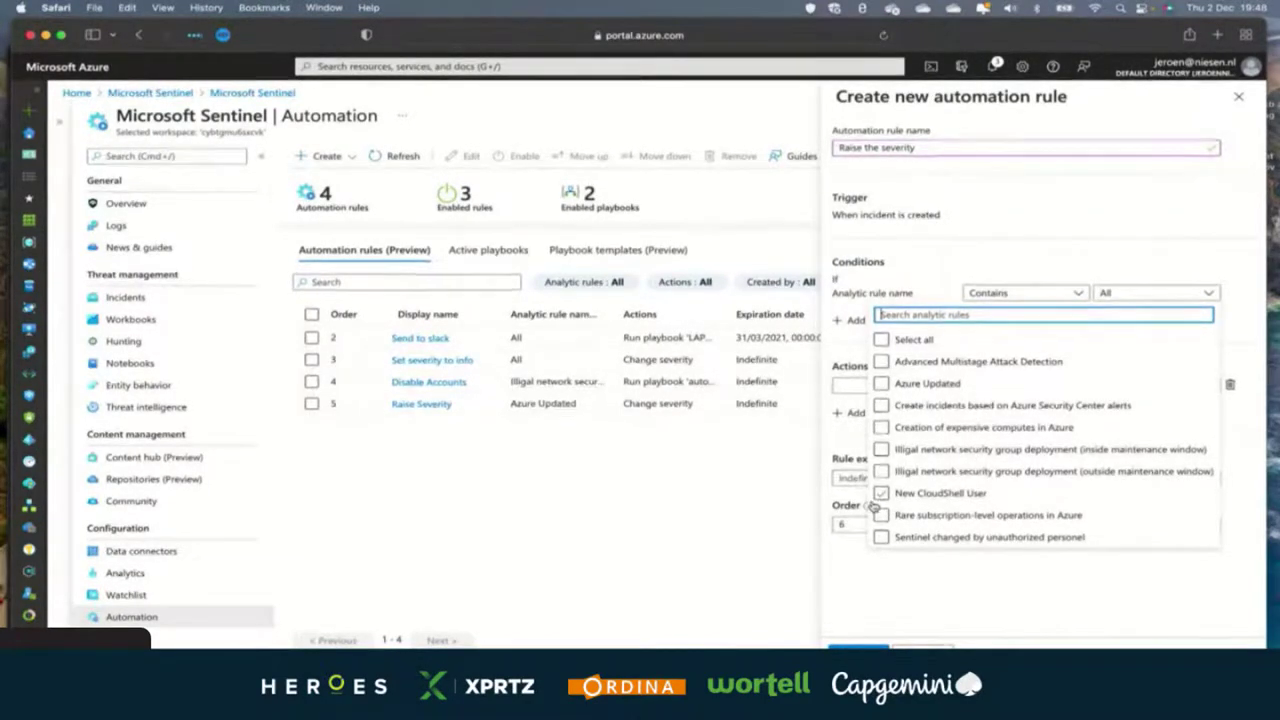
{"action": "left_click", "coordinate": [882, 495]}
{"action": "left_click", "coordinate": [882, 495]}
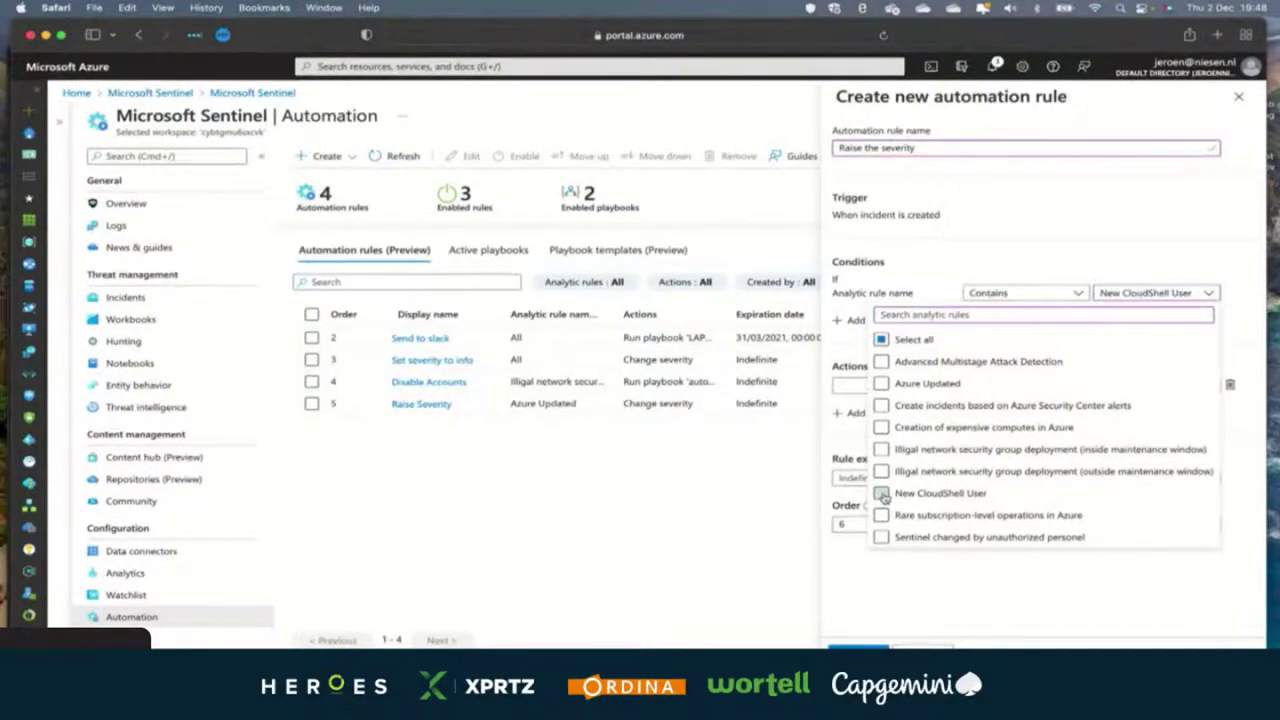
{"action": "left_click", "coordinate": [903, 345]}
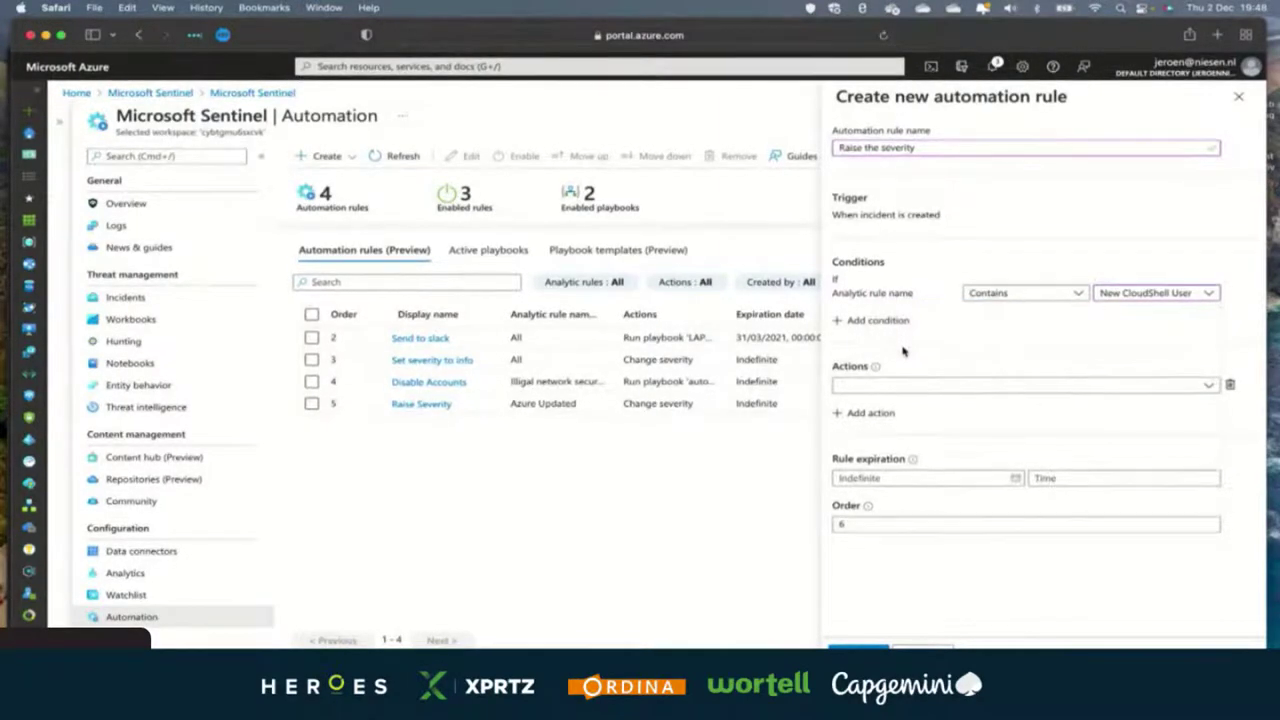
- Give the "Raise the severity" rule a Change severity action set to High, leave its expiration indefinite, and save the rule
{"action": "left_click", "coordinate": [874, 412]}
{"action": "left_click", "coordinate": [885, 388]}
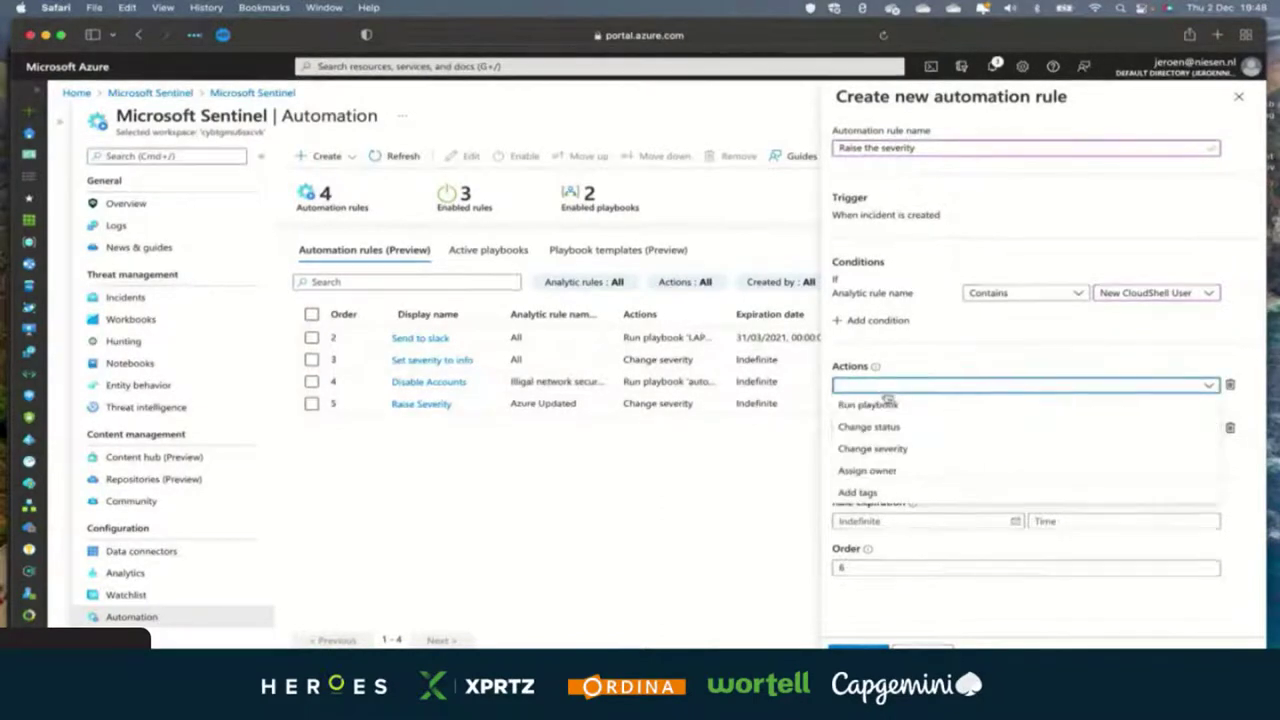
{"action": "left_click", "coordinate": [906, 448]}
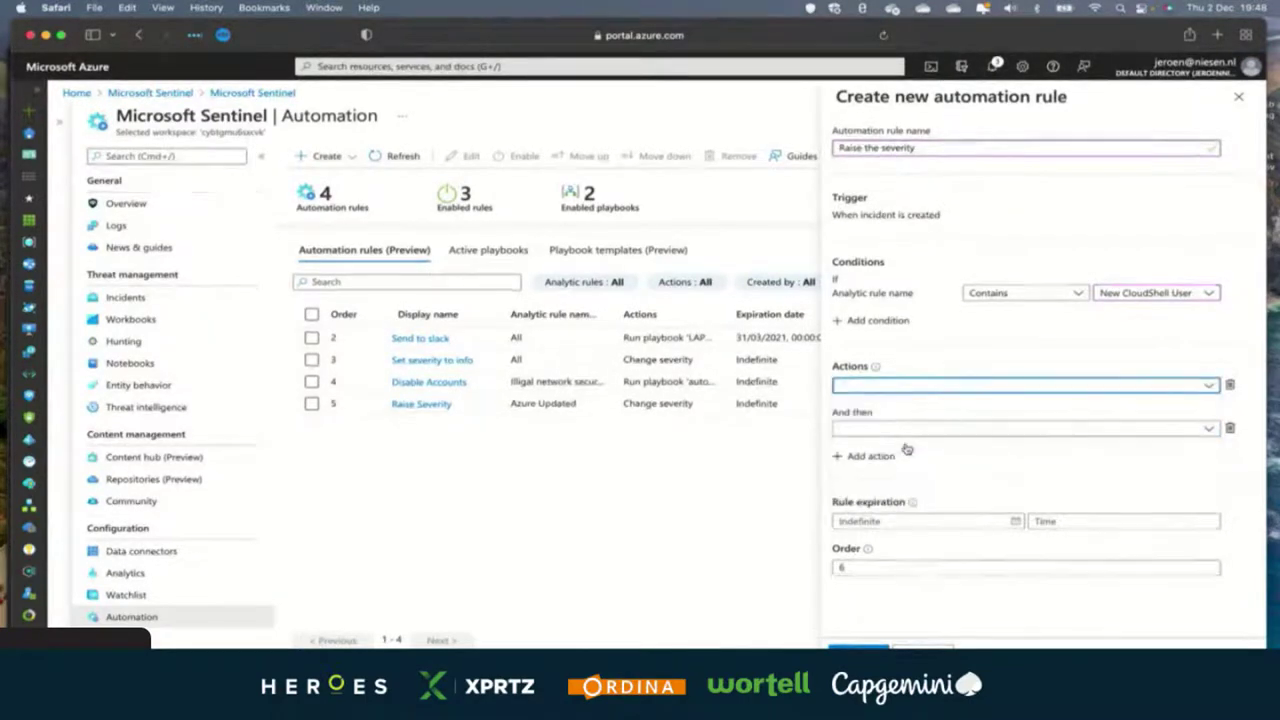
{"action": "left_click", "coordinate": [978, 408]}
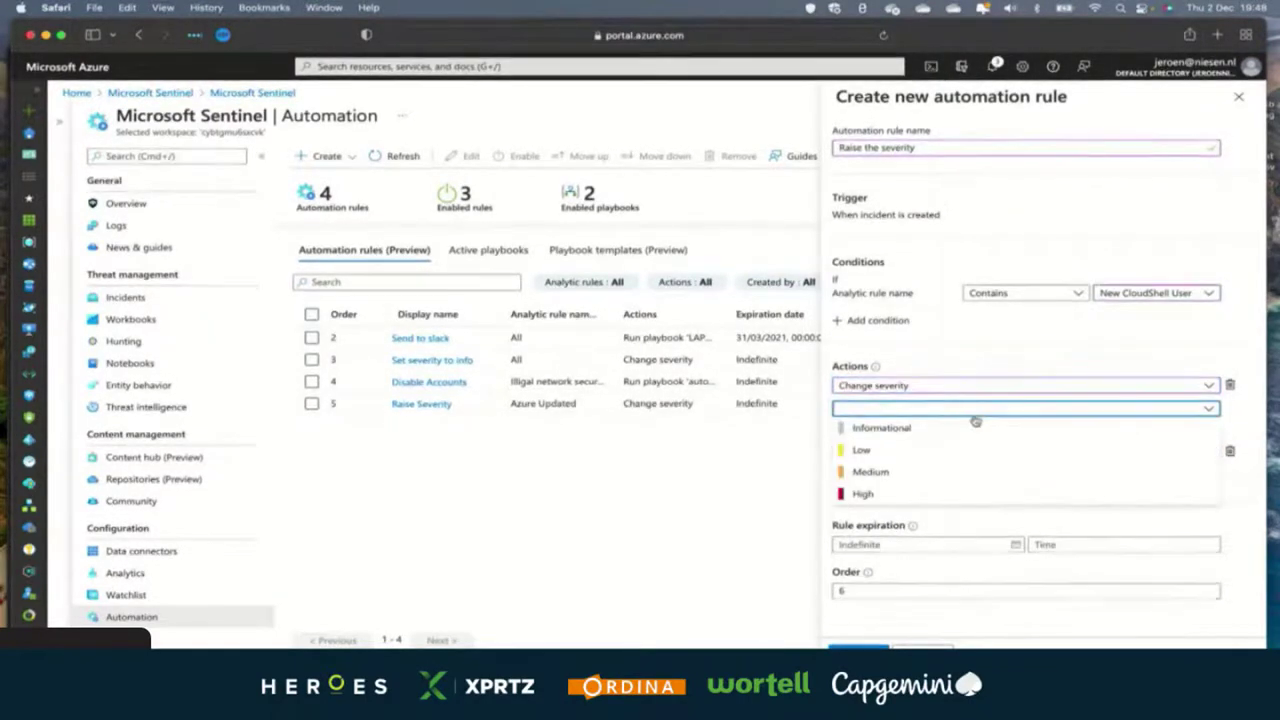
{"action": "left_click", "coordinate": [862, 493]}
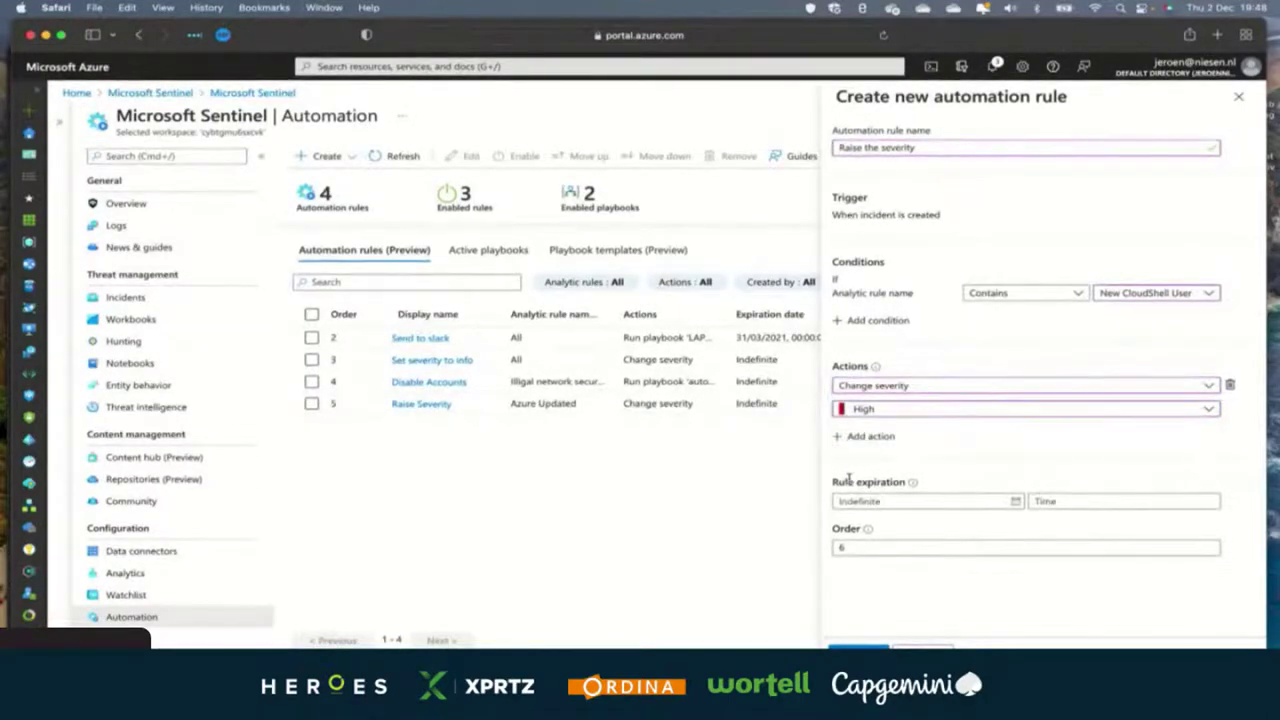
{"action": "left_click", "coordinate": [901, 500]}
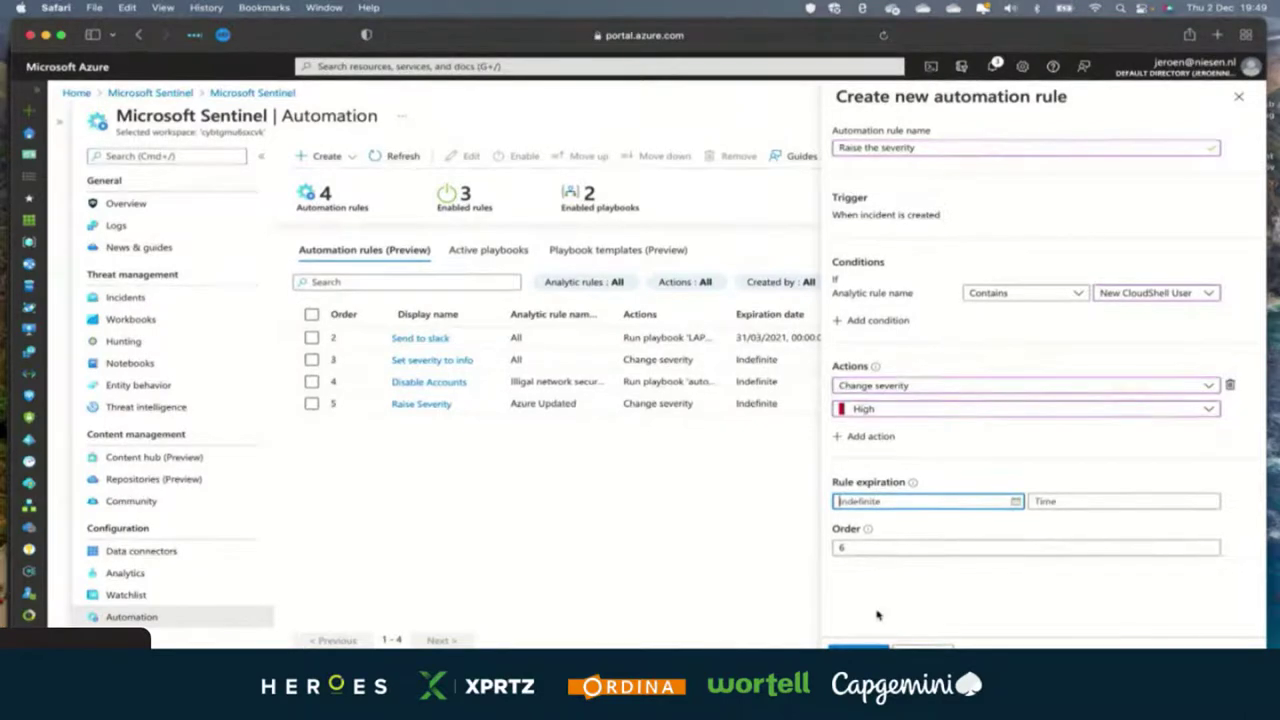
{"action": "left_click", "coordinate": [858, 650]}
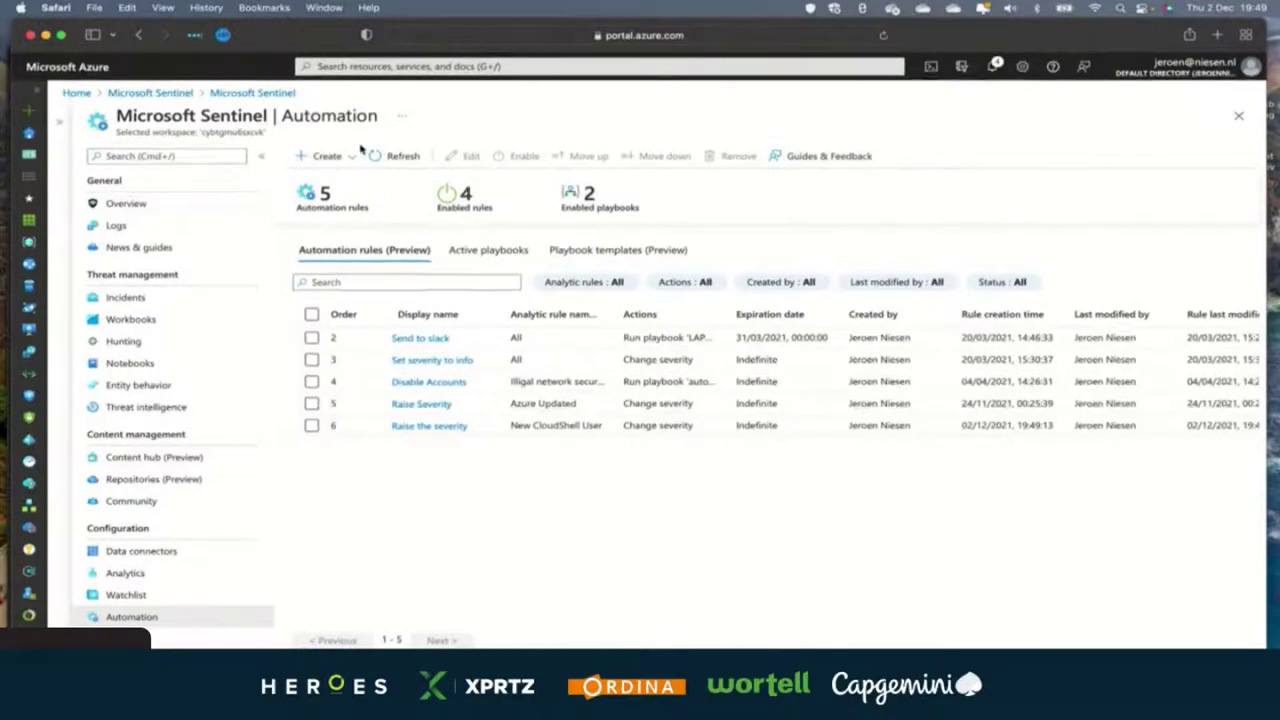
- Start a new automation rule named "Run playbook" with its analytic rule name condition set to Azure Updated
{"action": "left_click", "coordinate": [325, 157]}
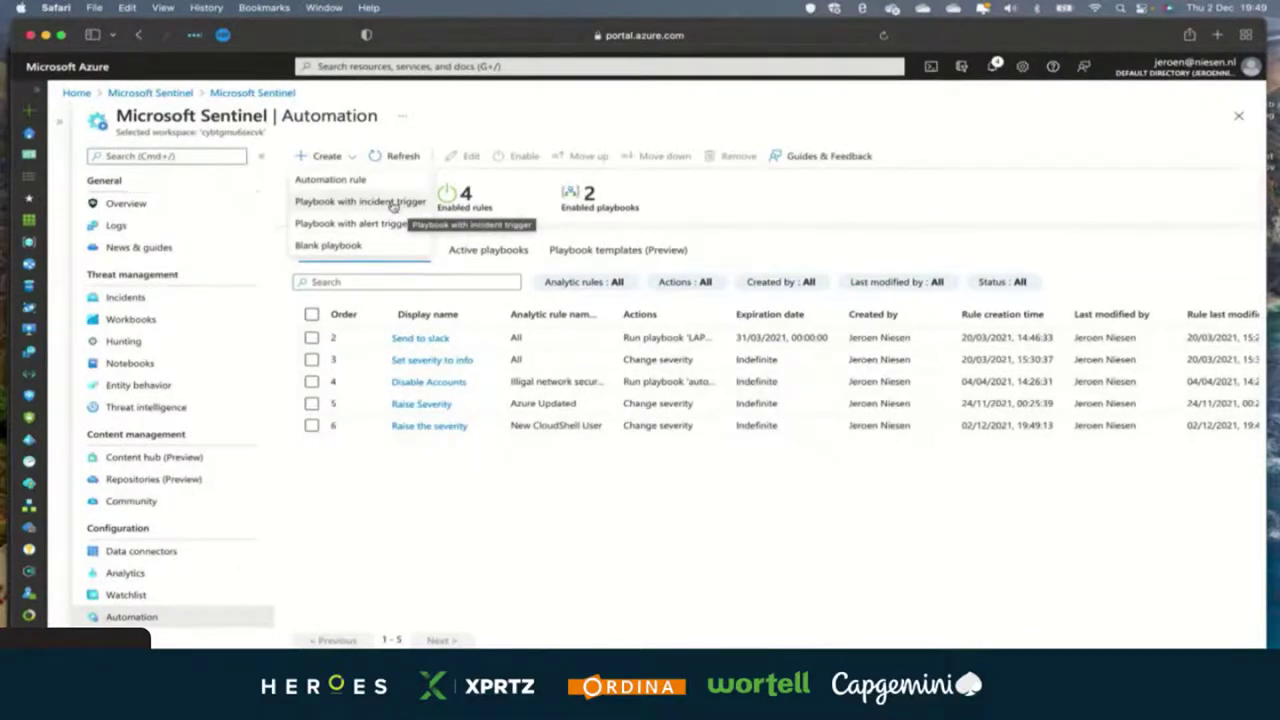
{"action": "left_click", "coordinate": [345, 181]}
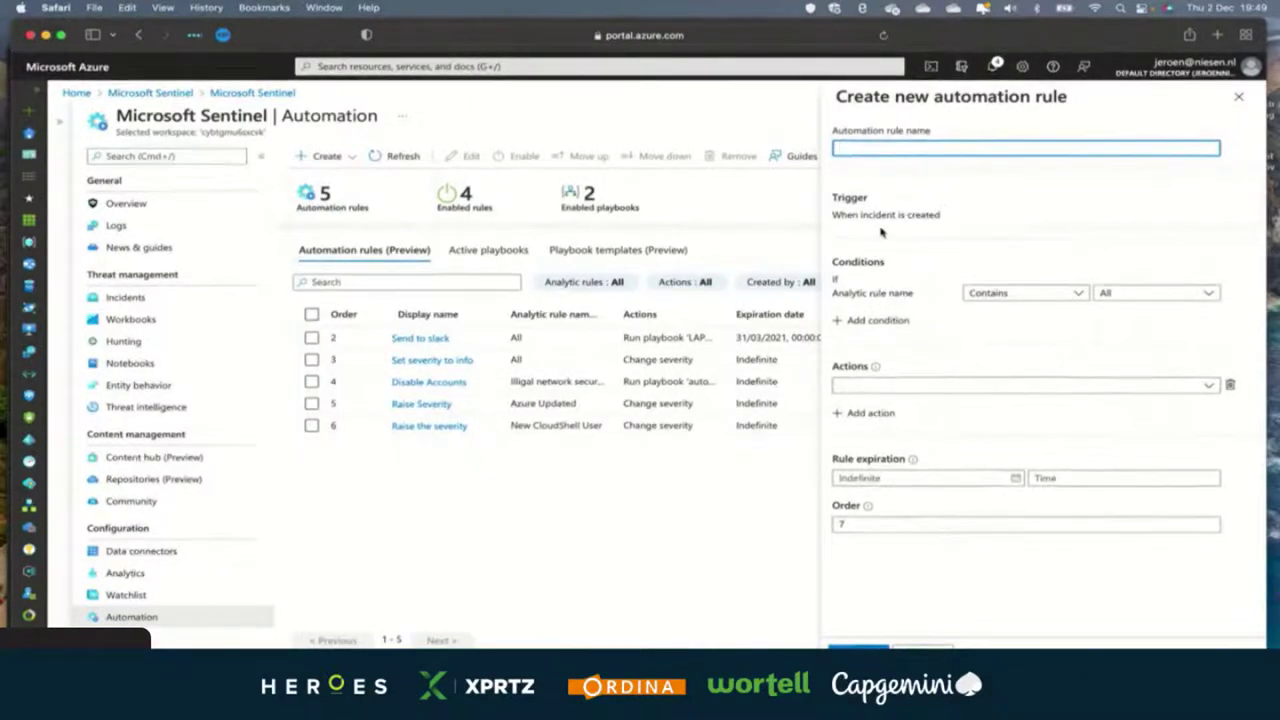
{"action": "type", "text": "Run playbook"}
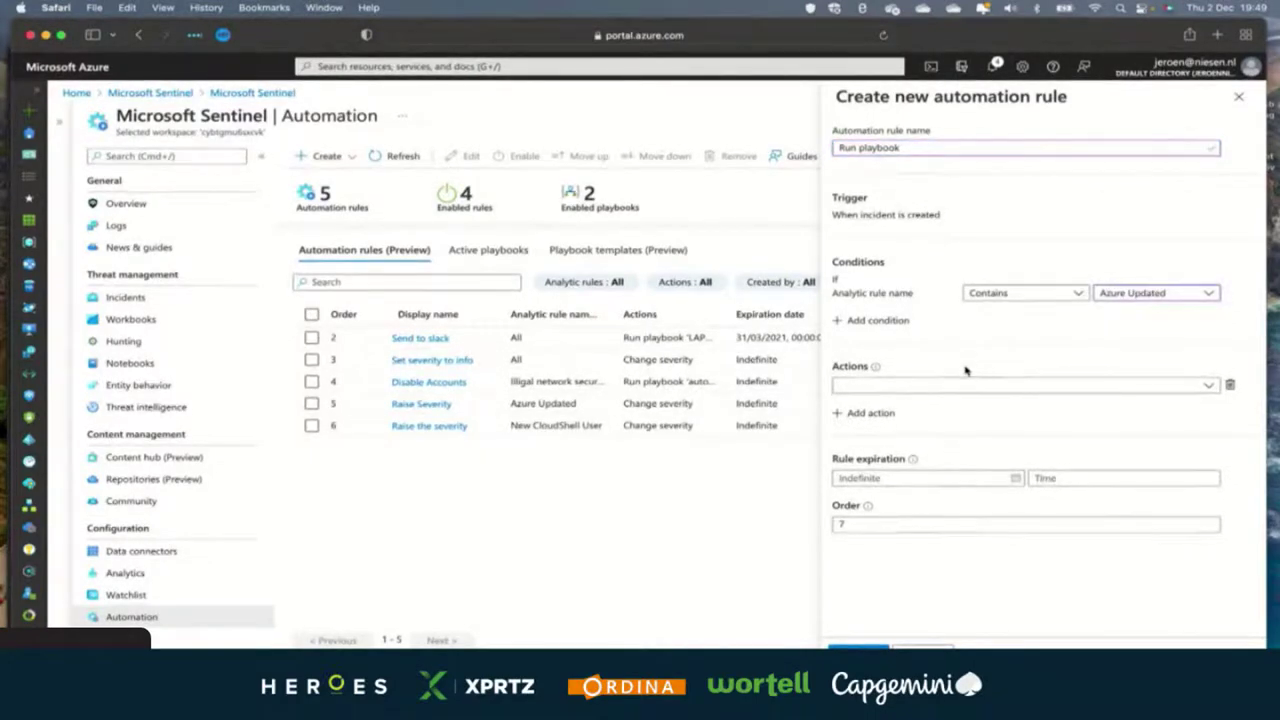
- Add a Run playbook action that uses the LAPP-NOTIFY-SLACK playbook and apply the automation rule
{"action": "left_click", "coordinate": [958, 387]}
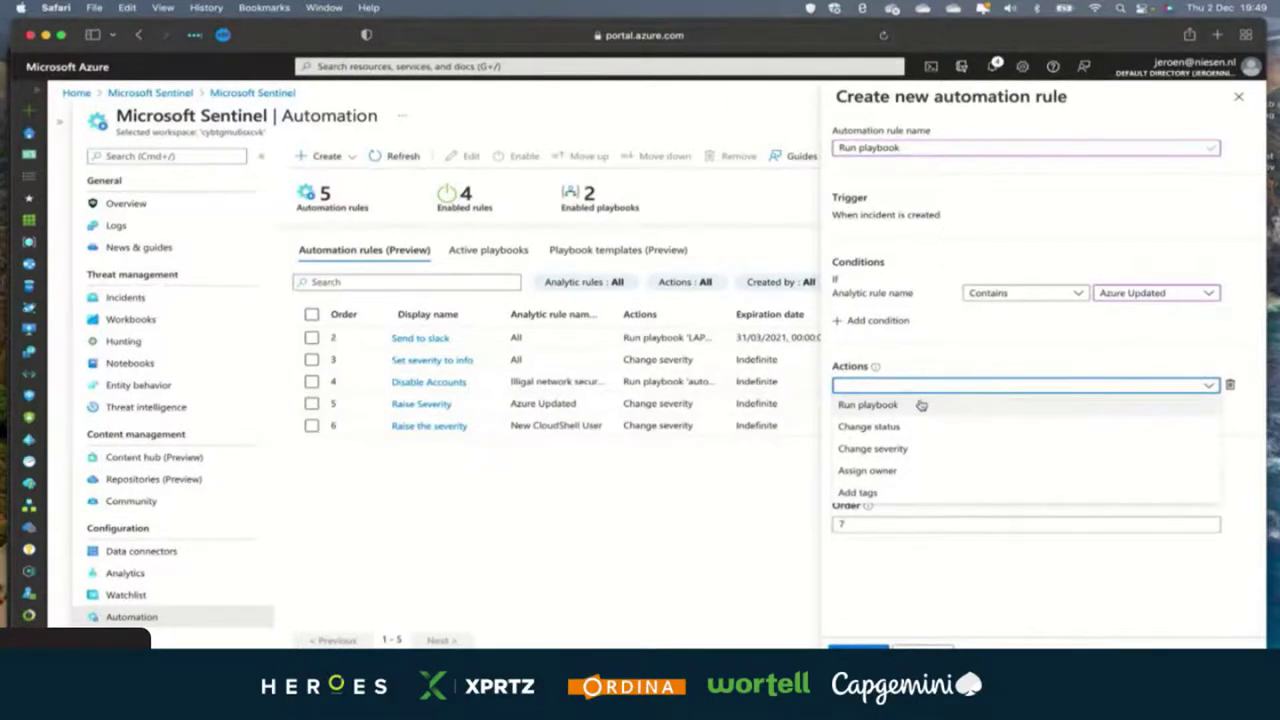
{"action": "left_click", "coordinate": [921, 405]}
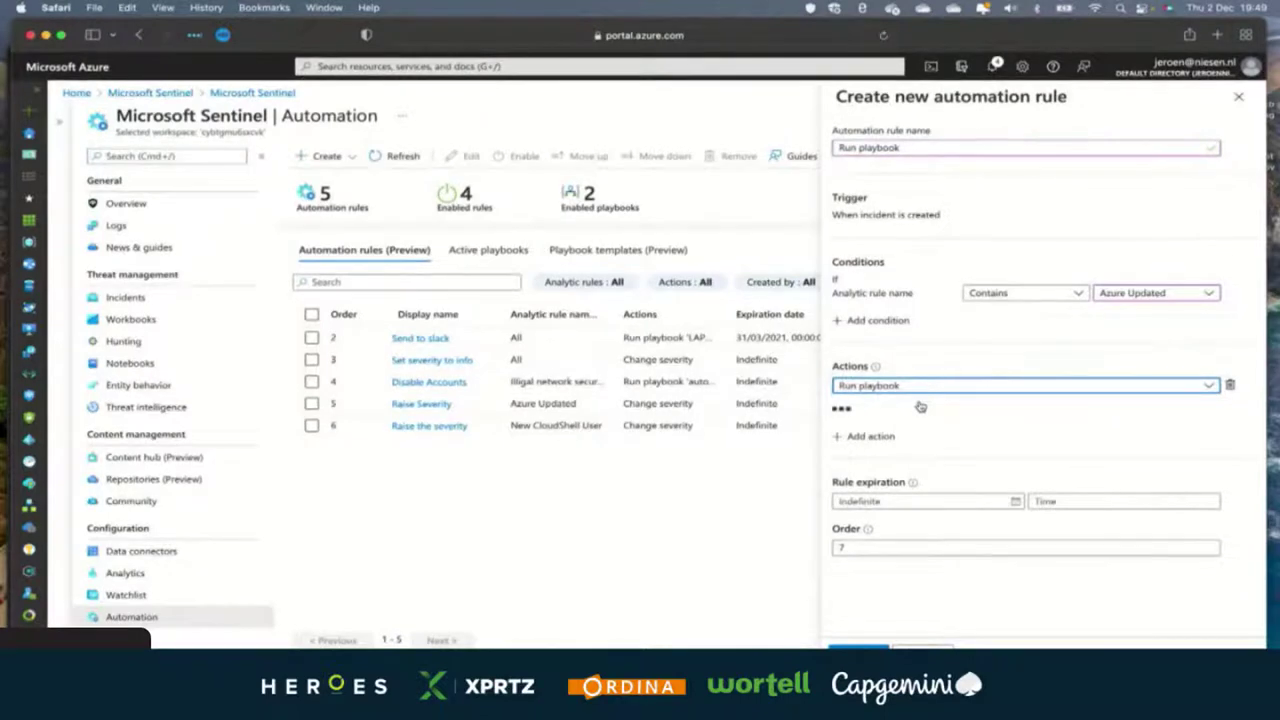
{"action": "left_click", "coordinate": [921, 408]}
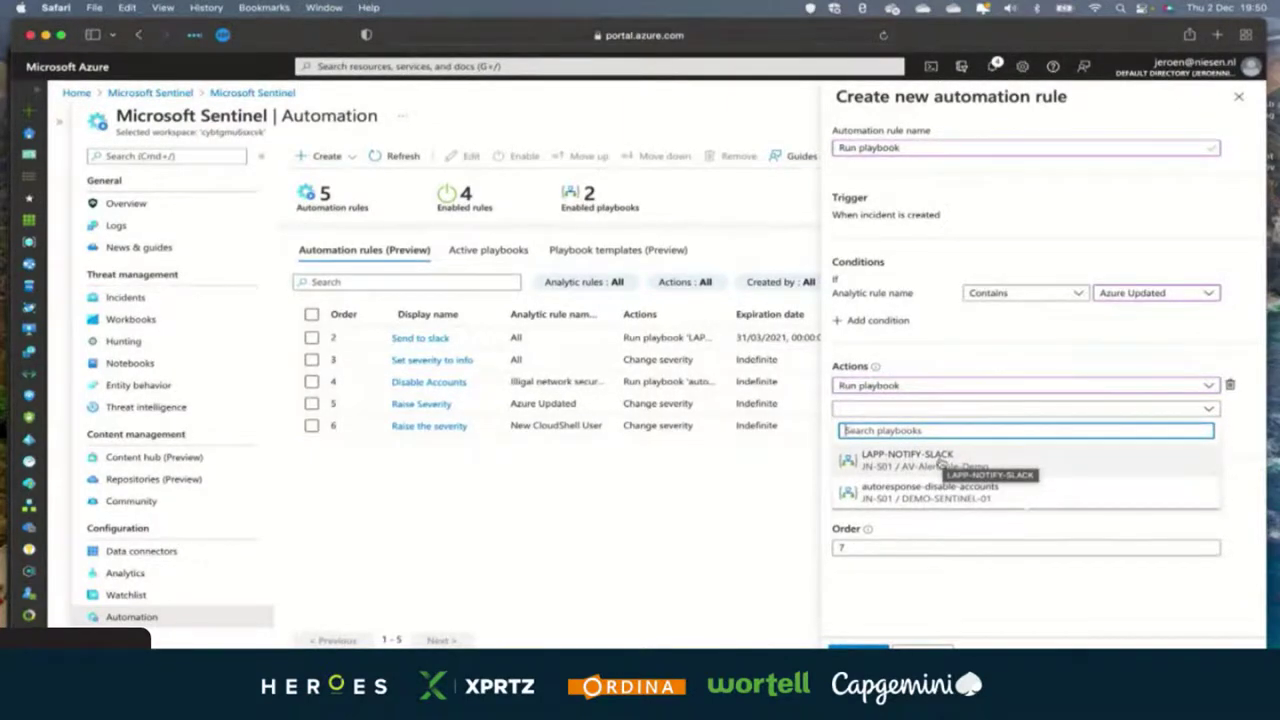
{"action": "left_click", "coordinate": [940, 467]}
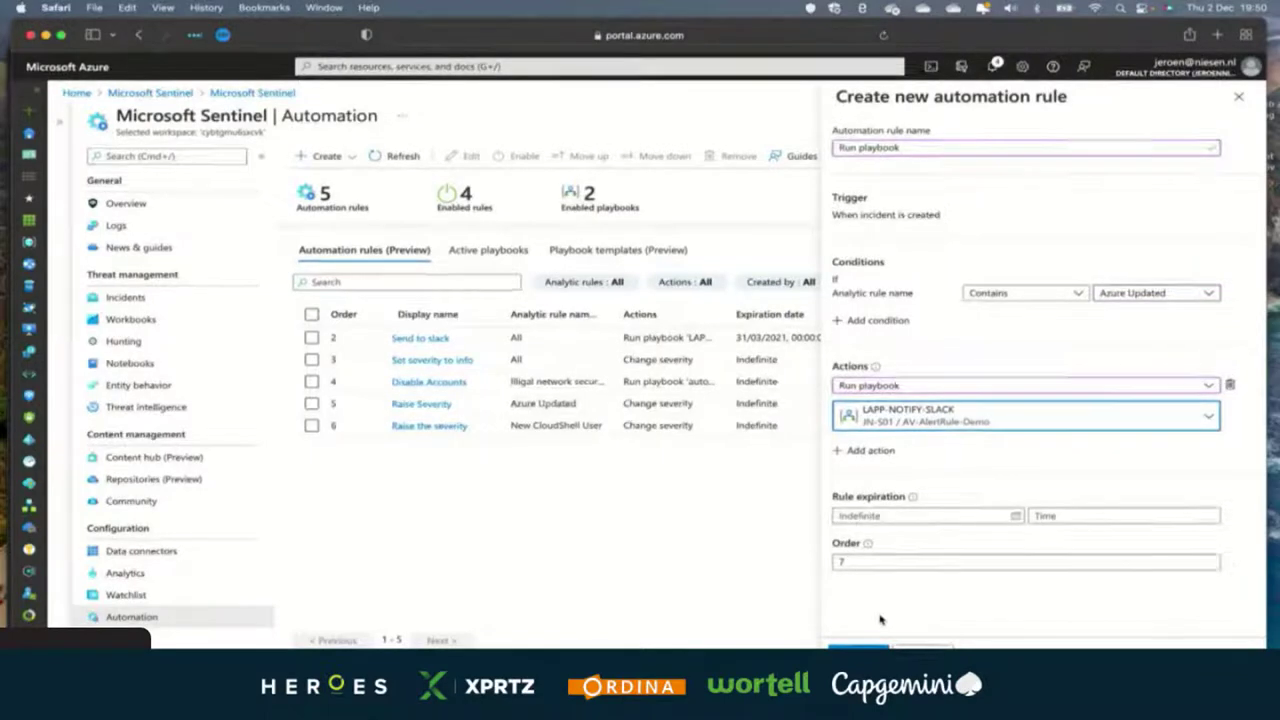
{"action": "left_click", "coordinate": [858, 650]}
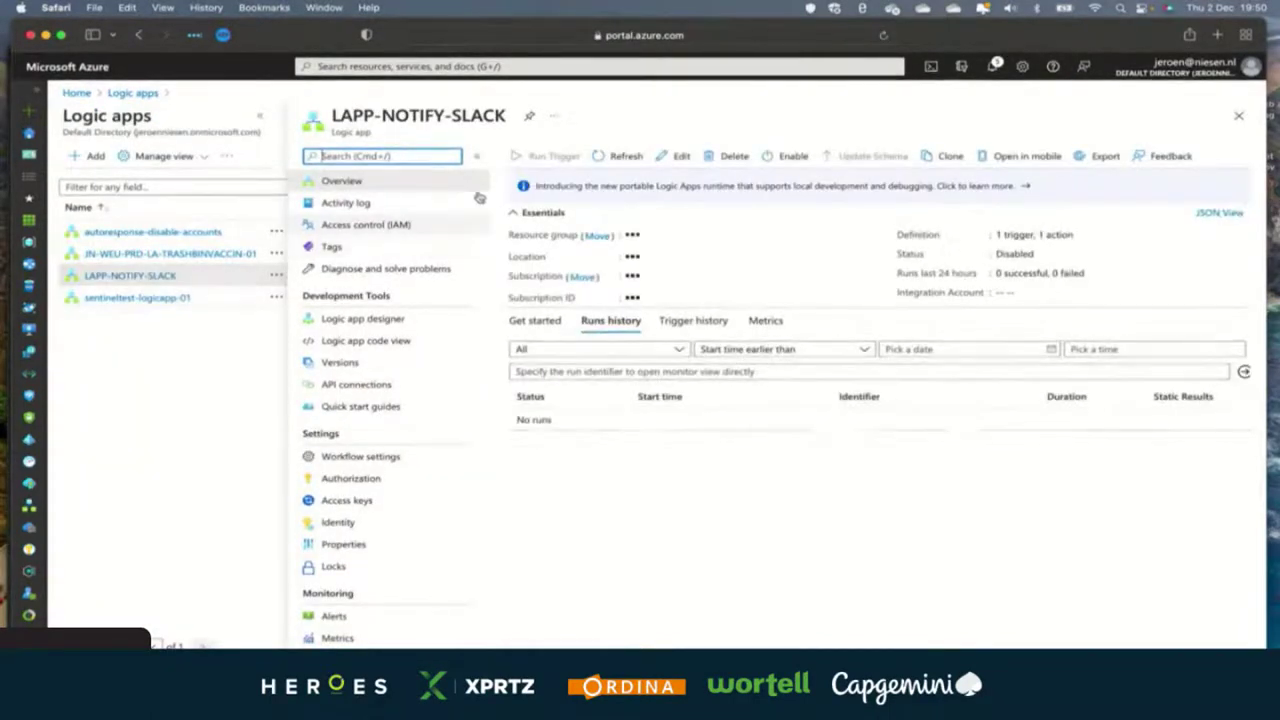
- Open the LAPP-NOTIFY-SLACK logic app for editing and examine its Azure Sentinel incident trigger and Post message action
{"action": "left_click", "coordinate": [686, 158]}
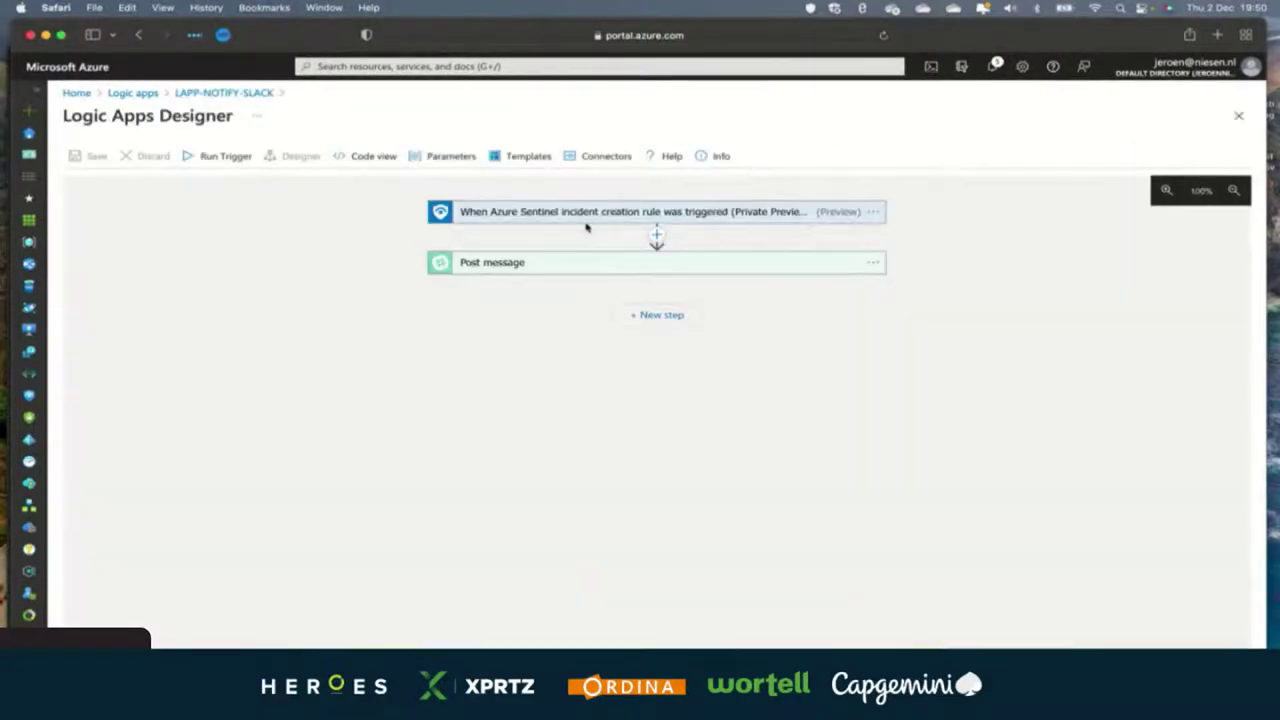
{"action": "left_click", "coordinate": [588, 215]}
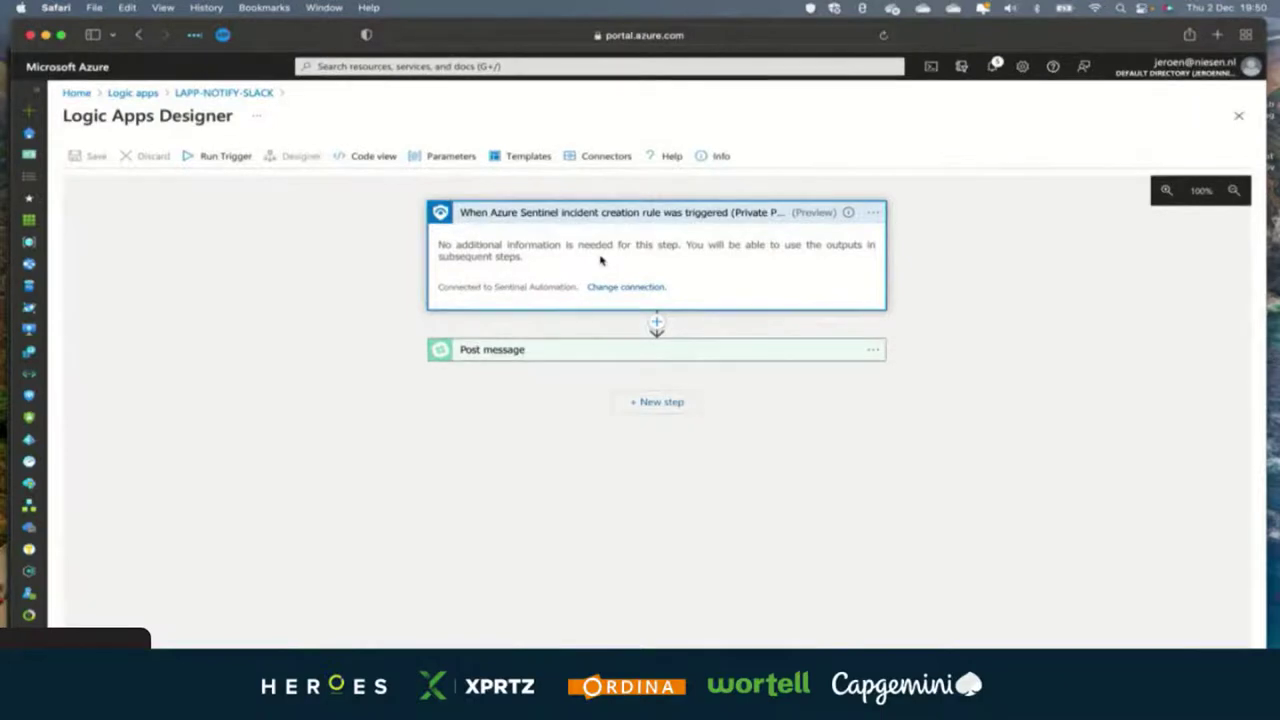
{"action": "left_click", "coordinate": [550, 352]}
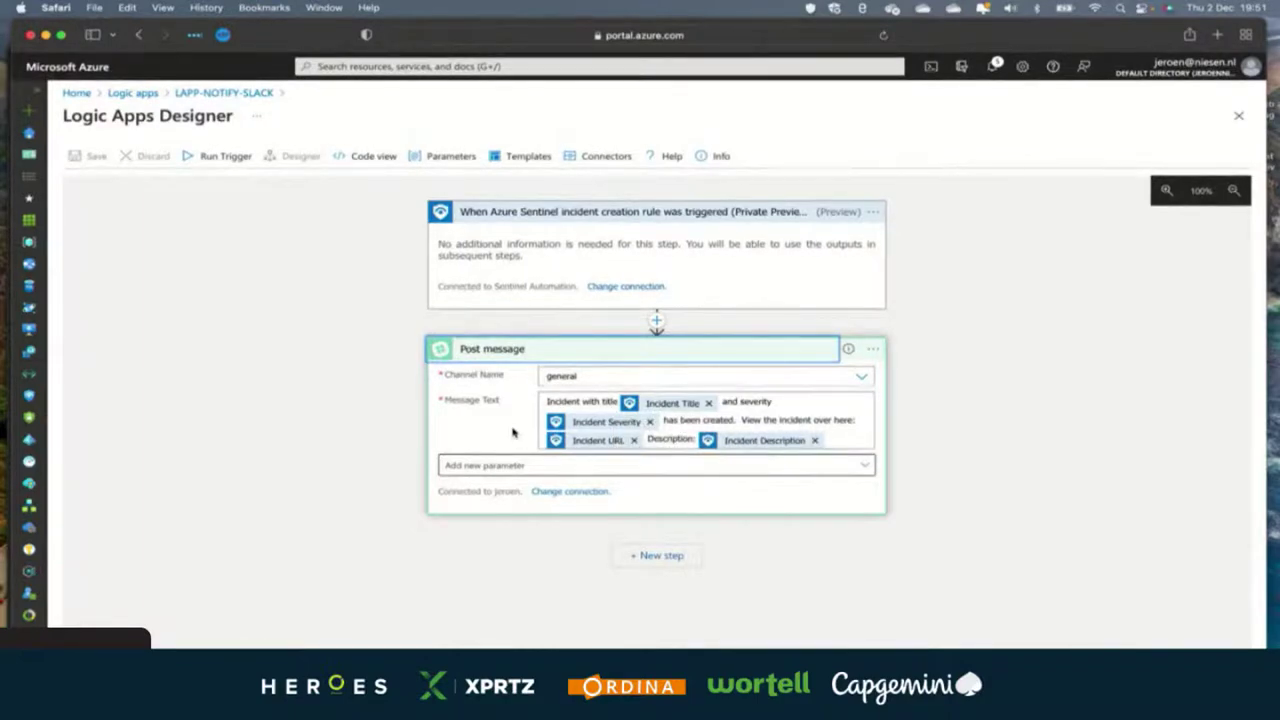
{"action": "left_click", "coordinate": [593, 400]}
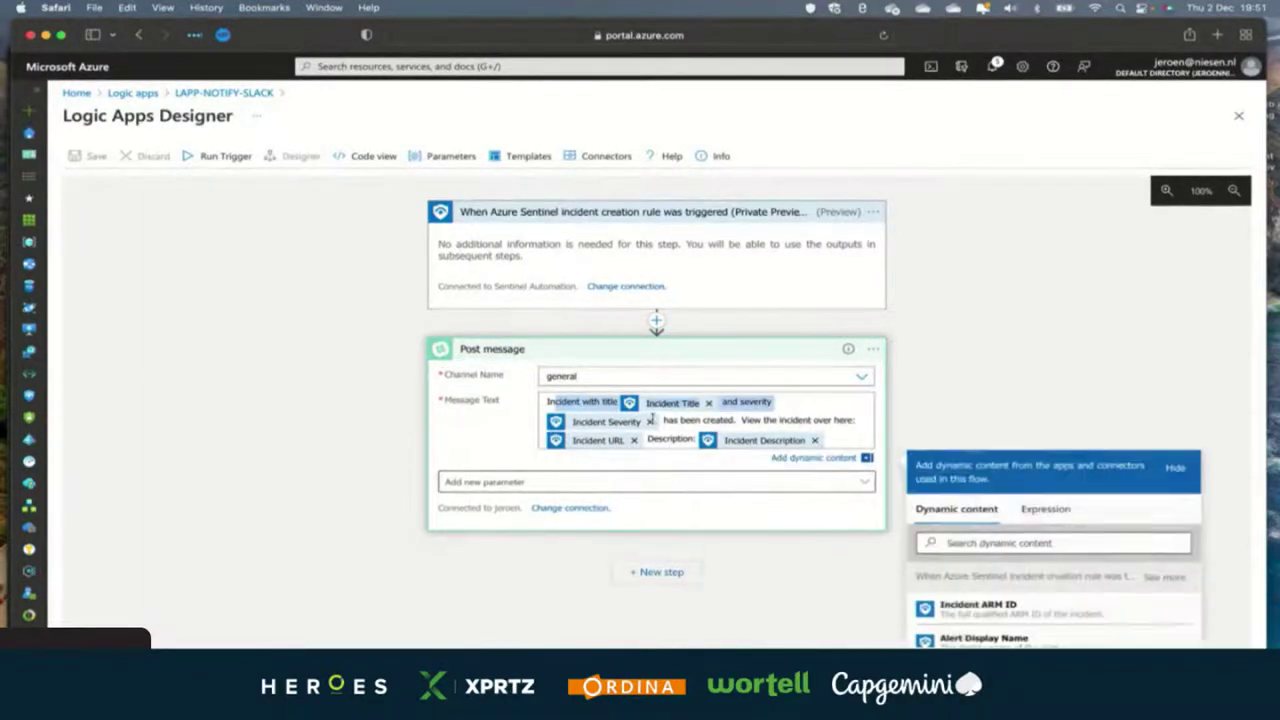
{"action": "left_click", "coordinate": [357, 503]}
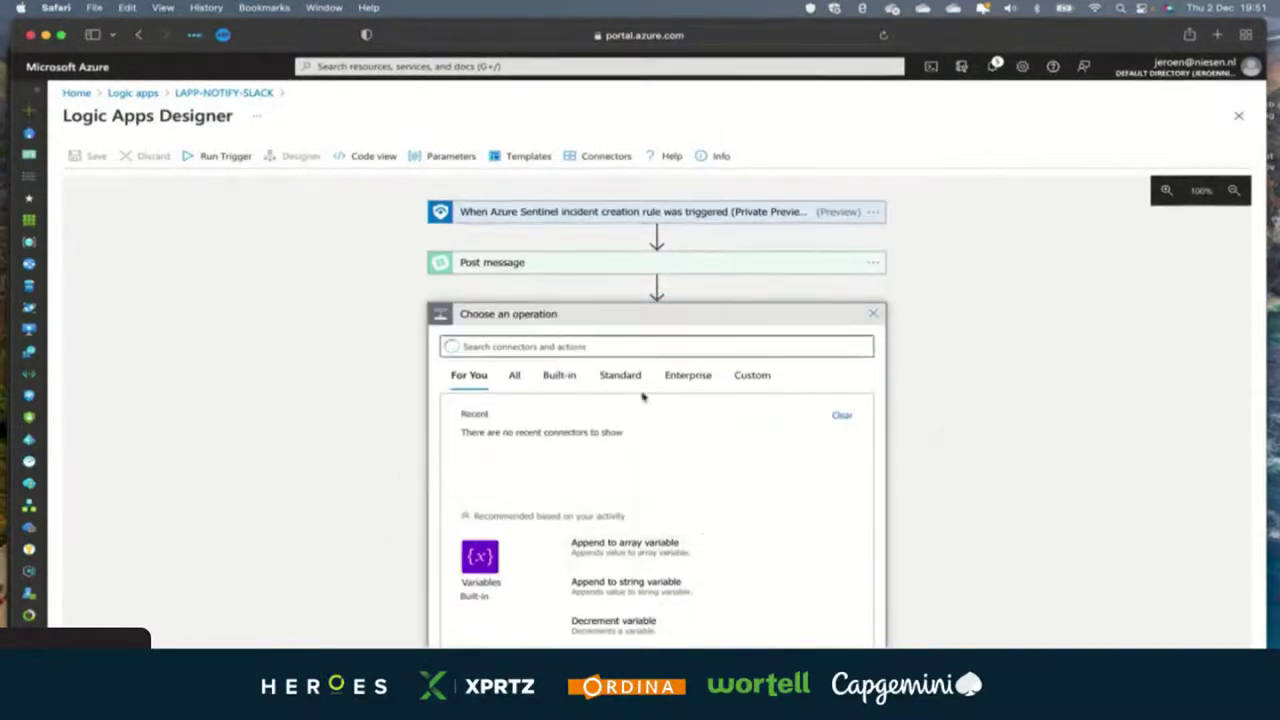
- Add a Condition control as a new step after the Post message action
{"action": "scroll", "coordinate": [571, 466], "scroll_direction": "down", "scroll_amount": 2}
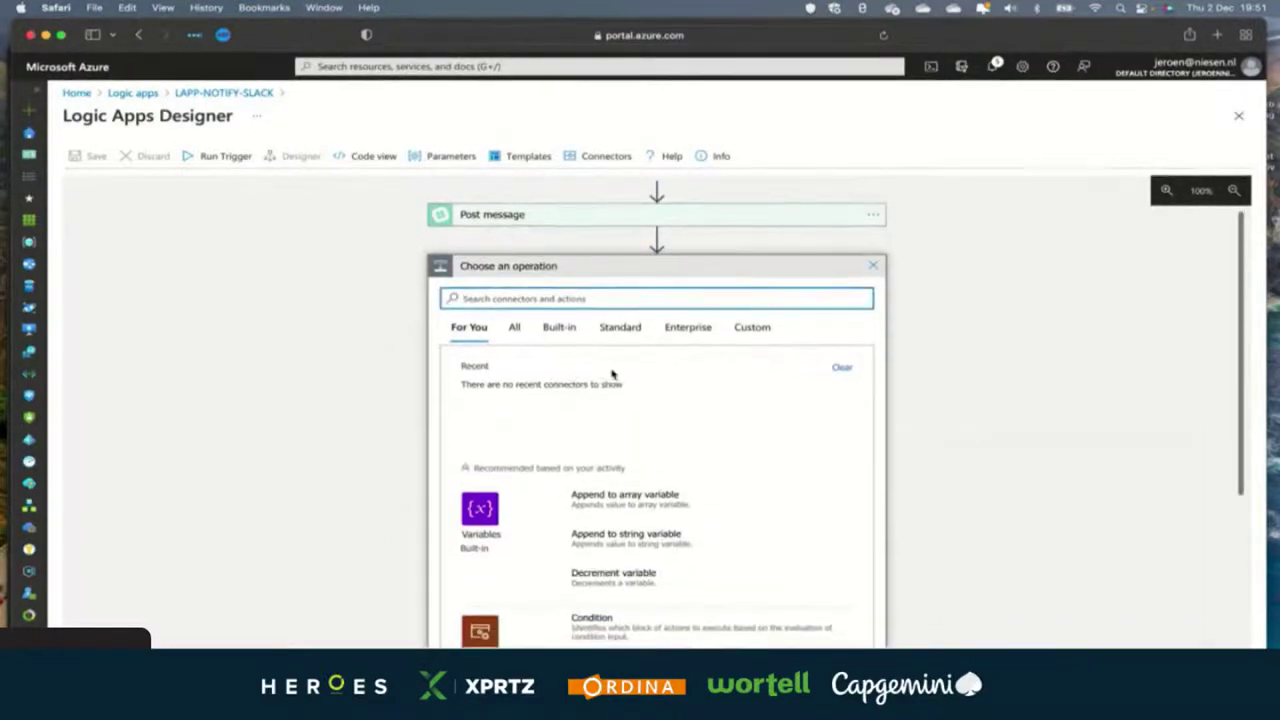
{"action": "scroll", "coordinate": [613, 374], "scroll_direction": "down", "scroll_amount": 5}
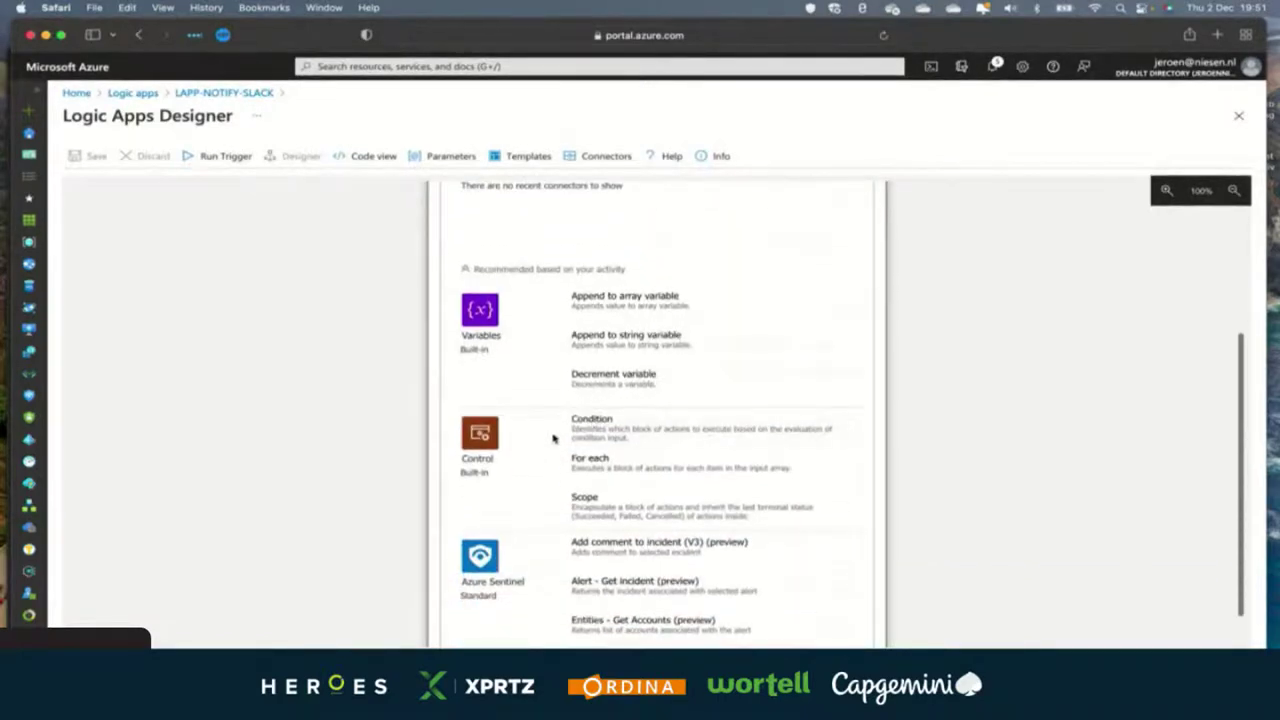
{"action": "left_click", "coordinate": [592, 432]}
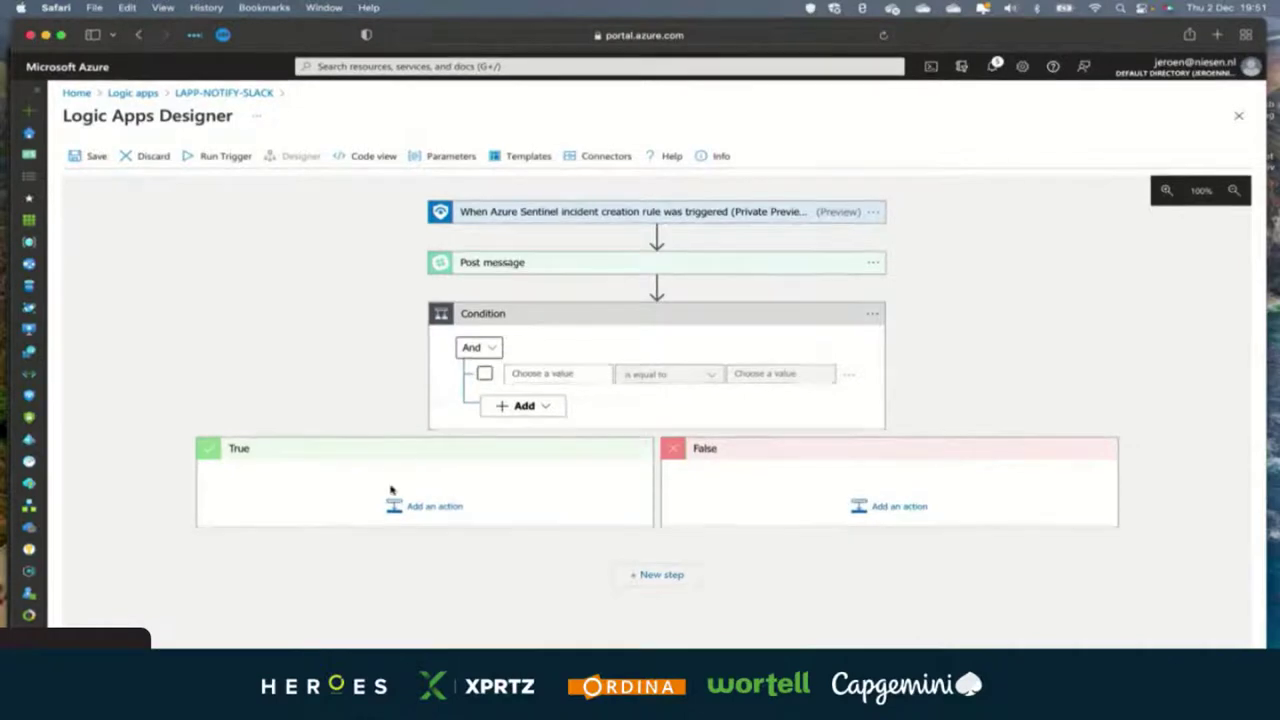
- Define the condition as the dynamic content Incident Severity is equal to High
{"action": "left_click", "coordinate": [575, 374]}
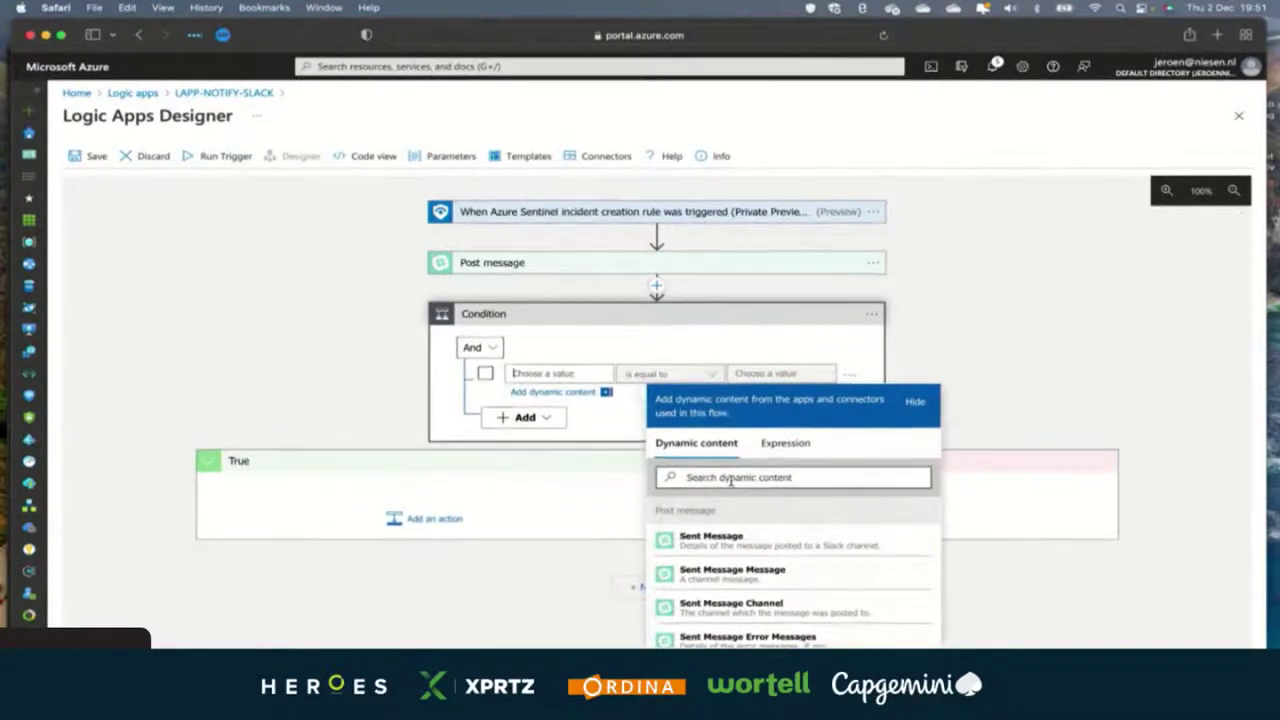
{"action": "scroll", "coordinate": [730, 480], "scroll_direction": "down", "scroll_amount": 10}
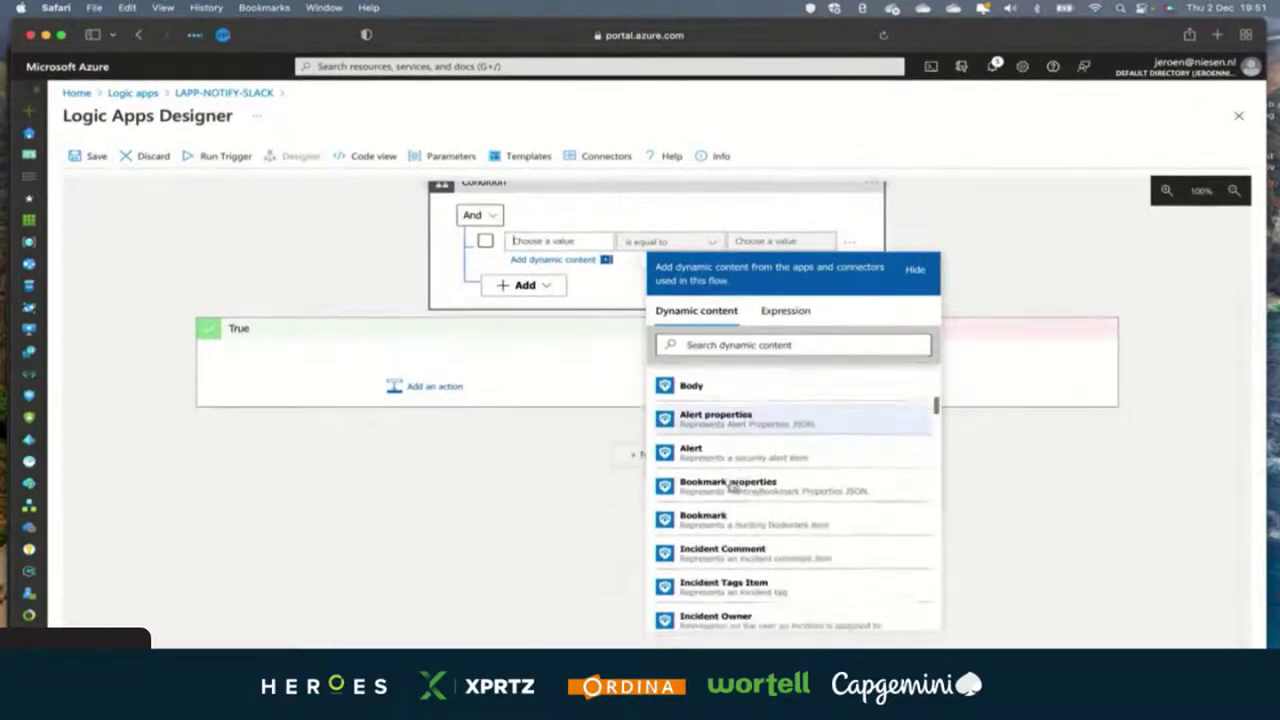
{"action": "scroll", "coordinate": [732, 485], "scroll_direction": "down", "scroll_amount": 6}
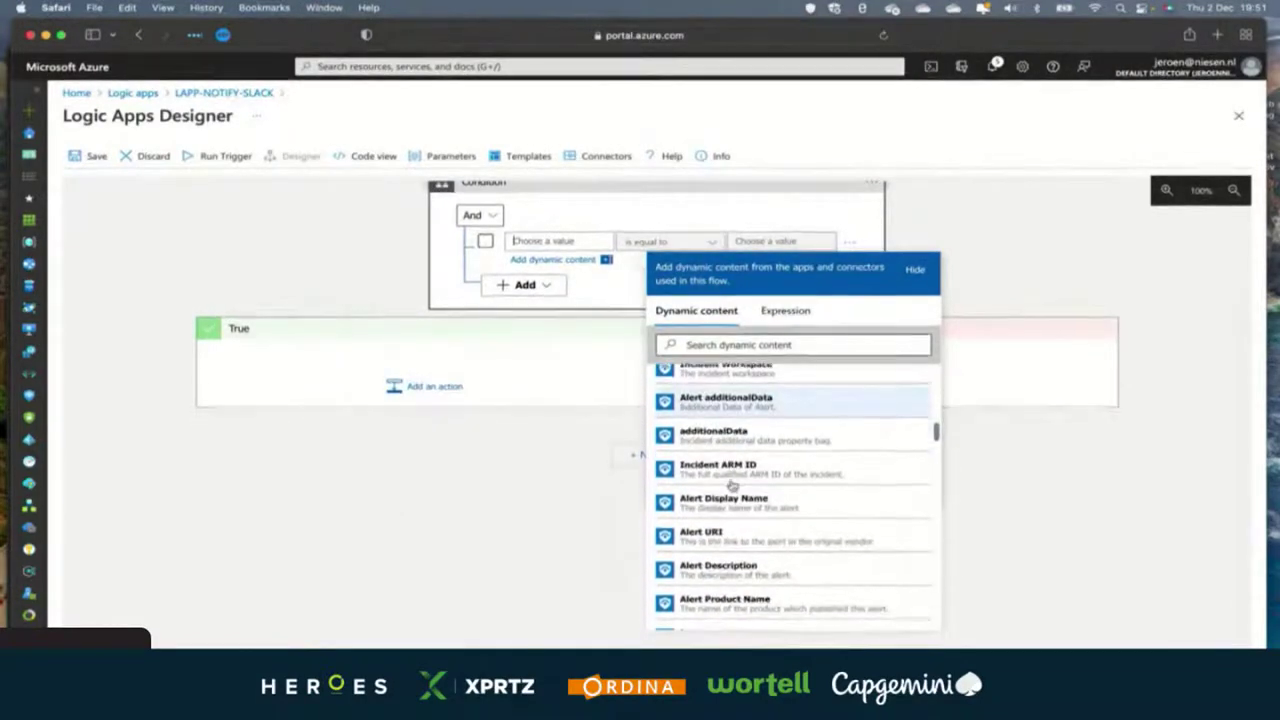
{"action": "scroll", "coordinate": [732, 485], "scroll_direction": "down", "scroll_amount": 5}
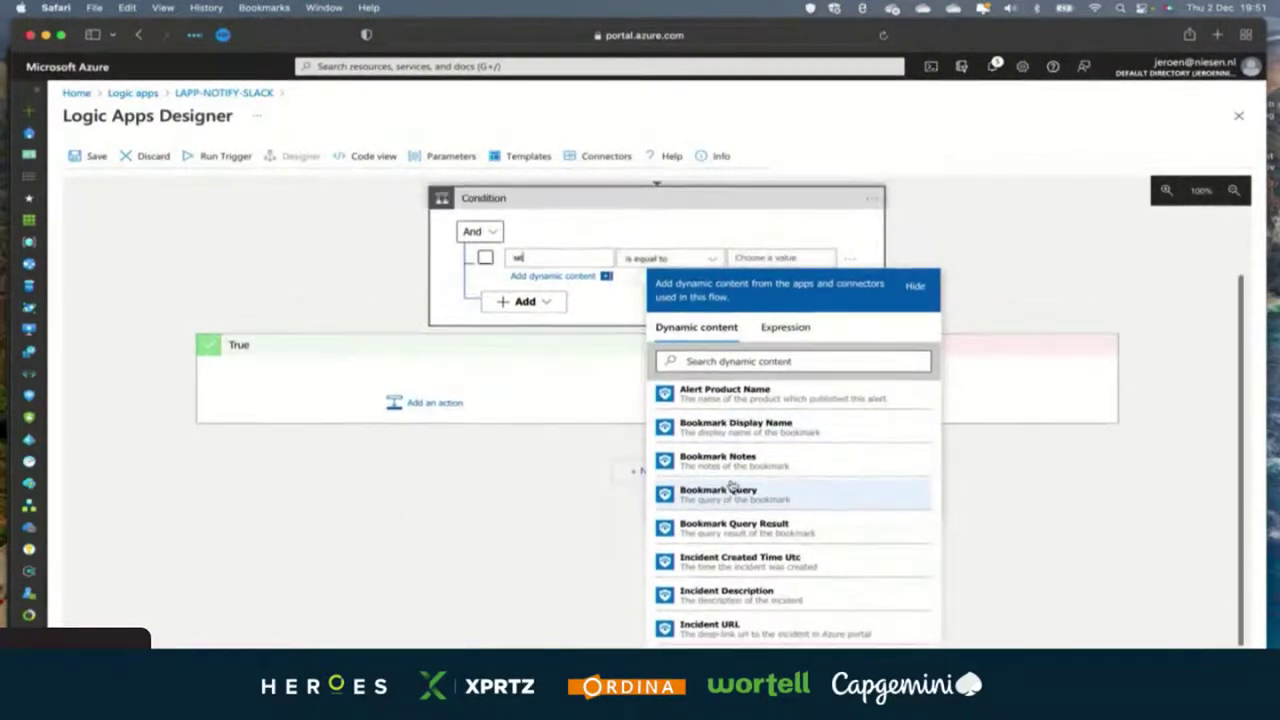
{"action": "left_click", "coordinate": [740, 361]}
{"action": "type", "text": "se"}
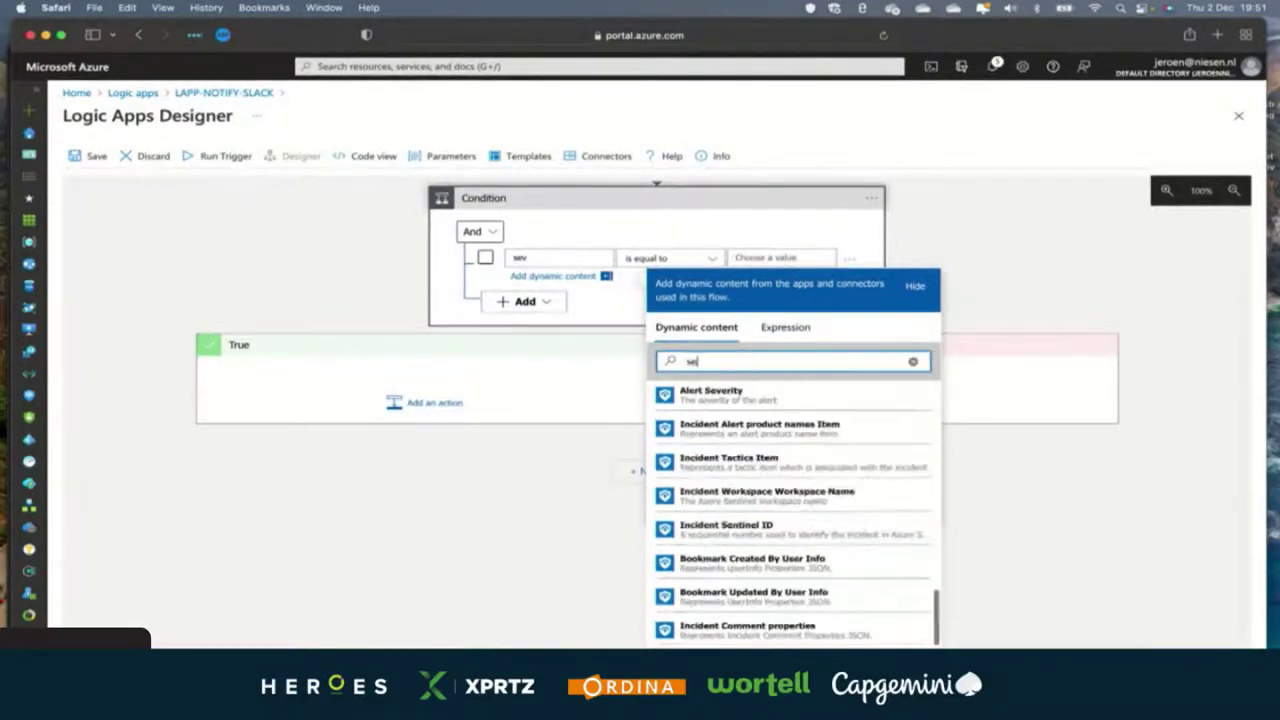
{"action": "type", "text": "v"}
{"action": "left_click", "coordinate": [735, 425]}
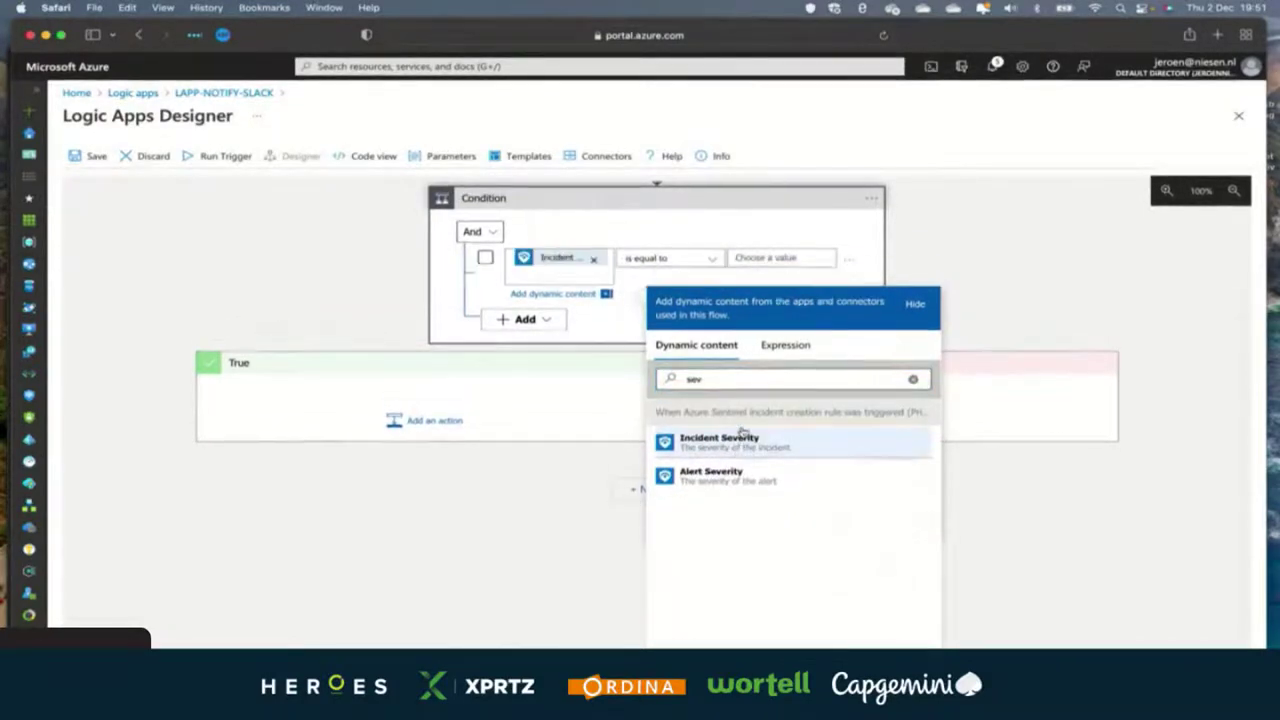
{"action": "left_click", "coordinate": [631, 508]}
{"action": "left_click", "coordinate": [762, 373]}
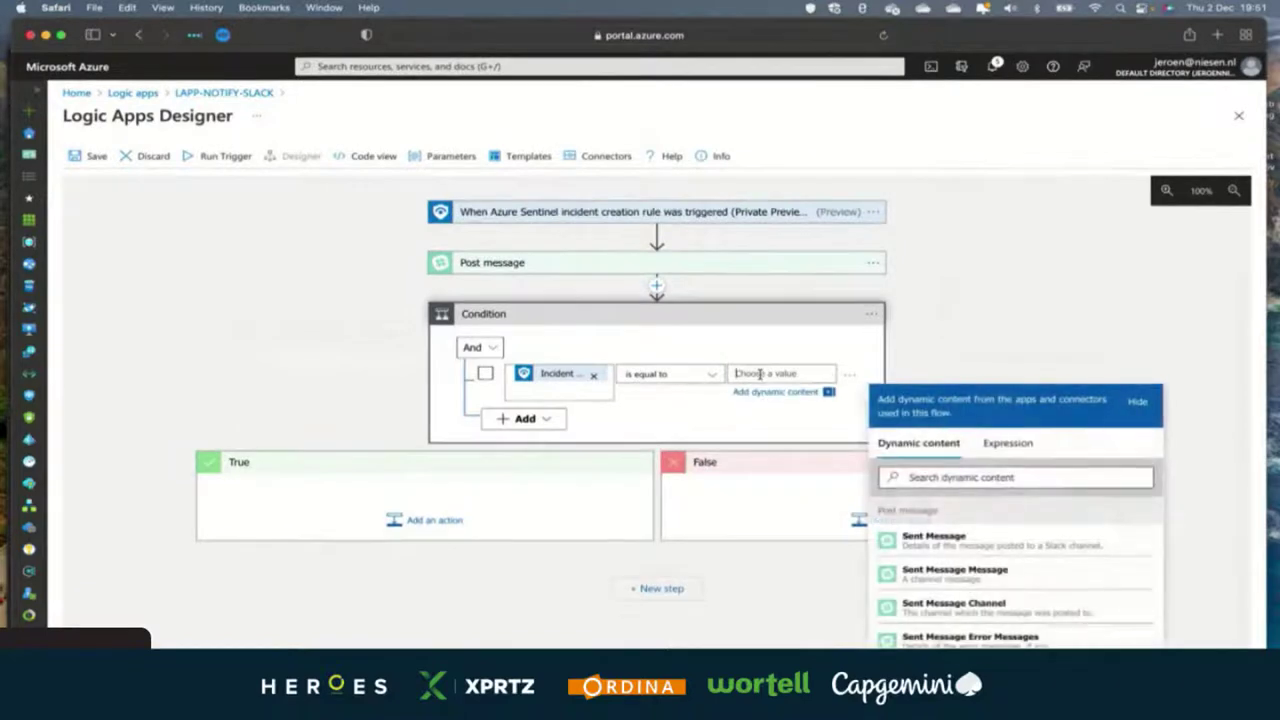
{"action": "type", "text": "High"}
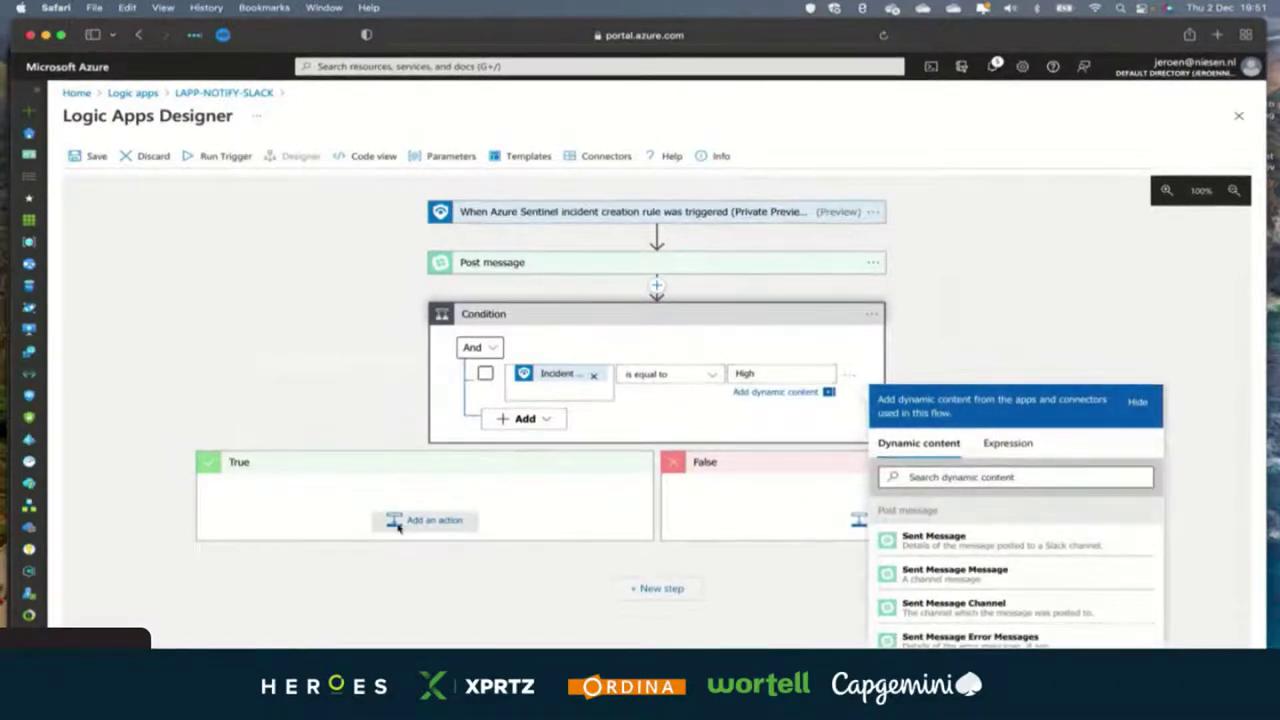
- Start adding an action to the condition's True branch and search the available connectors and actions for Teams
{"action": "left_click", "coordinate": [395, 520]}
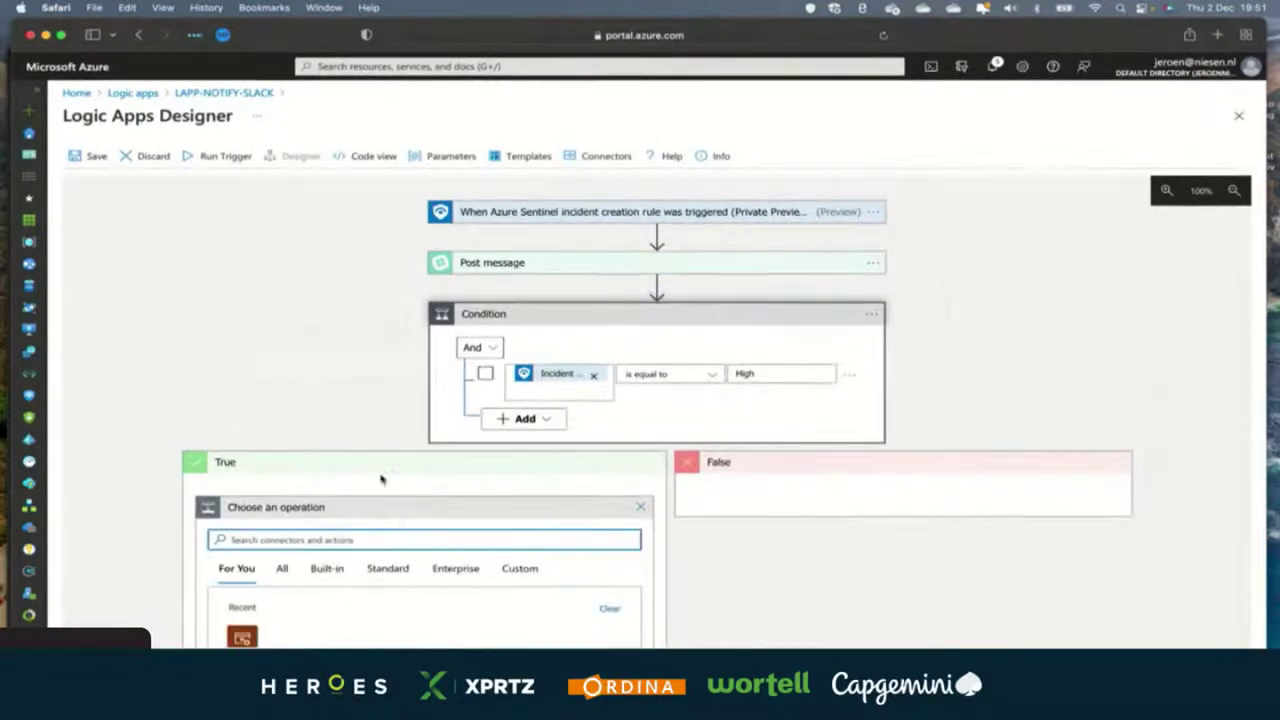
{"action": "scroll", "coordinate": [146, 518], "scroll_direction": "down", "scroll_amount": 2}
{"action": "scroll", "coordinate": [146, 518], "scroll_direction": "down", "scroll_amount": 2}
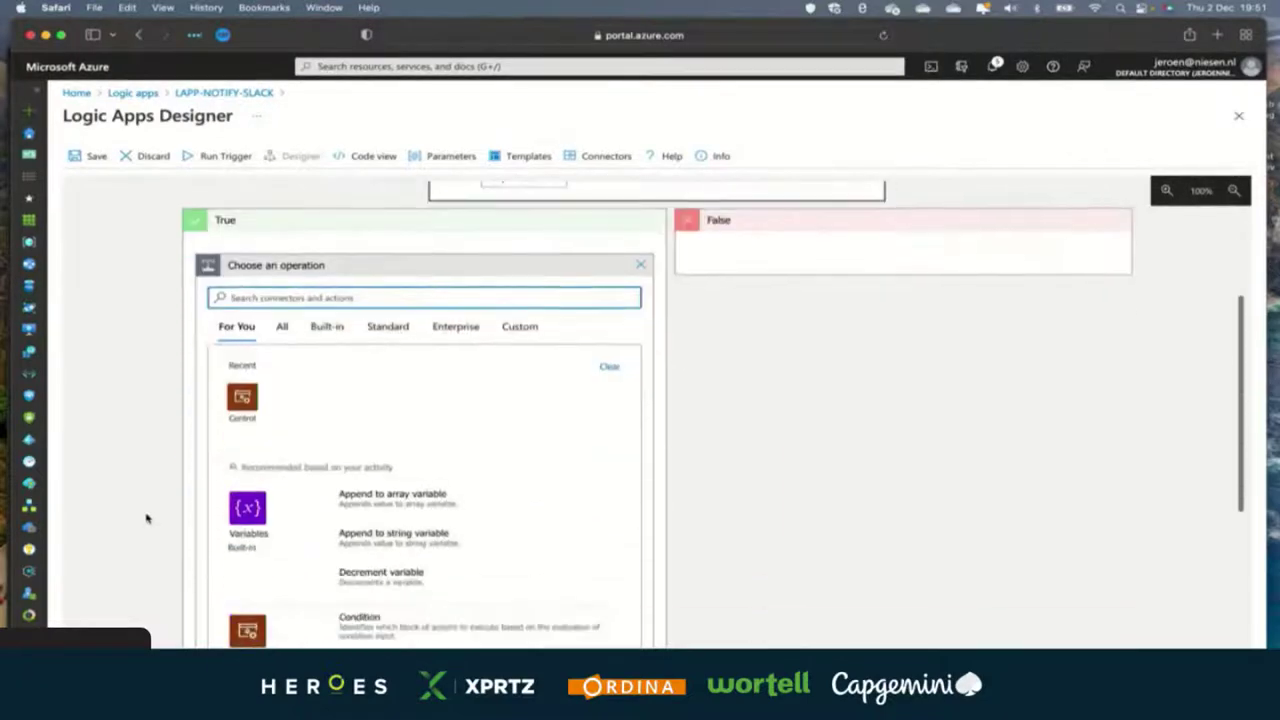
{"action": "type", "text": "Teams"}
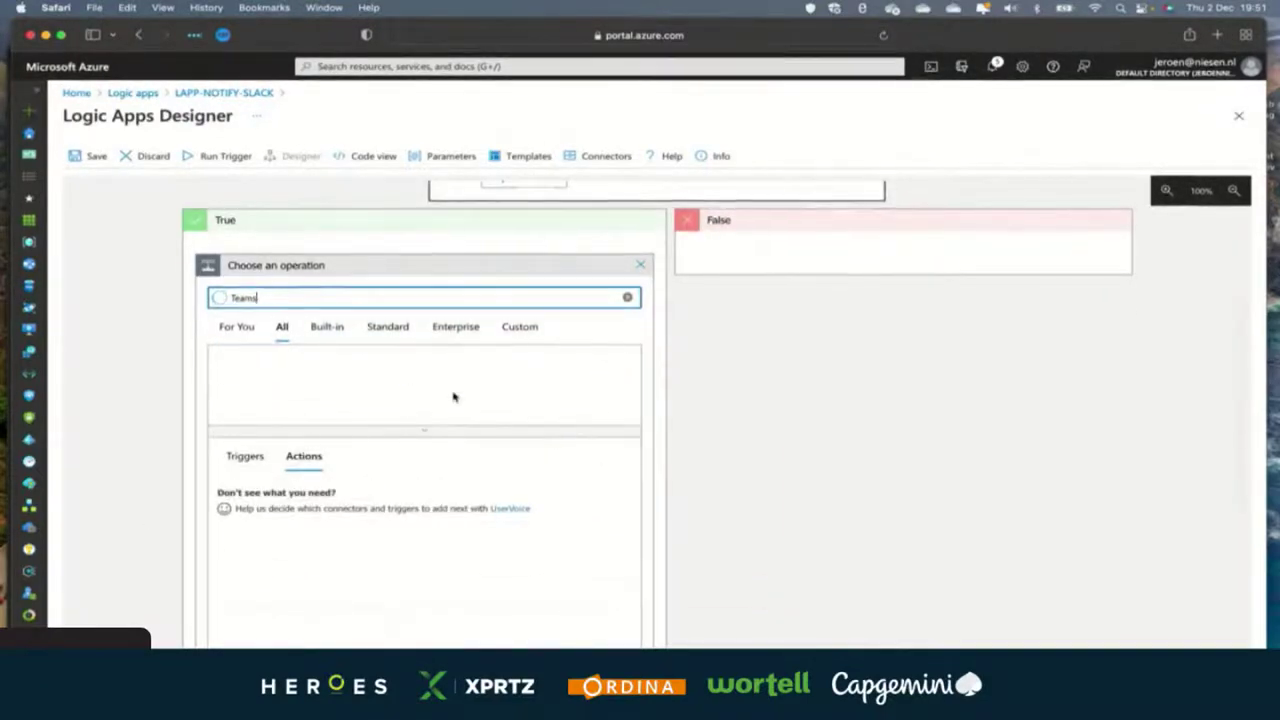
{"action": "scroll", "coordinate": [398, 503], "scroll_direction": "down", "scroll_amount": 5}
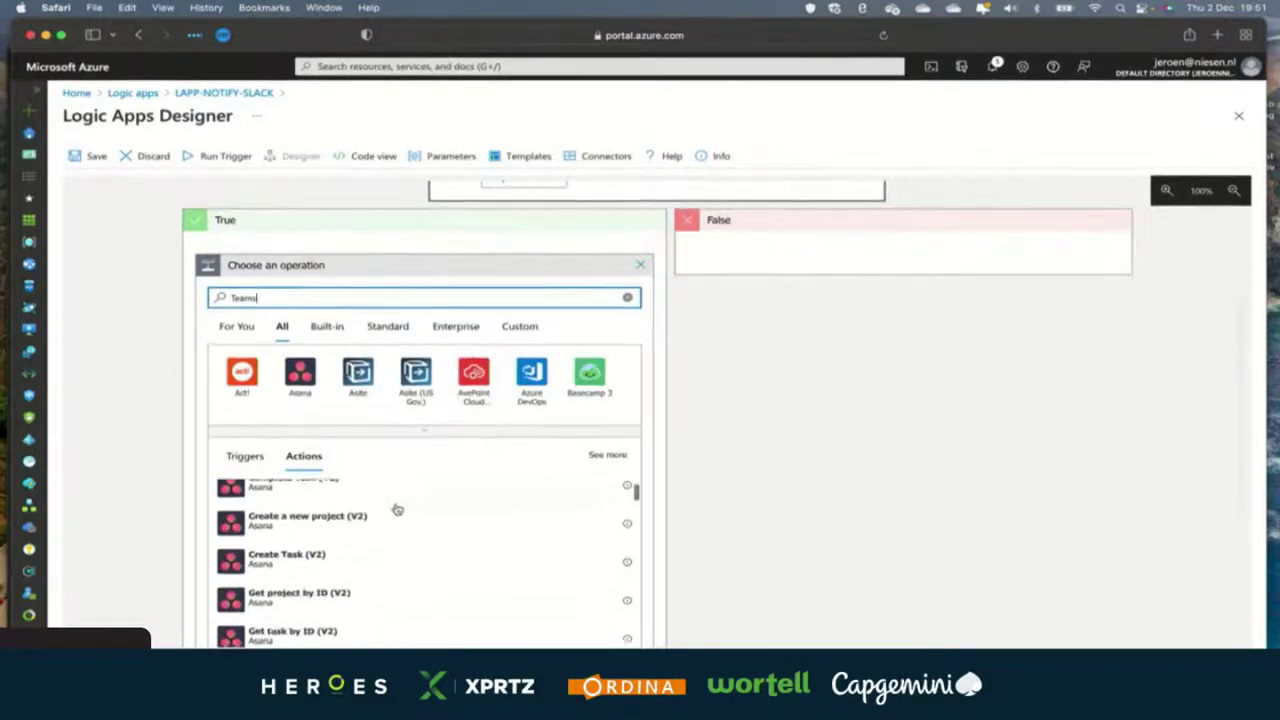
{"action": "scroll", "coordinate": [264, 387], "scroll_direction": "down", "scroll_amount": 1}
{"action": "scroll", "coordinate": [264, 387], "scroll_direction": "down", "scroll_amount": 2}
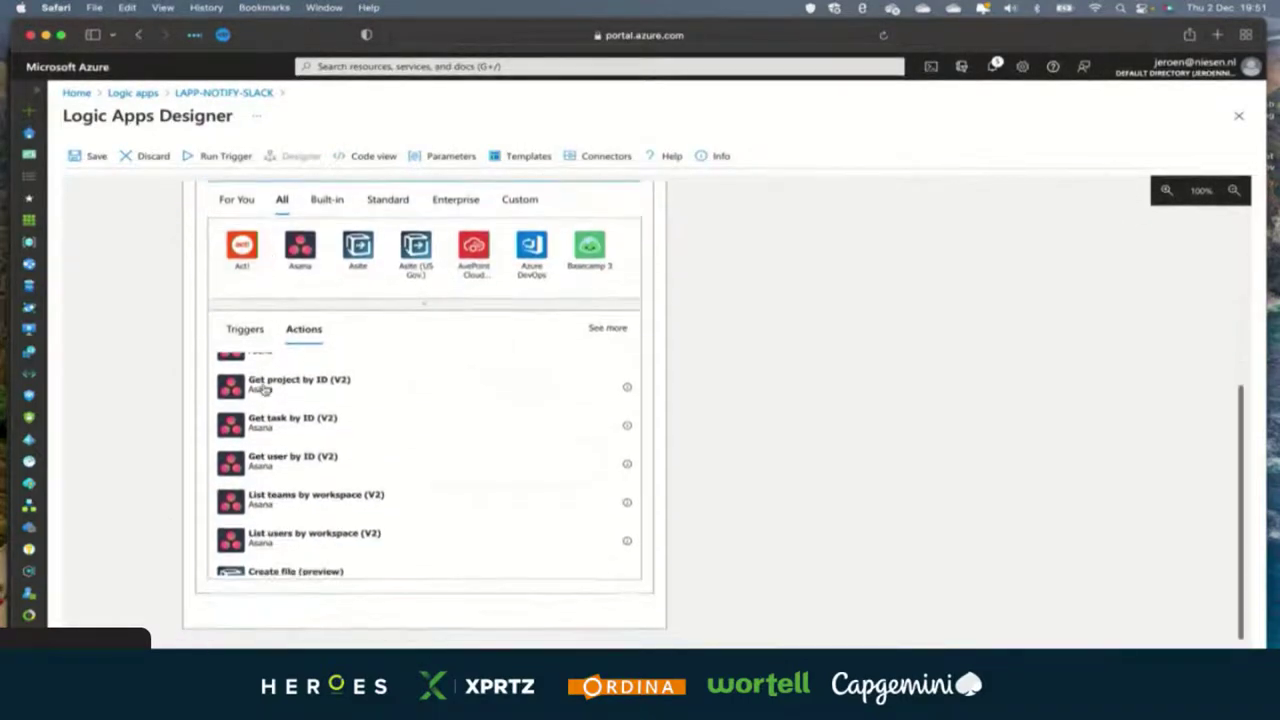
{"action": "scroll", "coordinate": [296, 440], "scroll_direction": "down", "scroll_amount": 10}
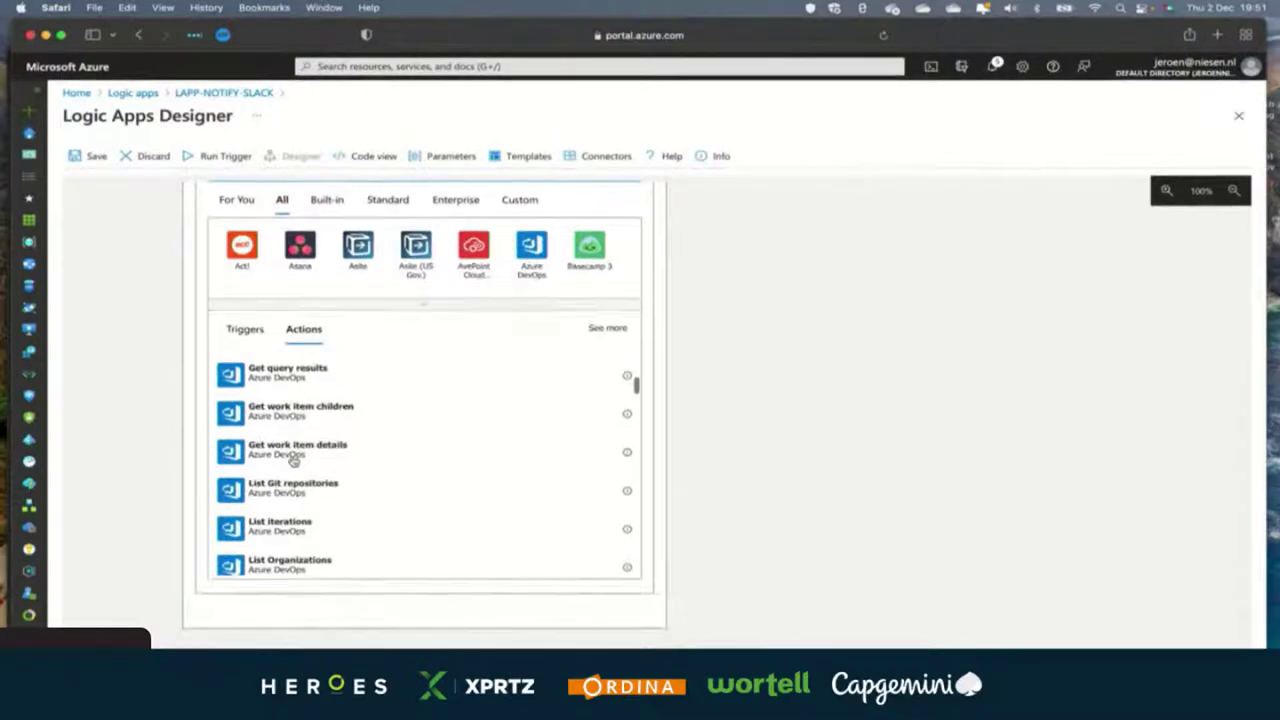
{"action": "scroll", "coordinate": [293, 459], "scroll_direction": "down", "scroll_amount": 3}
{"action": "scroll", "coordinate": [293, 460], "scroll_direction": "down", "scroll_amount": 2}
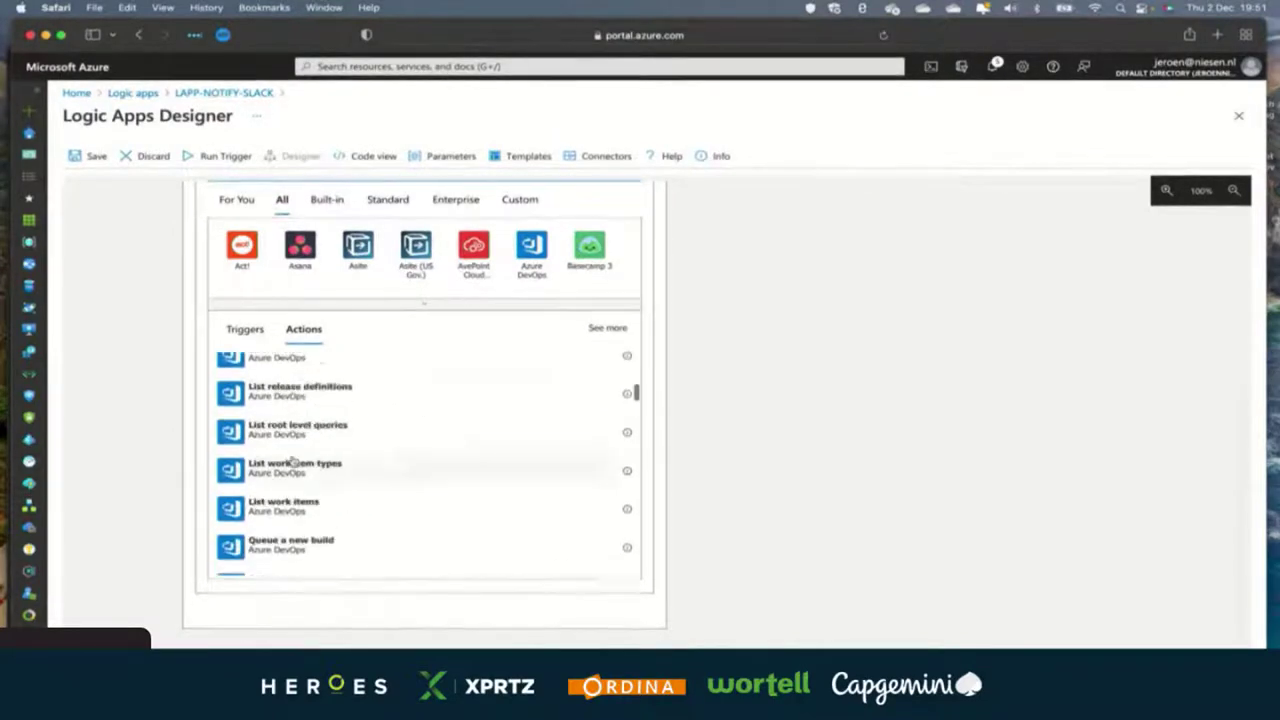
{"action": "scroll", "coordinate": [293, 460], "scroll_direction": "up", "scroll_amount": 15}
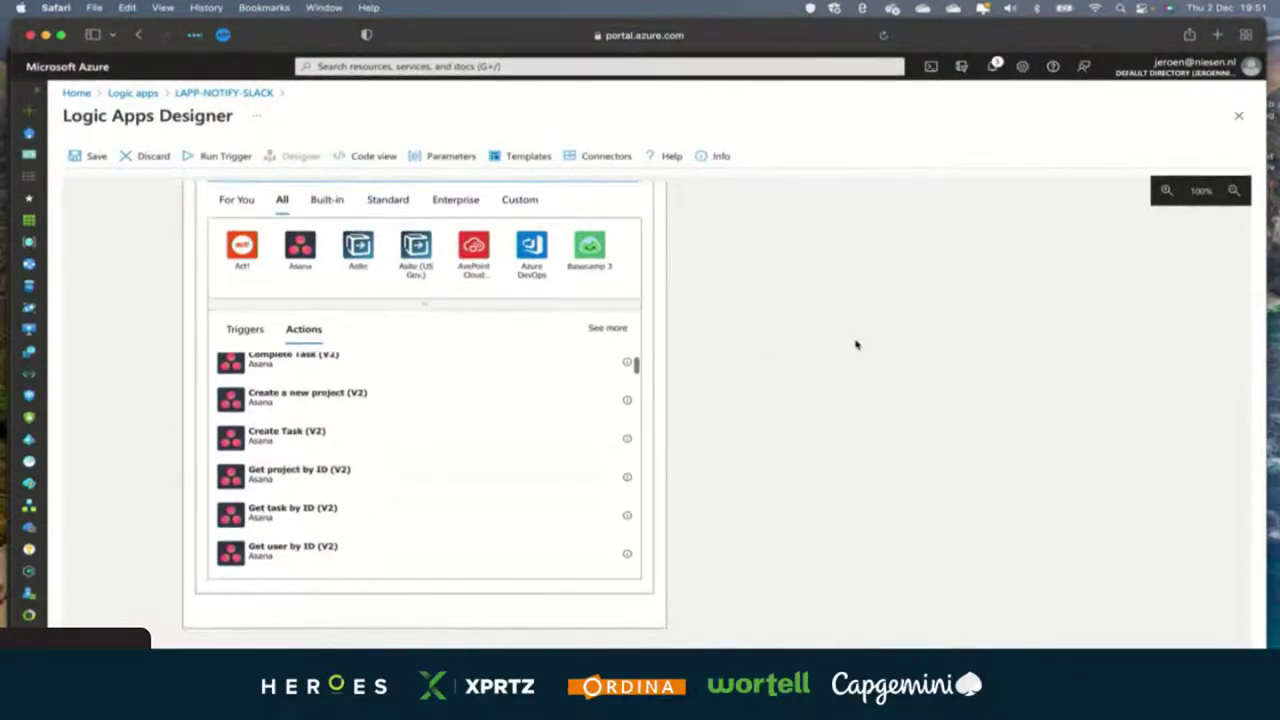
{"action": "scroll", "coordinate": [855, 345], "scroll_direction": "up", "scroll_amount": 2}
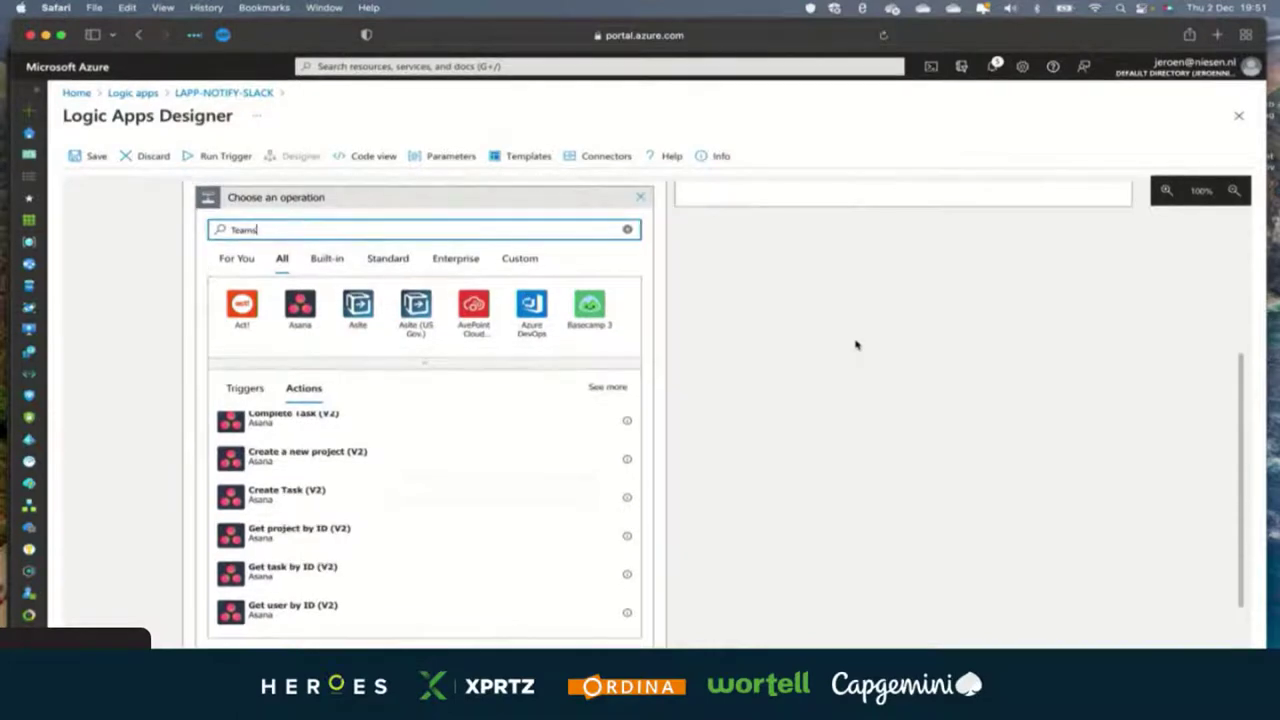
{"action": "scroll", "coordinate": [855, 345], "scroll_direction": "up", "scroll_amount": 3}
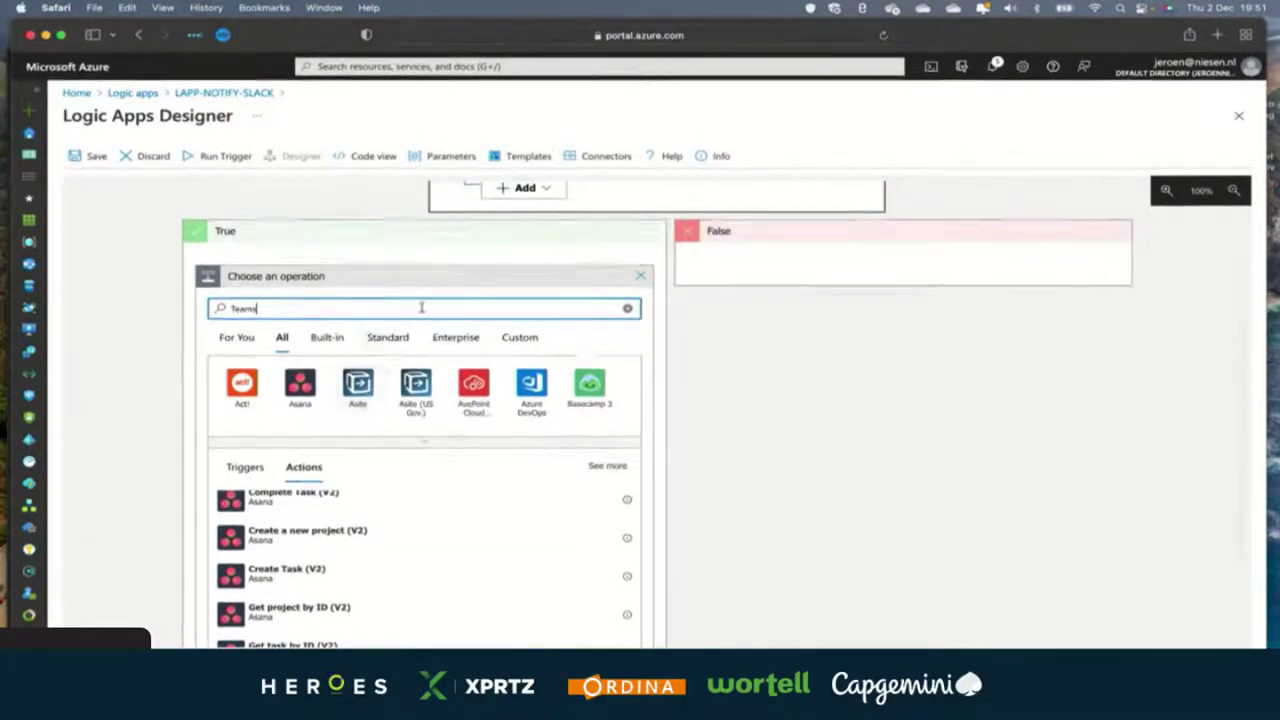
{"action": "scroll", "coordinate": [585, 347], "scroll_direction": "up", "scroll_amount": 6}
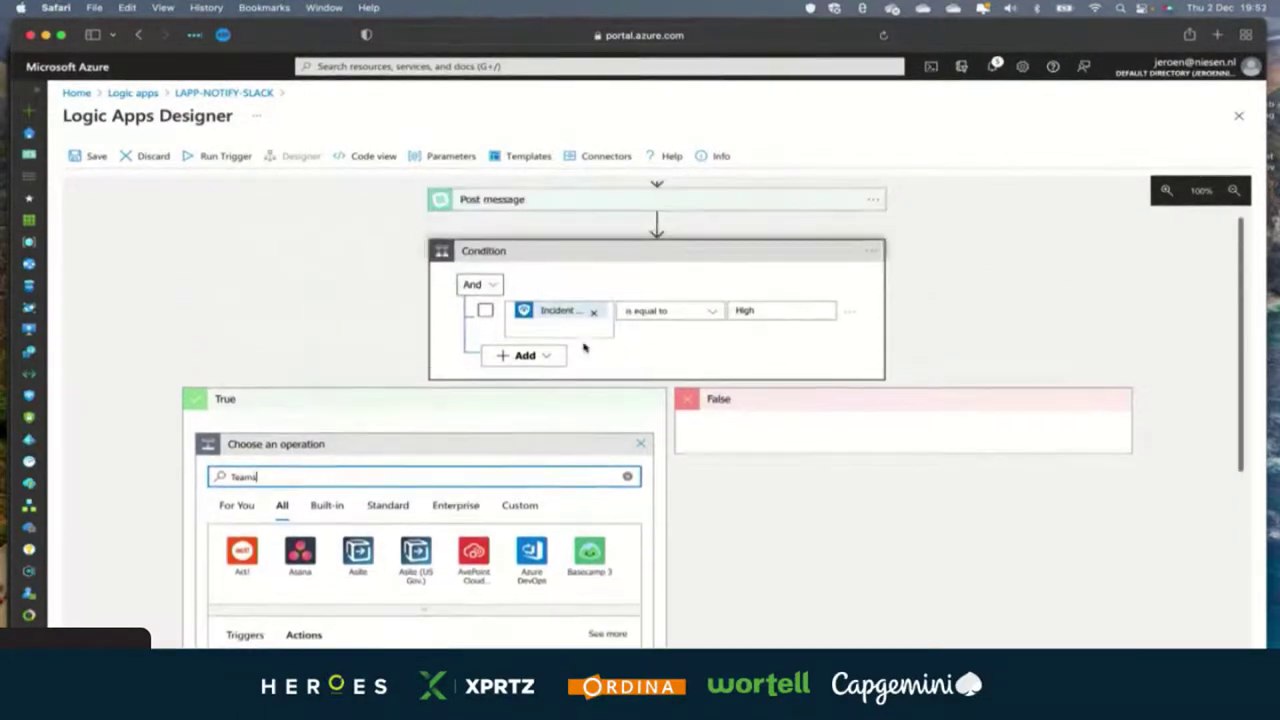
{"action": "scroll", "coordinate": [585, 347], "scroll_direction": "up", "scroll_amount": 1}
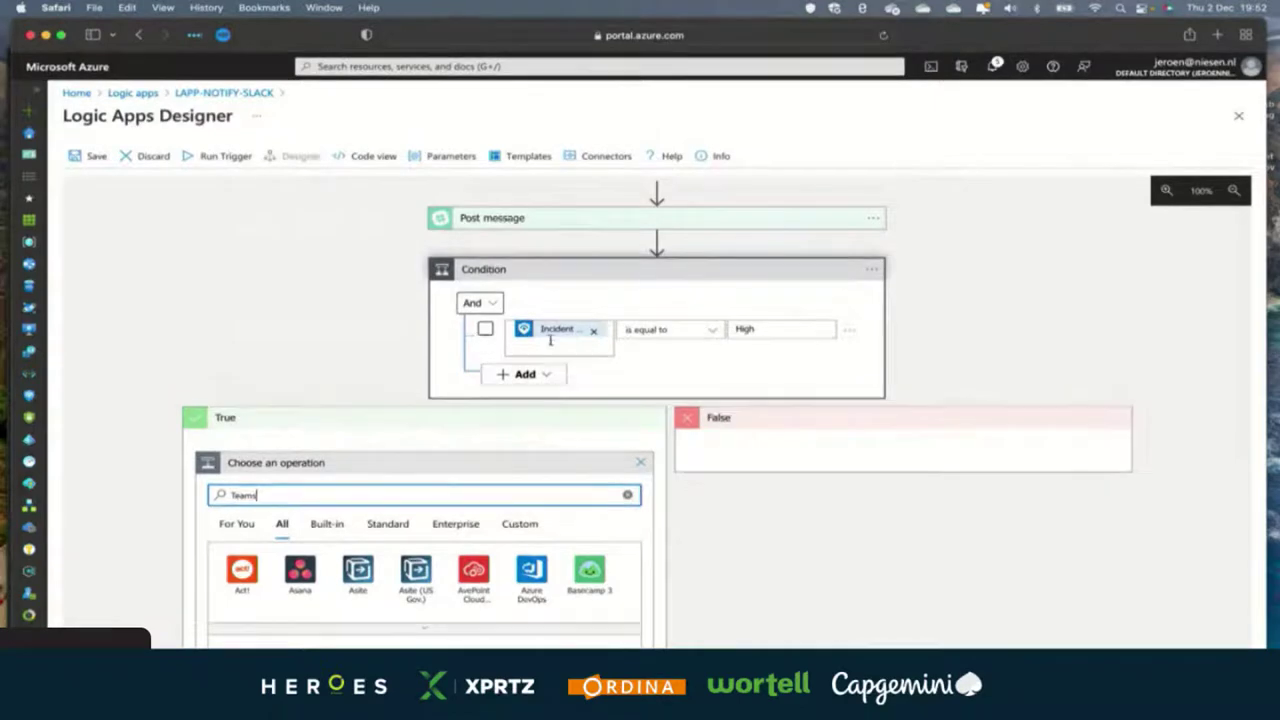
- Leave the LAPP-NOTIFY-SLACK designer, discarding the unsaved edits, and open the autoresponse-disable-accounts logic app for editing
{"action": "left_click", "coordinate": [215, 94]}
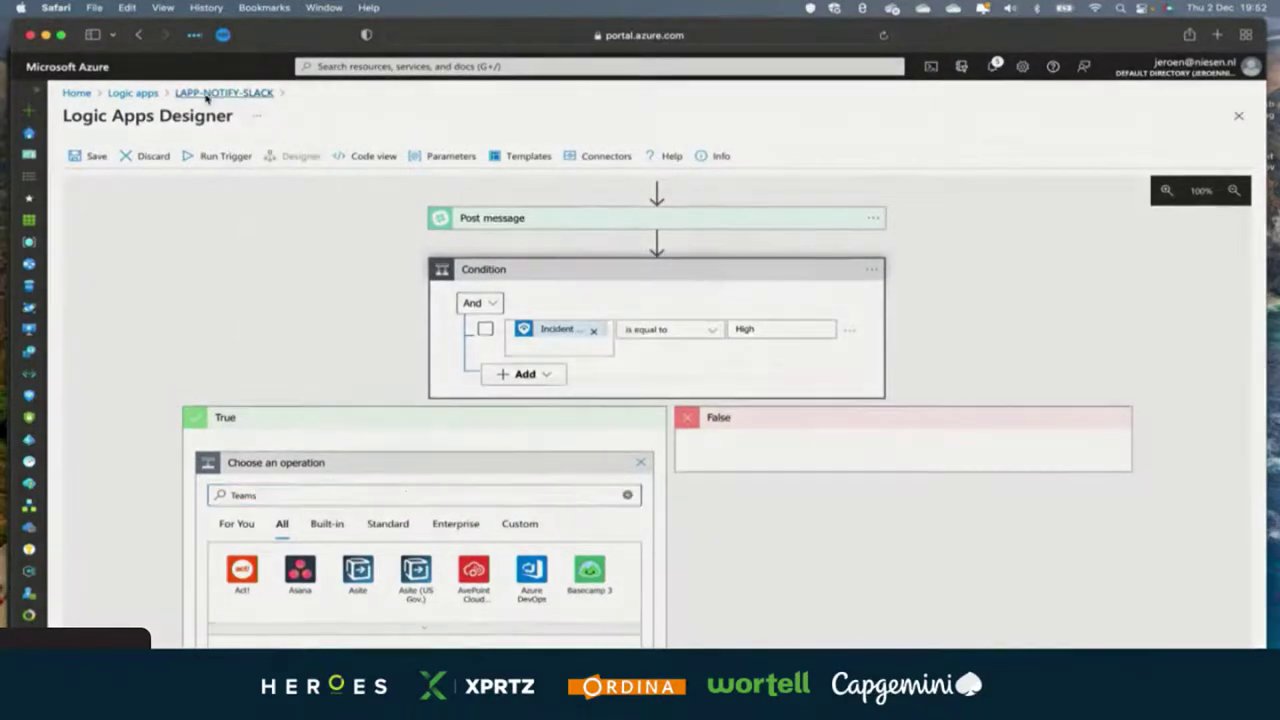
{"action": "left_click", "coordinate": [781, 364]}
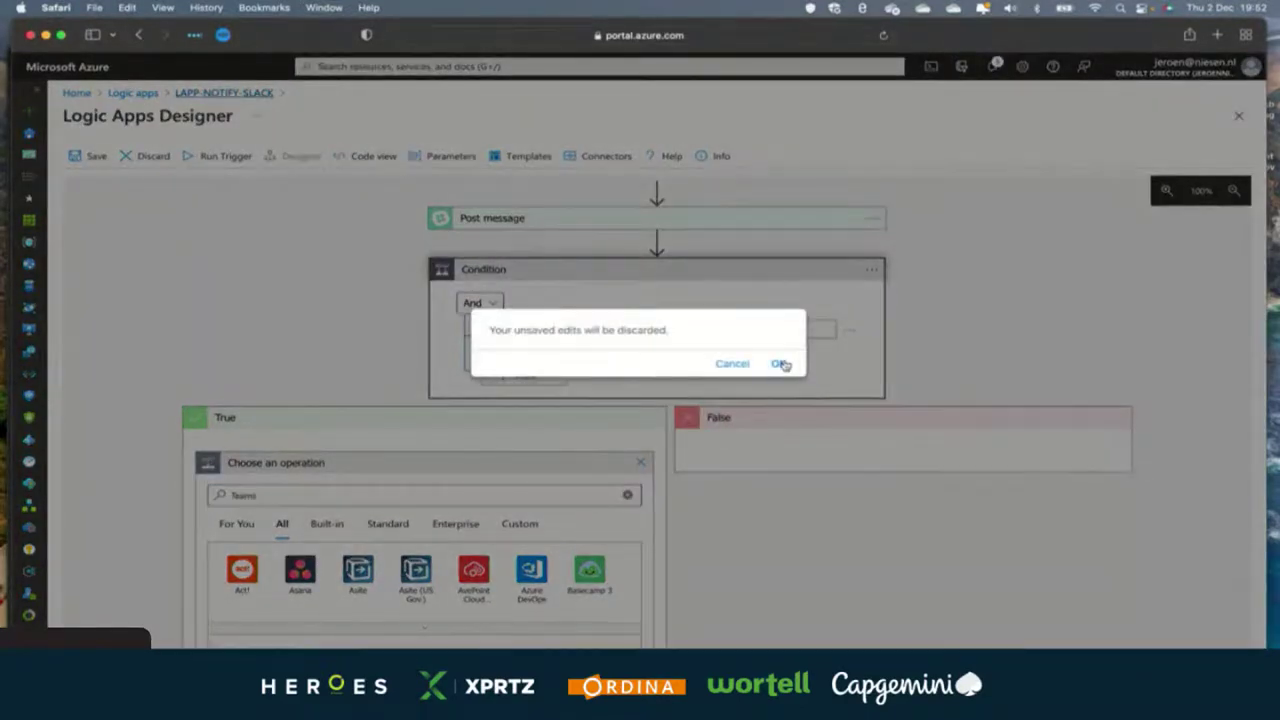
{"action": "left_click", "coordinate": [136, 92]}
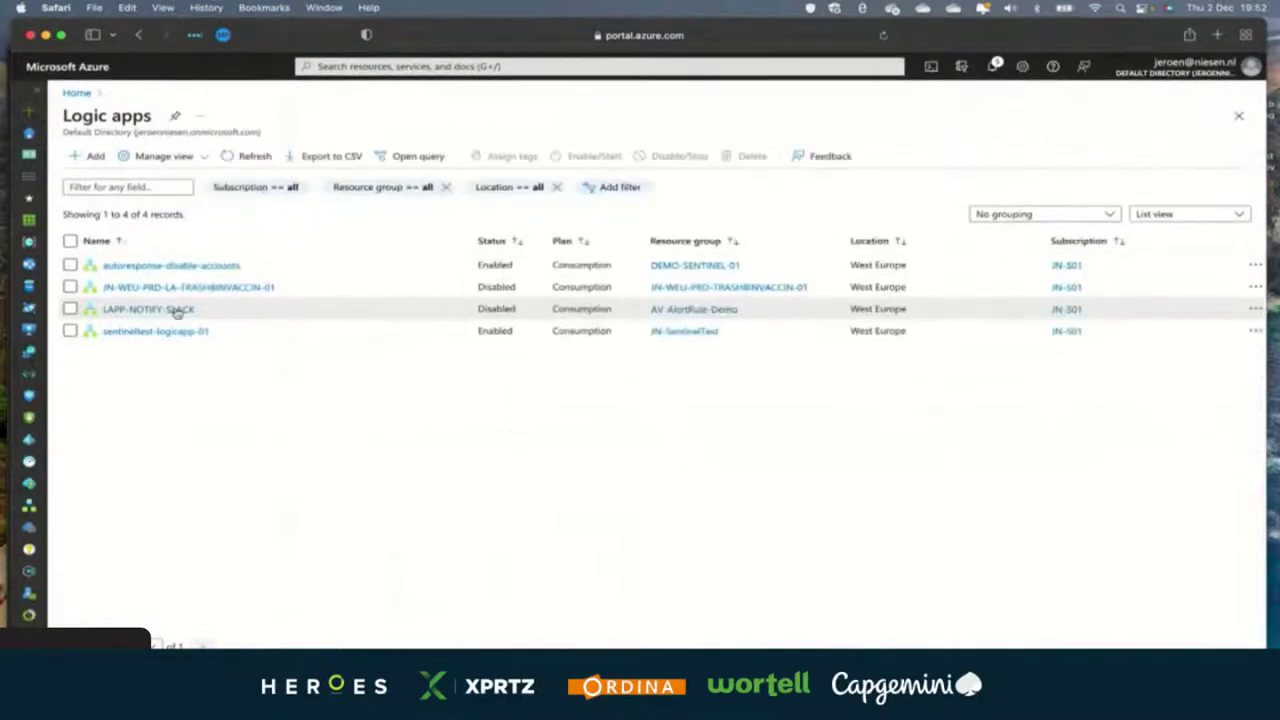
{"action": "left_click", "coordinate": [170, 266]}
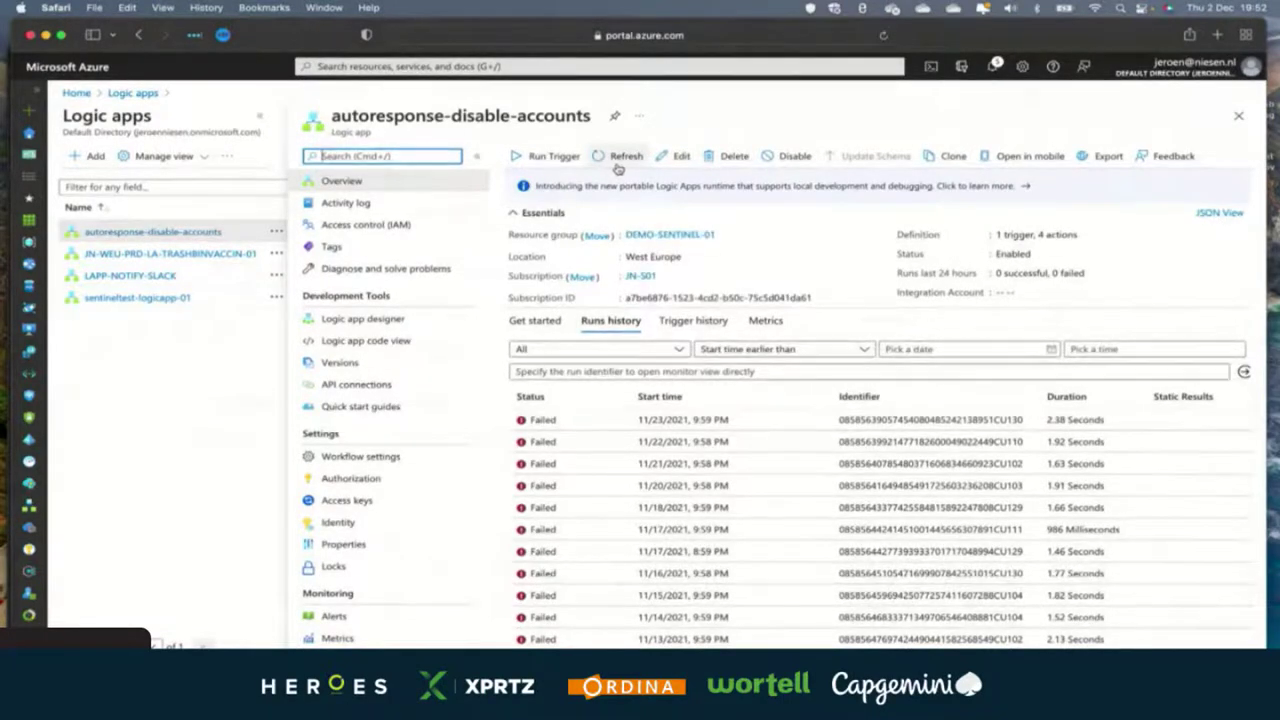
{"action": "left_click", "coordinate": [663, 160]}
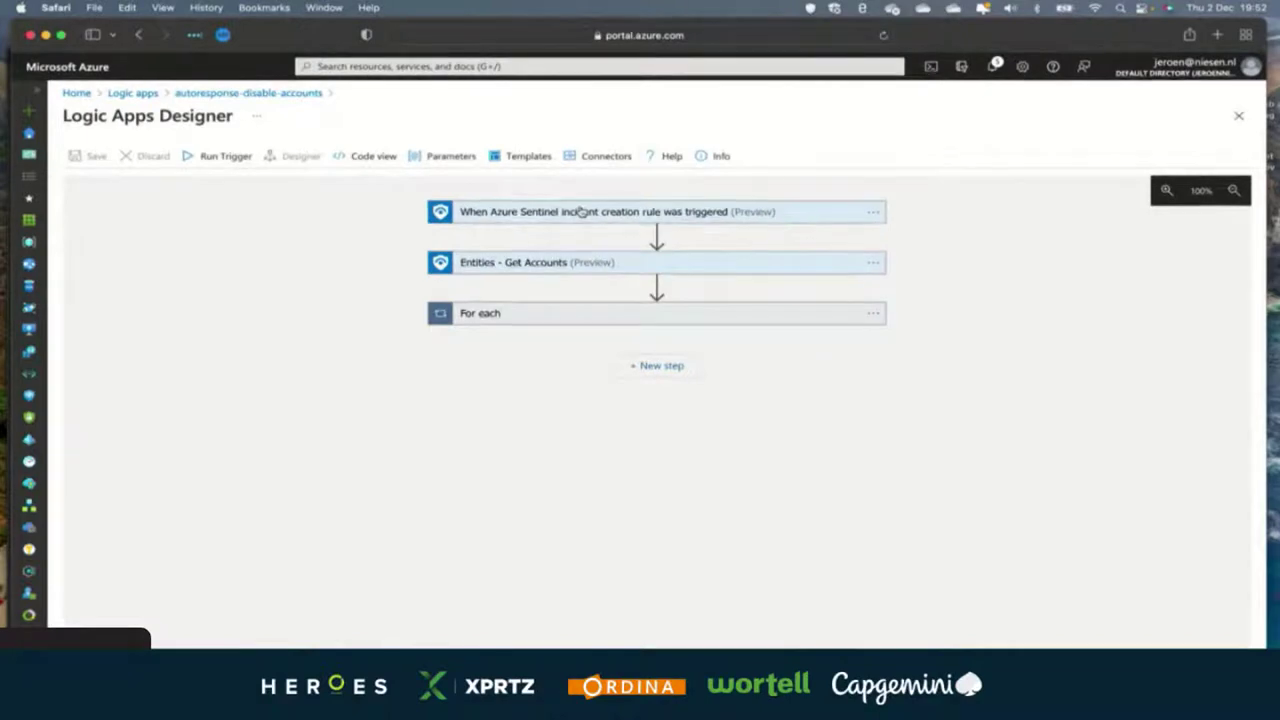
- Examine the Azure Sentinel incident trigger, the Entities - Get Accounts action, and the For each loop with its Get user action
{"action": "left_click", "coordinate": [580, 211]}
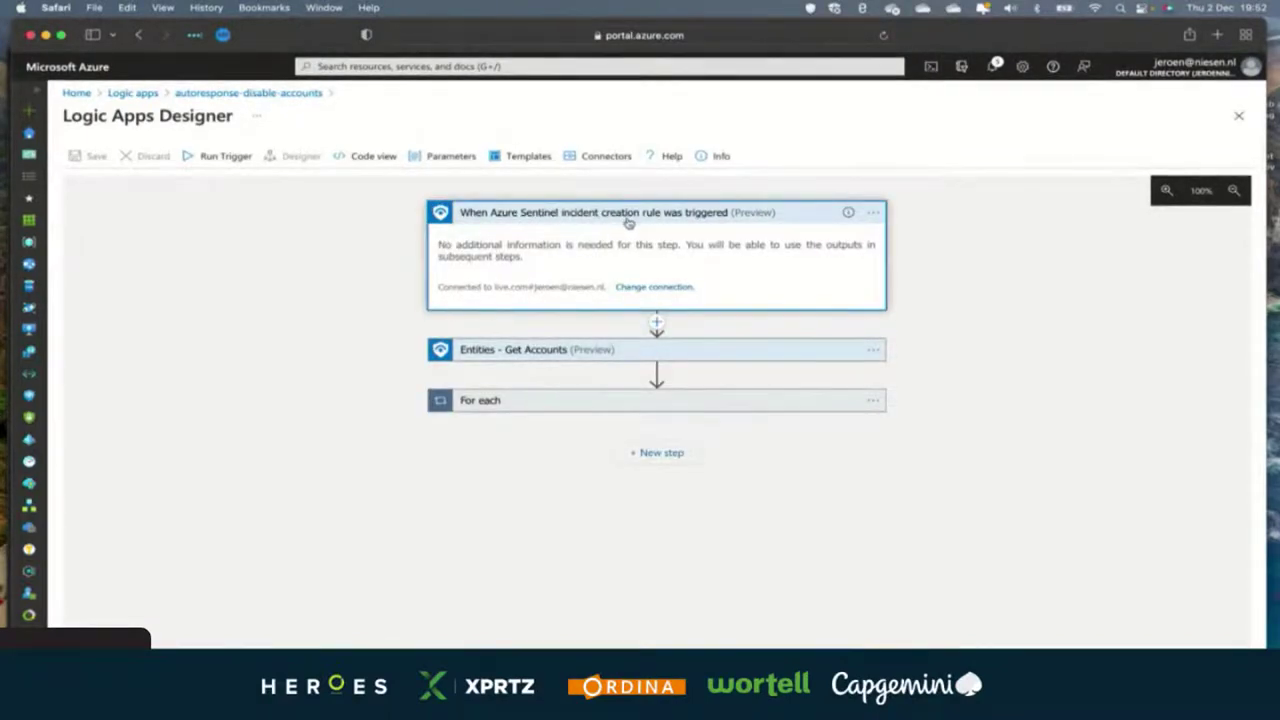
{"action": "left_click", "coordinate": [508, 356]}
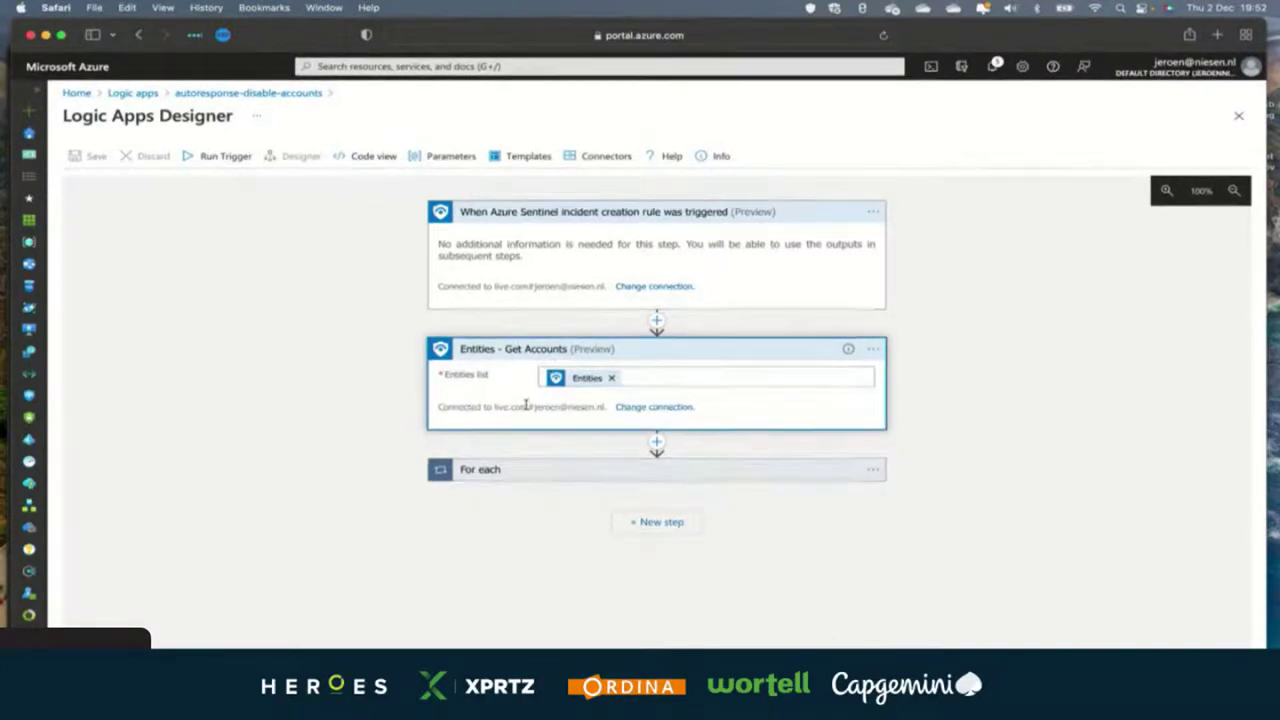
{"action": "left_click", "coordinate": [480, 473]}
{"action": "scroll", "coordinate": [334, 464], "scroll_direction": "down", "scroll_amount": 2}
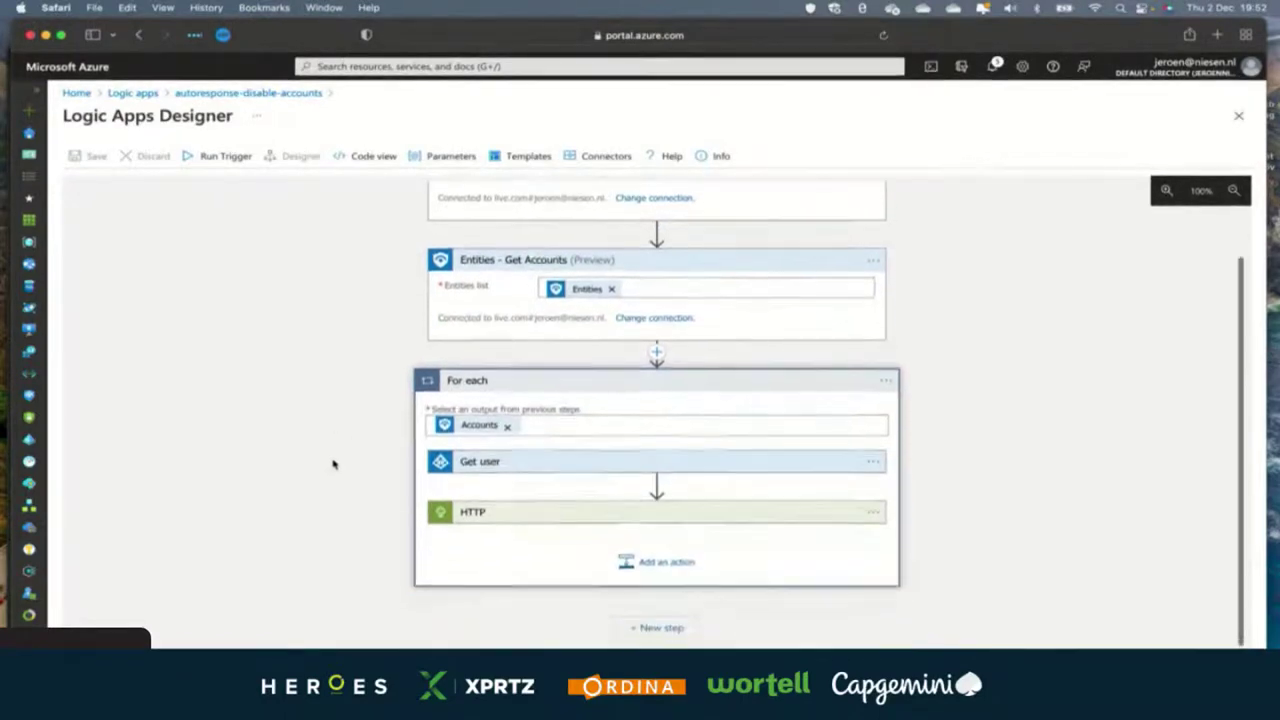
{"action": "left_click", "coordinate": [510, 463]}
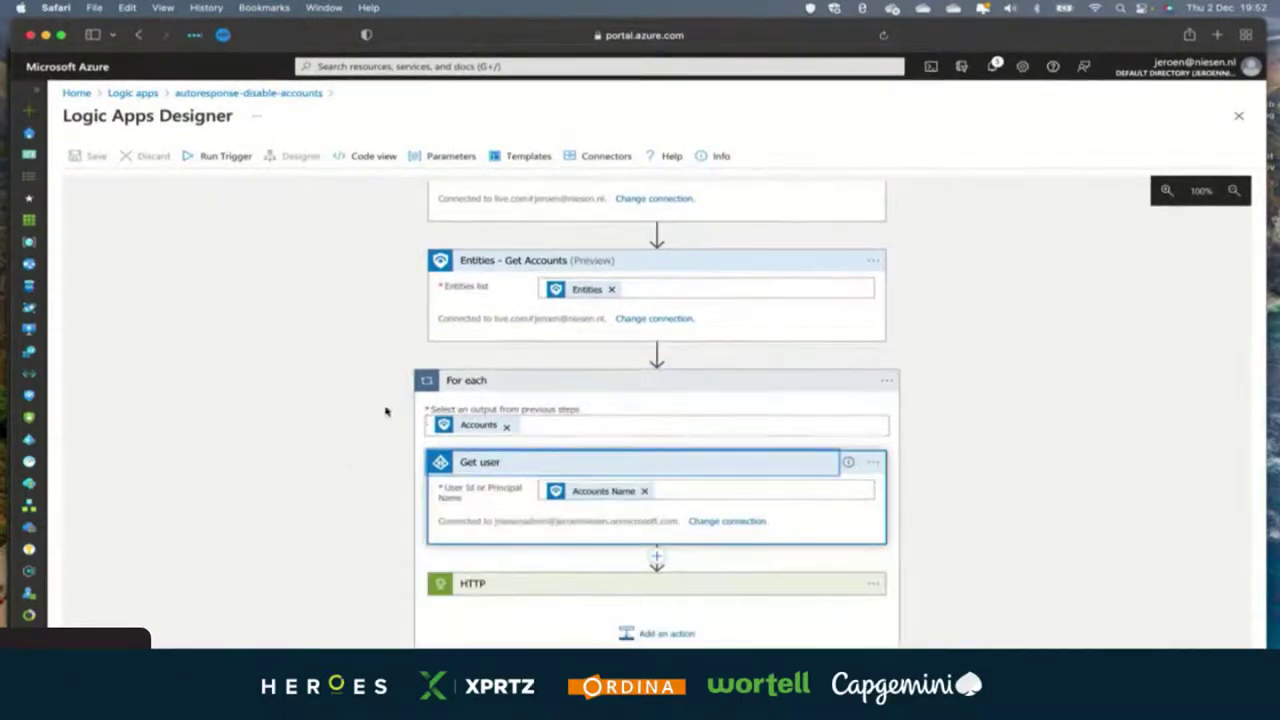
{"action": "scroll", "coordinate": [400, 530], "scroll_direction": "down", "scroll_amount": 2}
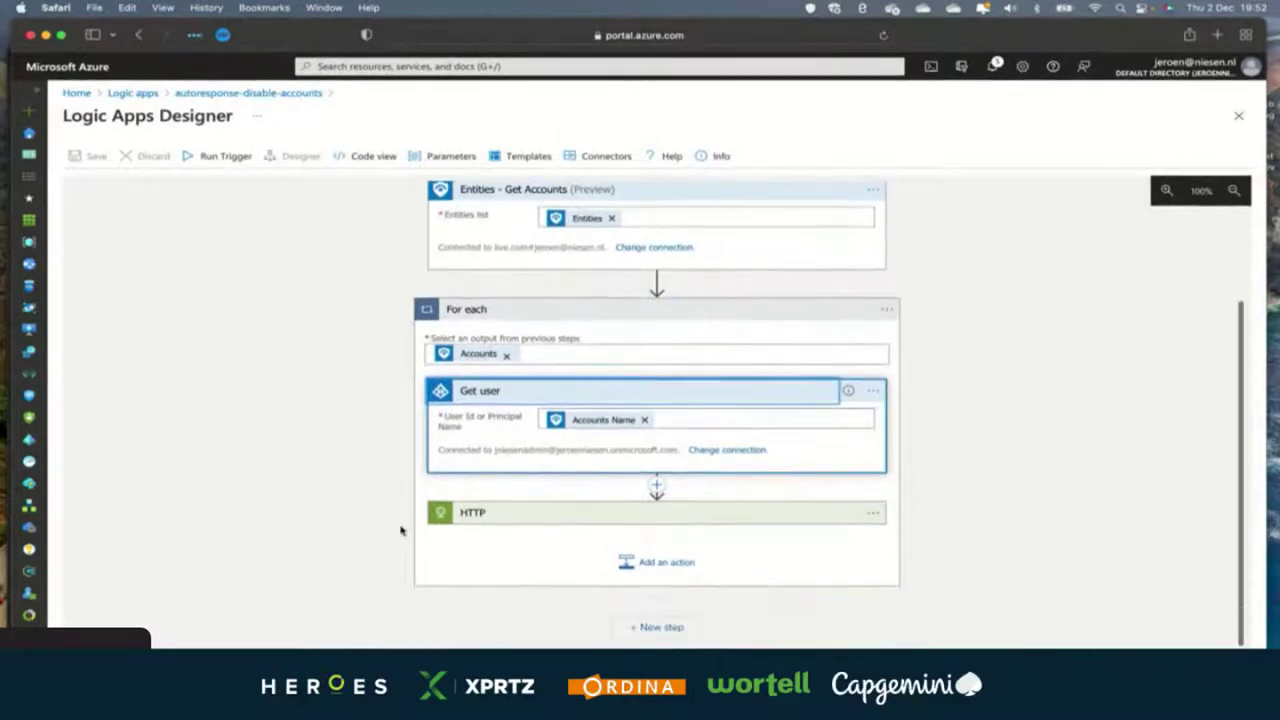
- Expand the HTTP action in the For each loop and examine its request settings and the accountEnabled property in its body
{"action": "left_click", "coordinate": [513, 514]}
{"action": "scroll", "coordinate": [332, 461], "scroll_direction": "down", "scroll_amount": 6}
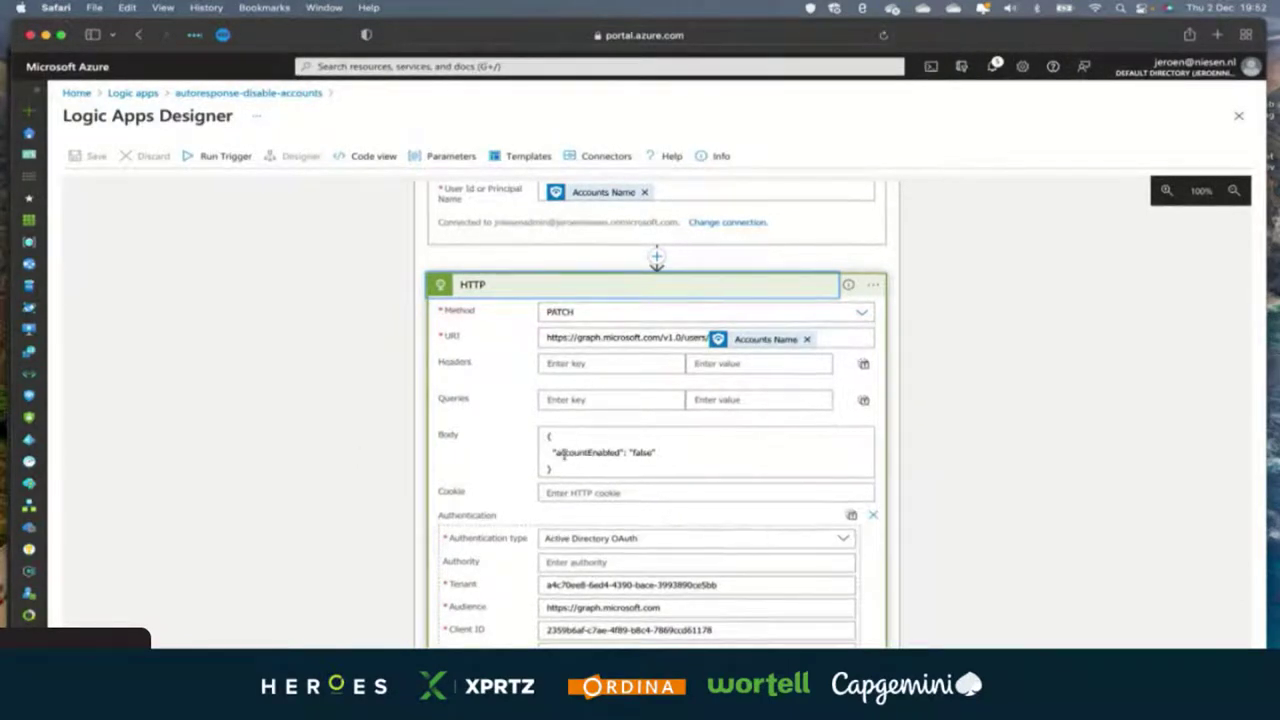
{"action": "double_click", "coordinate": [592, 455]}
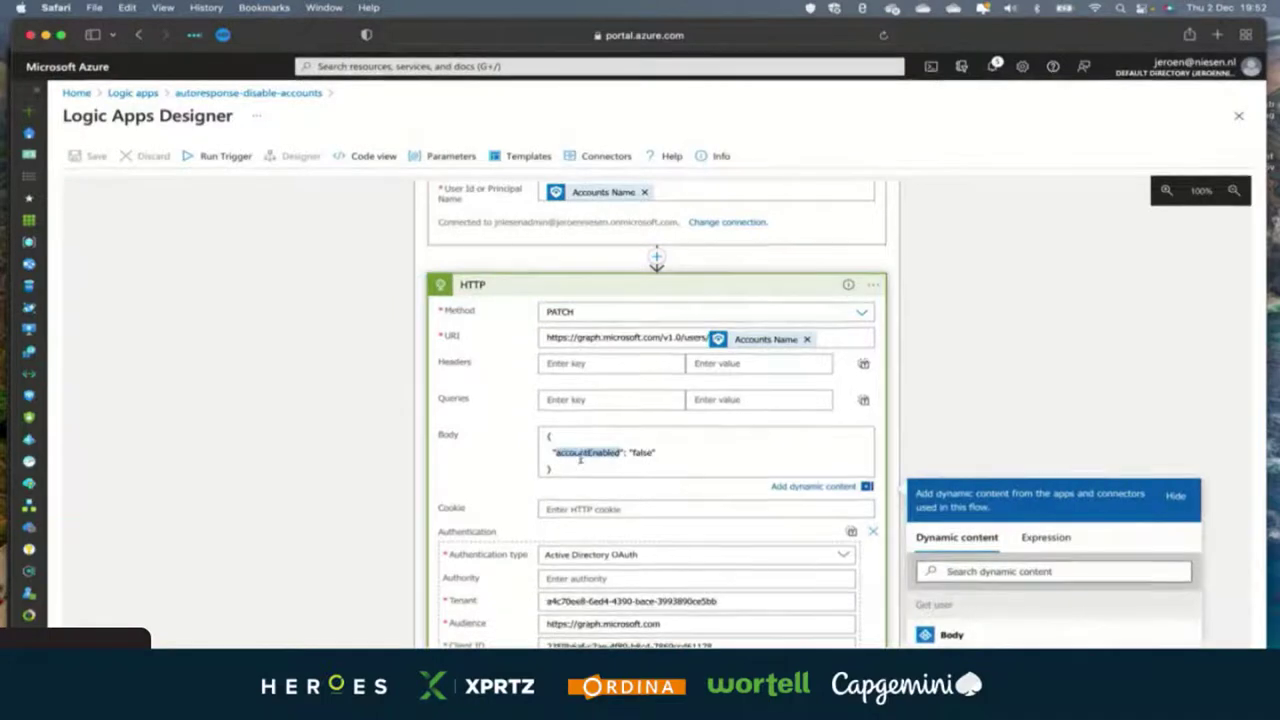
{"action": "left_click", "coordinate": [645, 454]}
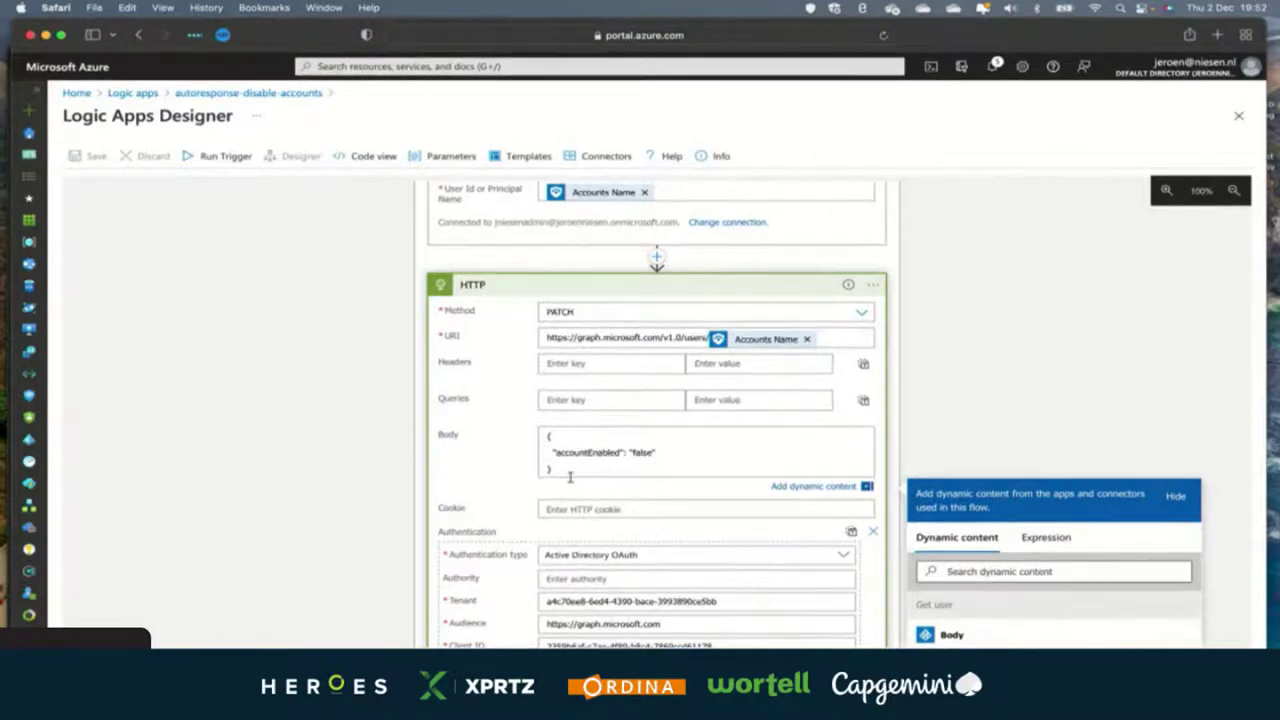
{"action": "scroll", "coordinate": [570, 476], "scroll_direction": "down", "scroll_amount": 1}
{"action": "scroll", "coordinate": [575, 477], "scroll_direction": "up", "scroll_amount": 2}
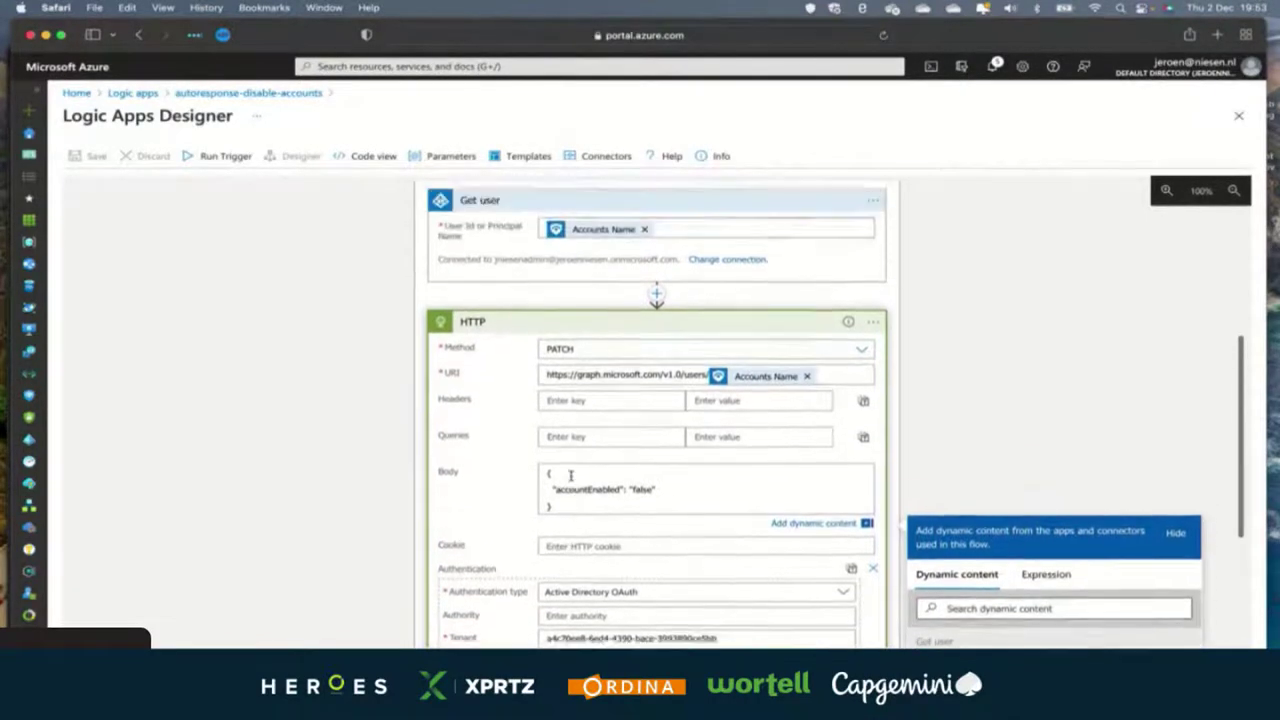